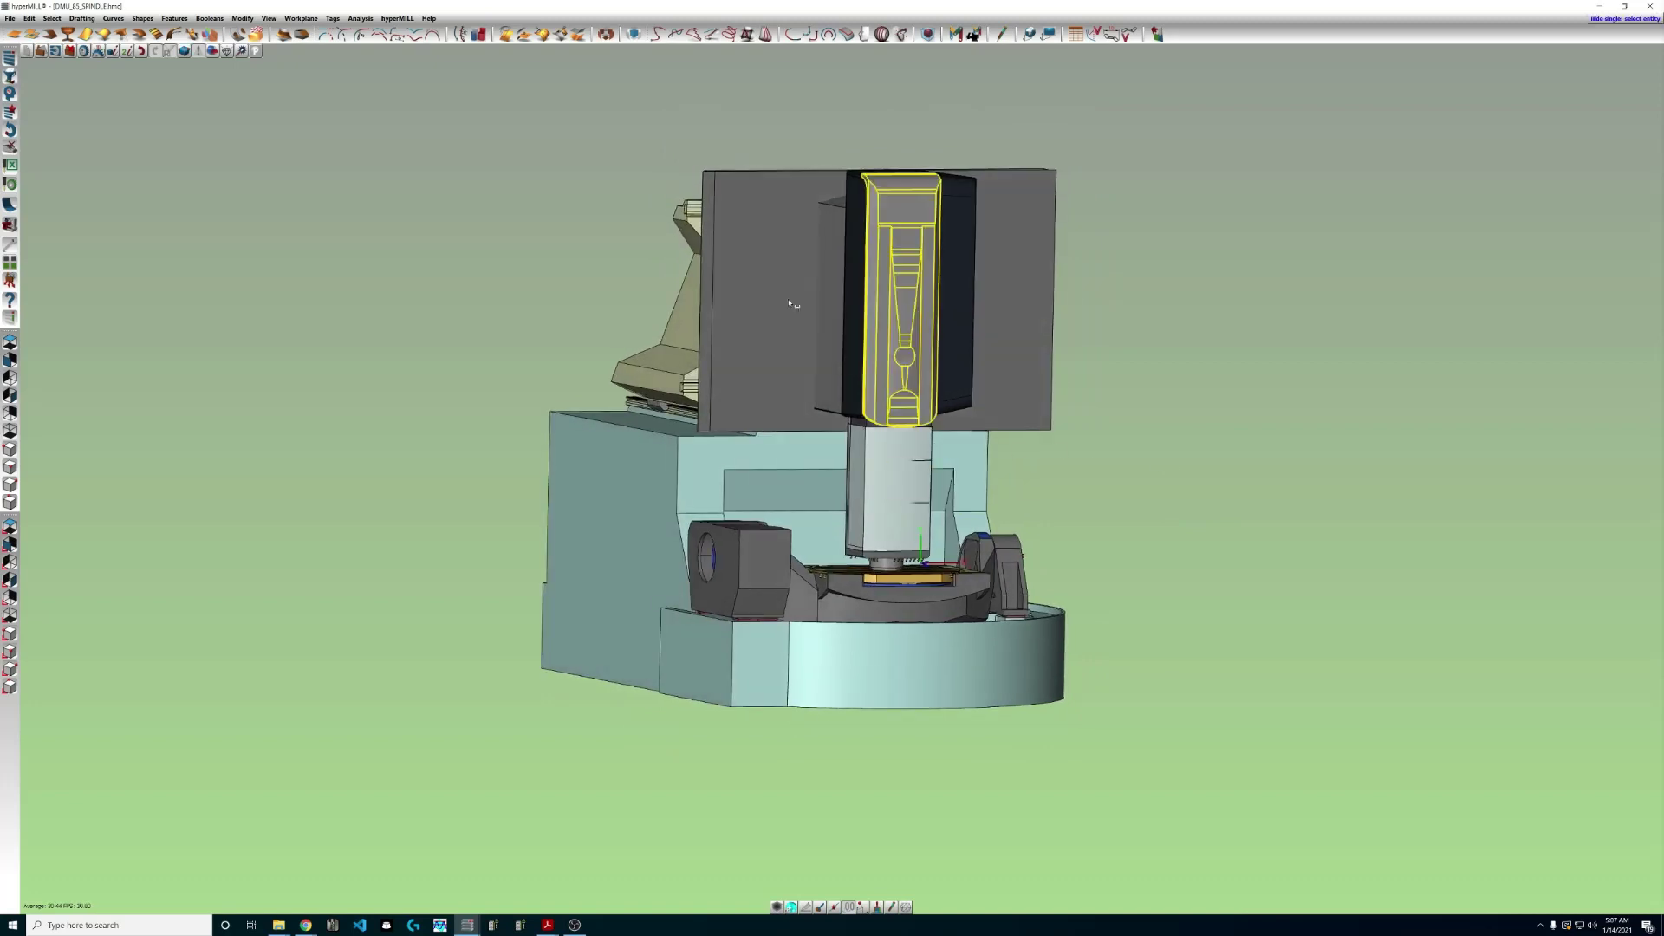
Hide the machine column, the front spindle cover and the machine base.
click(555, 144)
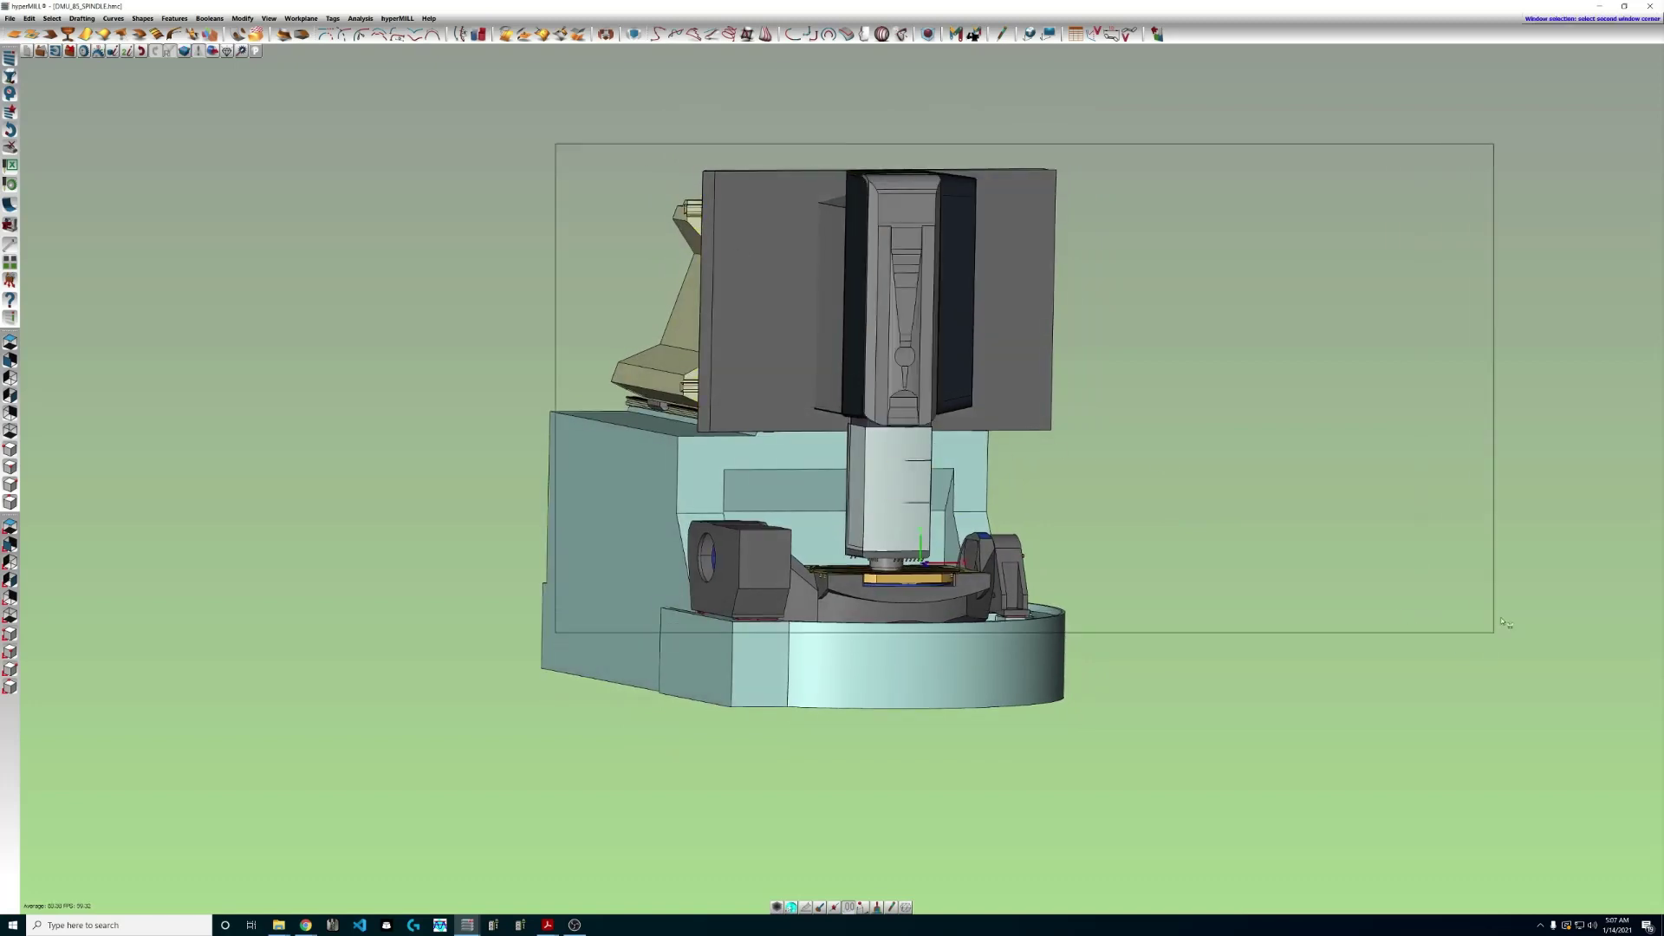
click(1227, 444)
click(681, 469)
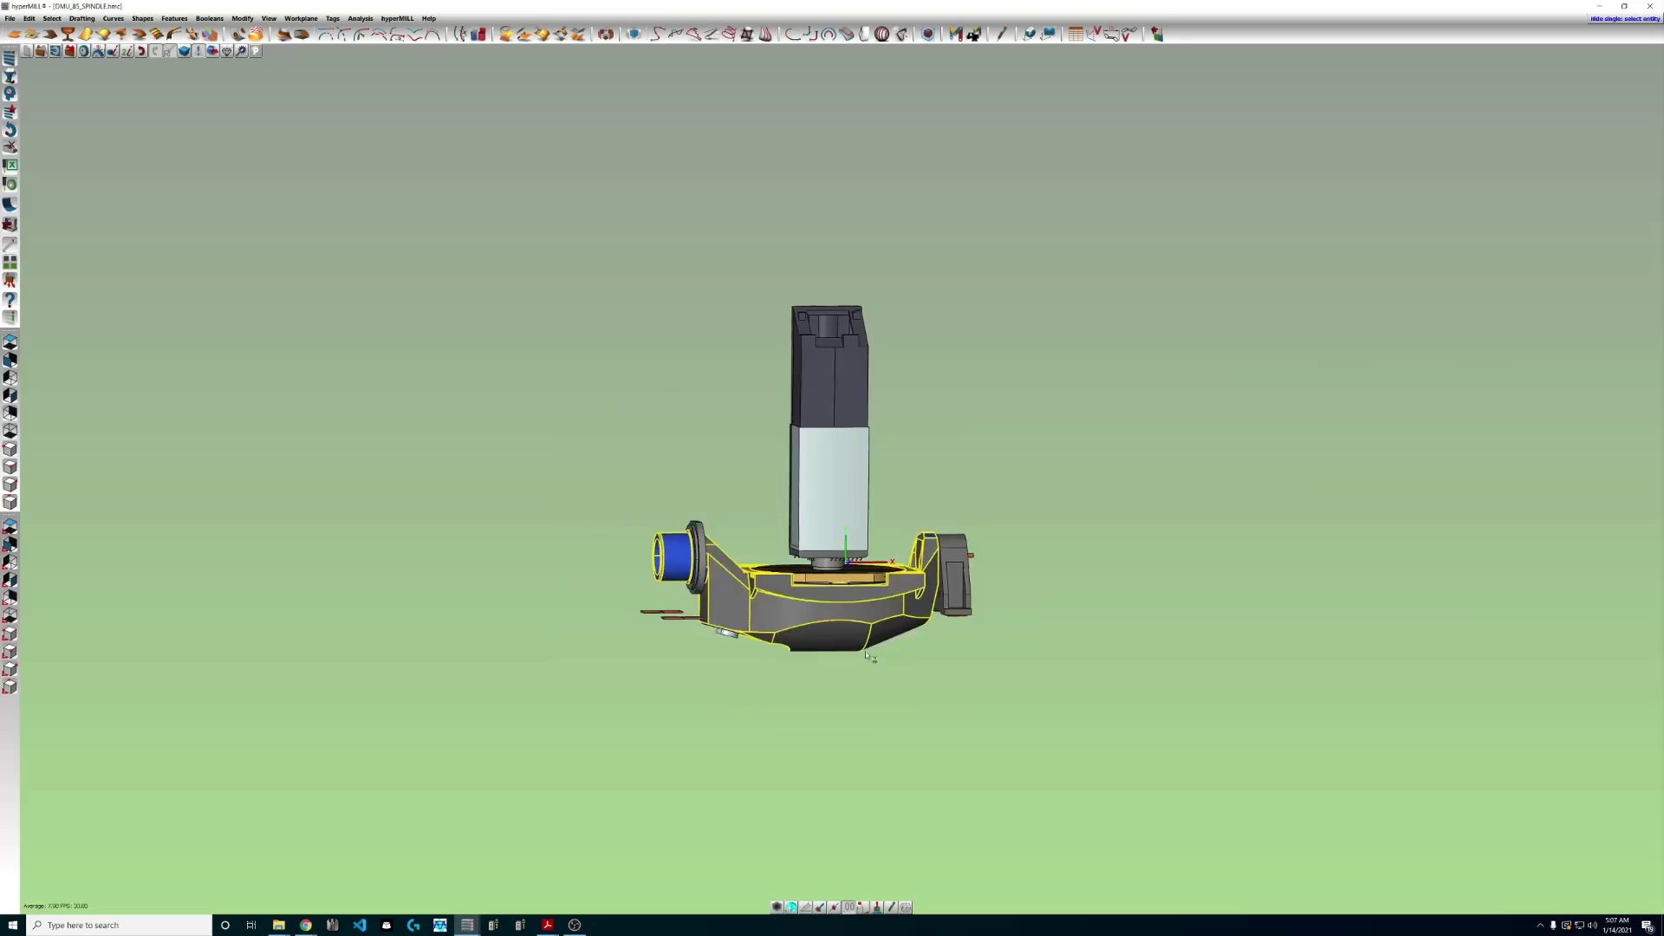
Hide the trunnion cradle together with its side drive, the loose plate below it and the remaining side support.
click(719, 607)
click(556, 466)
click(686, 672)
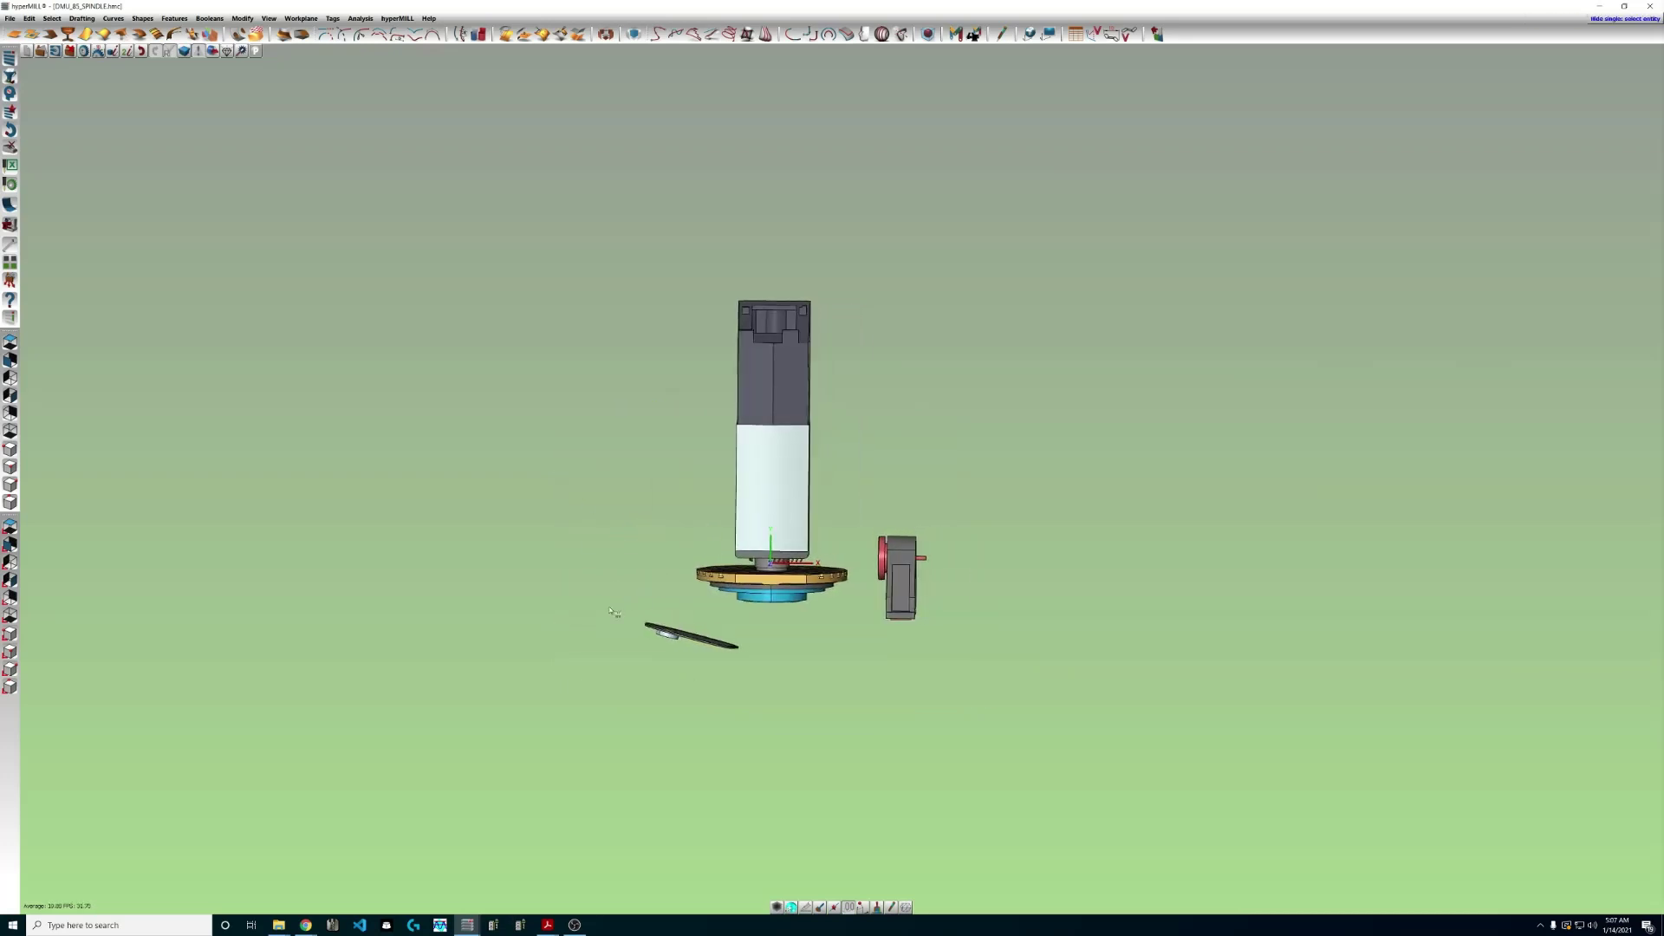
click(606, 596)
click(760, 670)
click(860, 482)
click(936, 626)
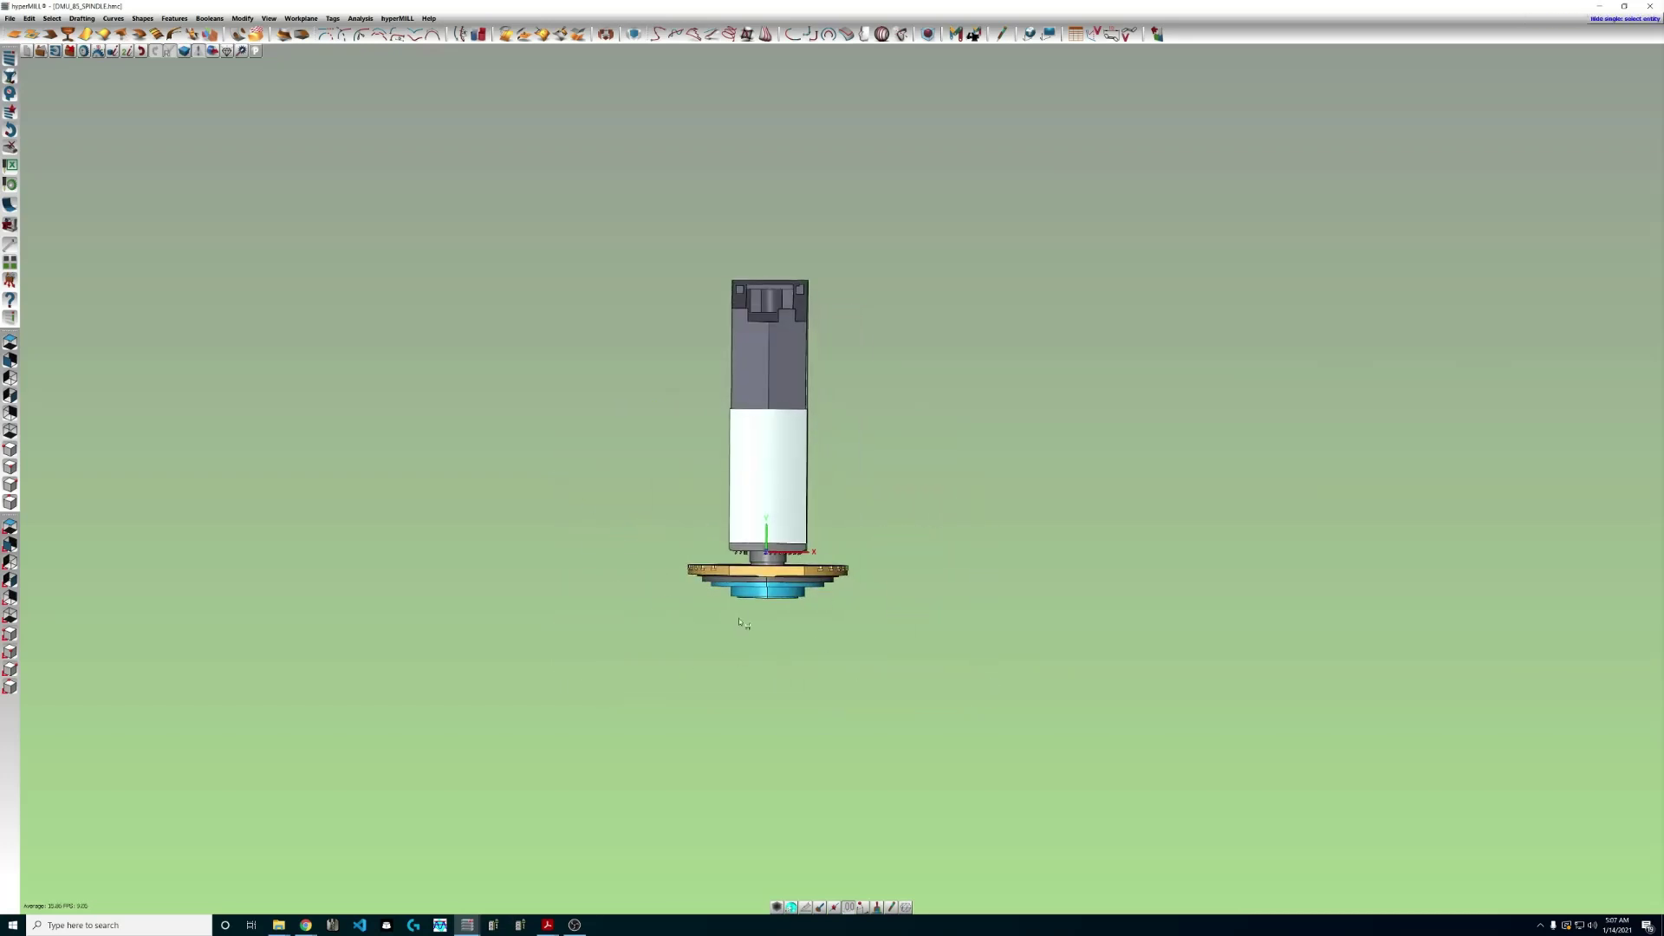
Hide the rotary table and the stepped discs beneath the spindle.
click(624, 583)
click(867, 650)
scroll(737, 611, up, 3)
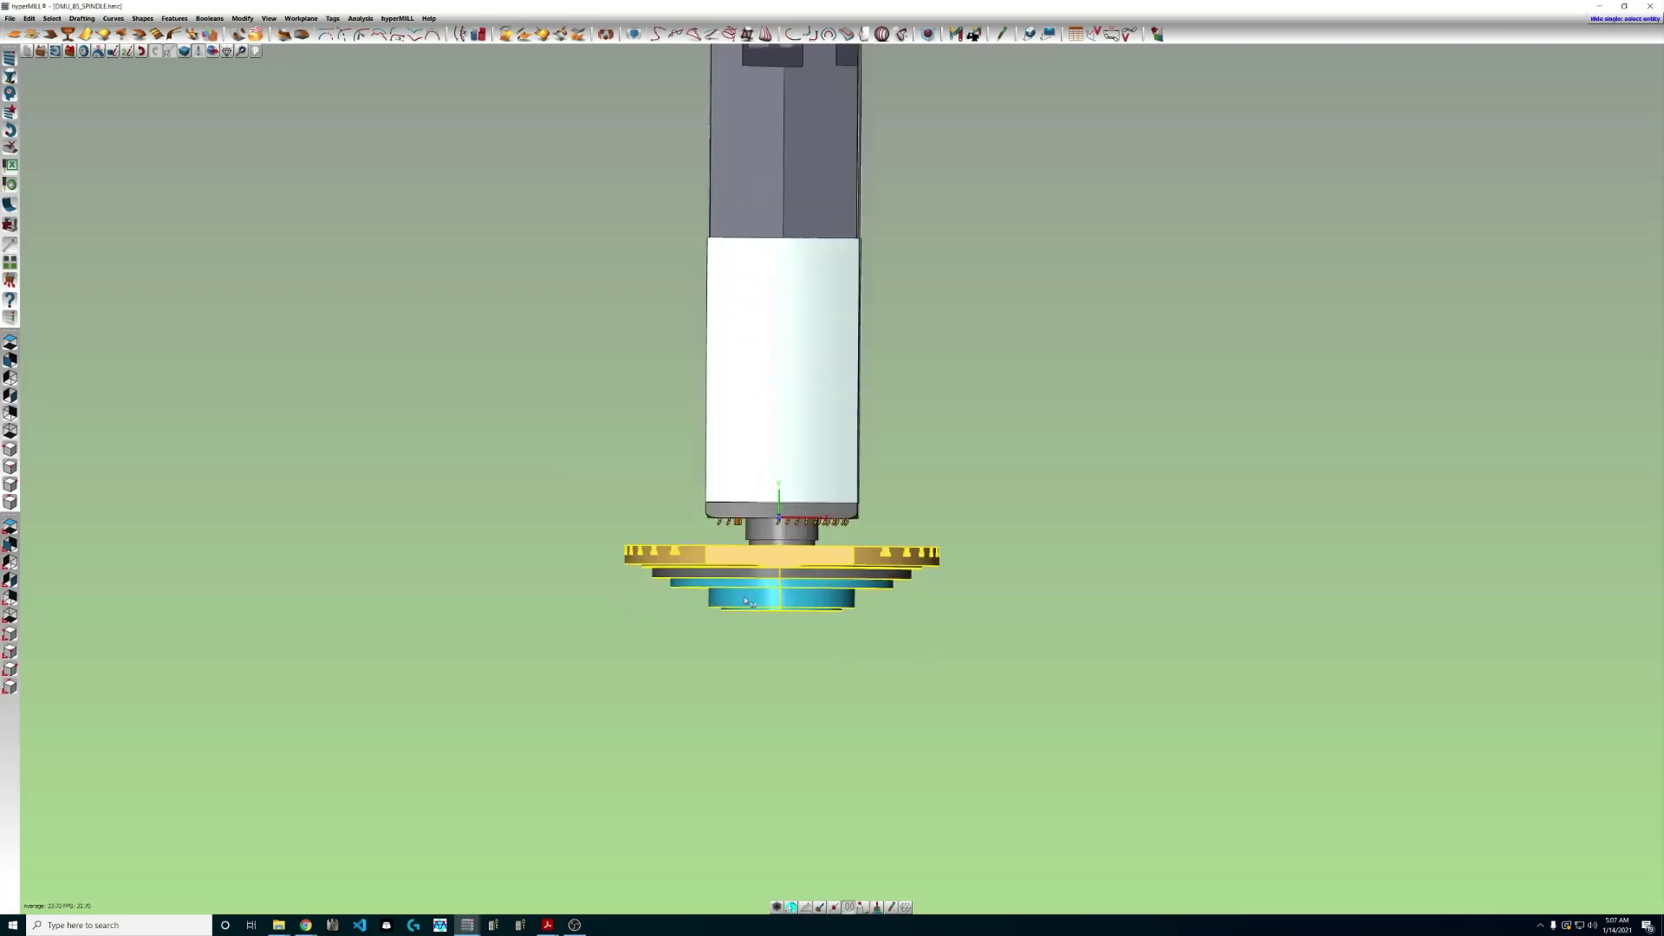
click(564, 530)
click(1027, 652)
Hide the dark motor block above the light spindle housing, leaving only the spindle head.
scroll(915, 522, down, 2)
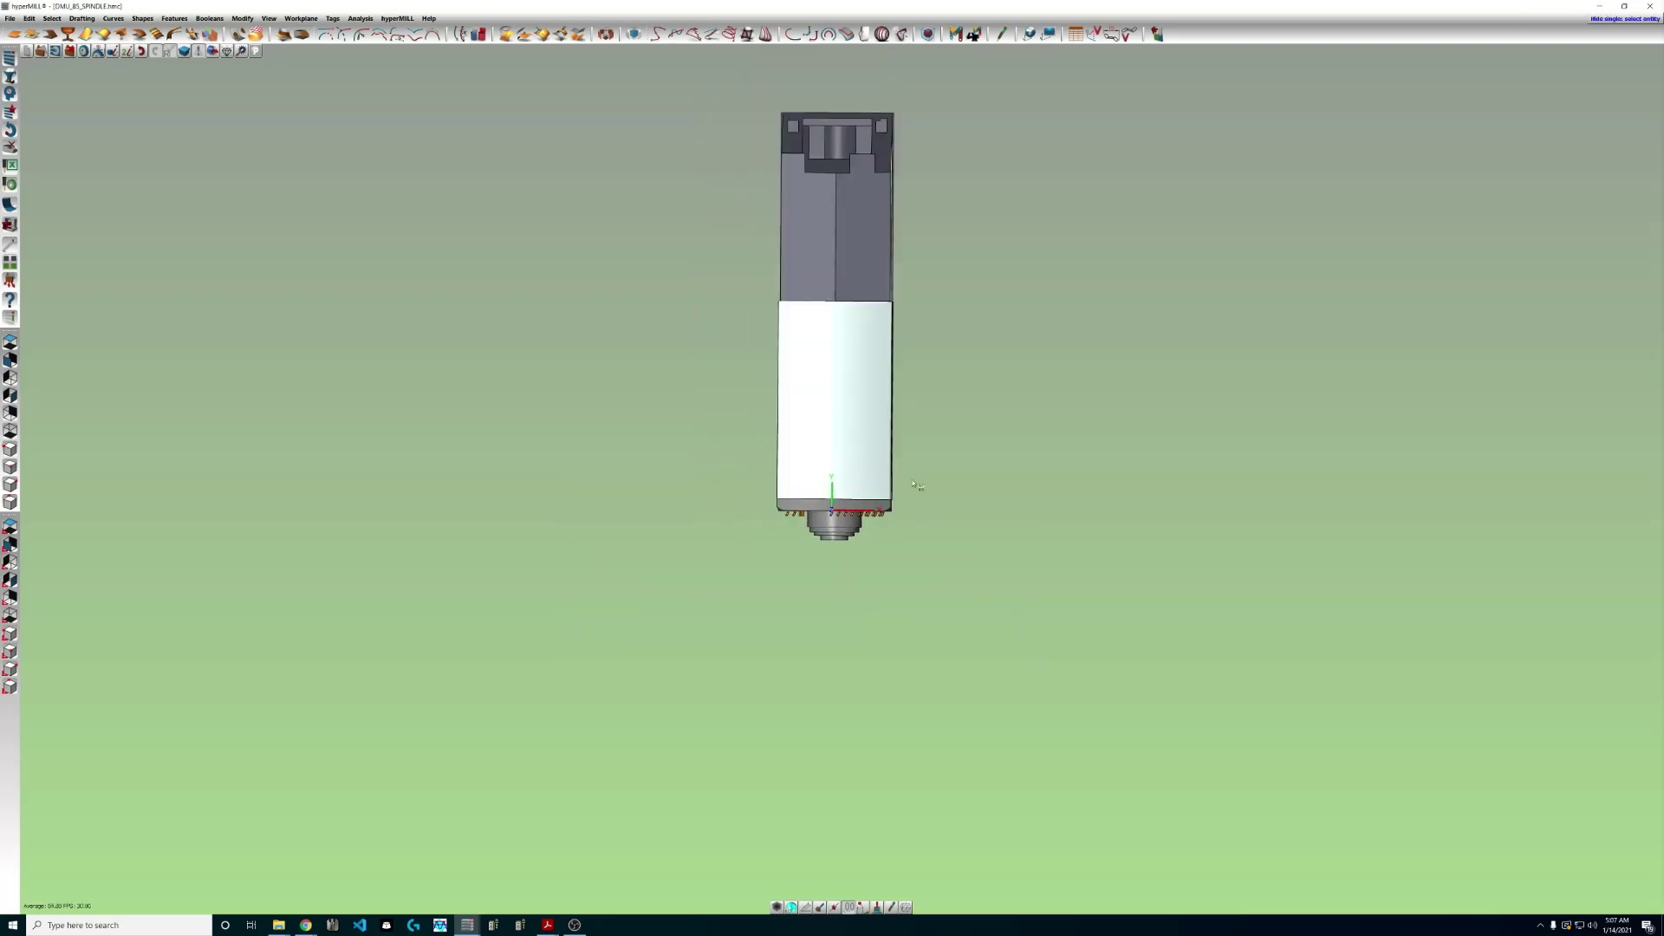
click(790, 230)
click(800, 231)
click(888, 257)
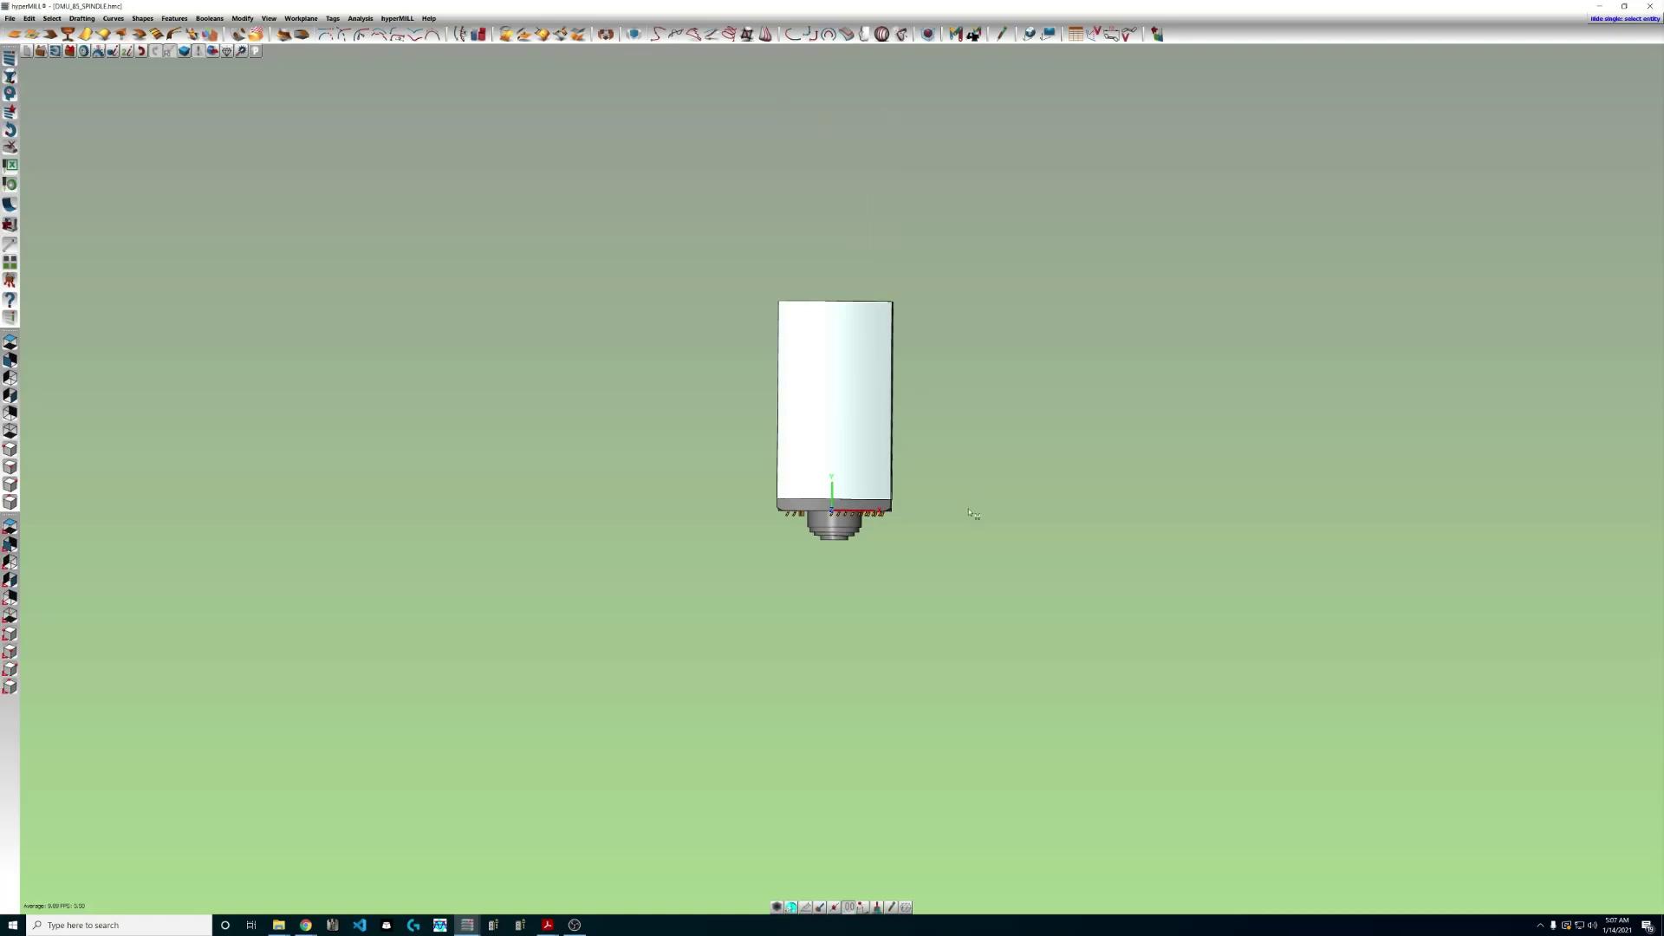
Examine the spindle housing, its stepped nose and the coolant nozzles on its underside from several angles.
middle_drag(1143, 706, 1103, 695)
scroll(1011, 676, down, 4)
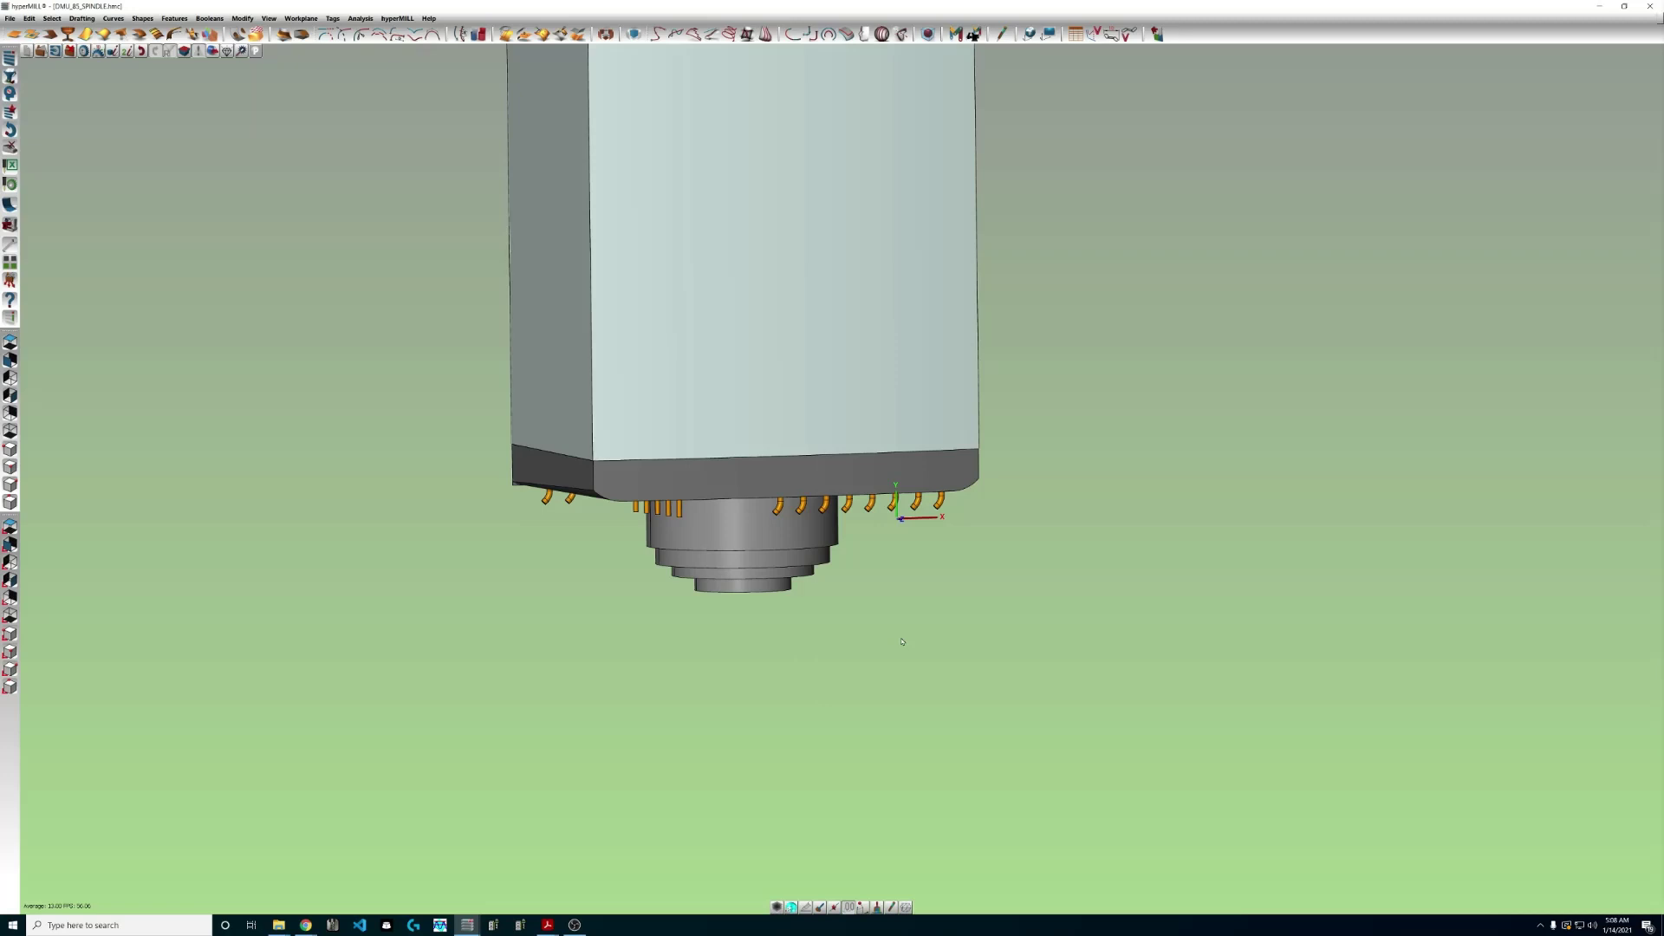
middle_drag(810, 520, 831, 720)
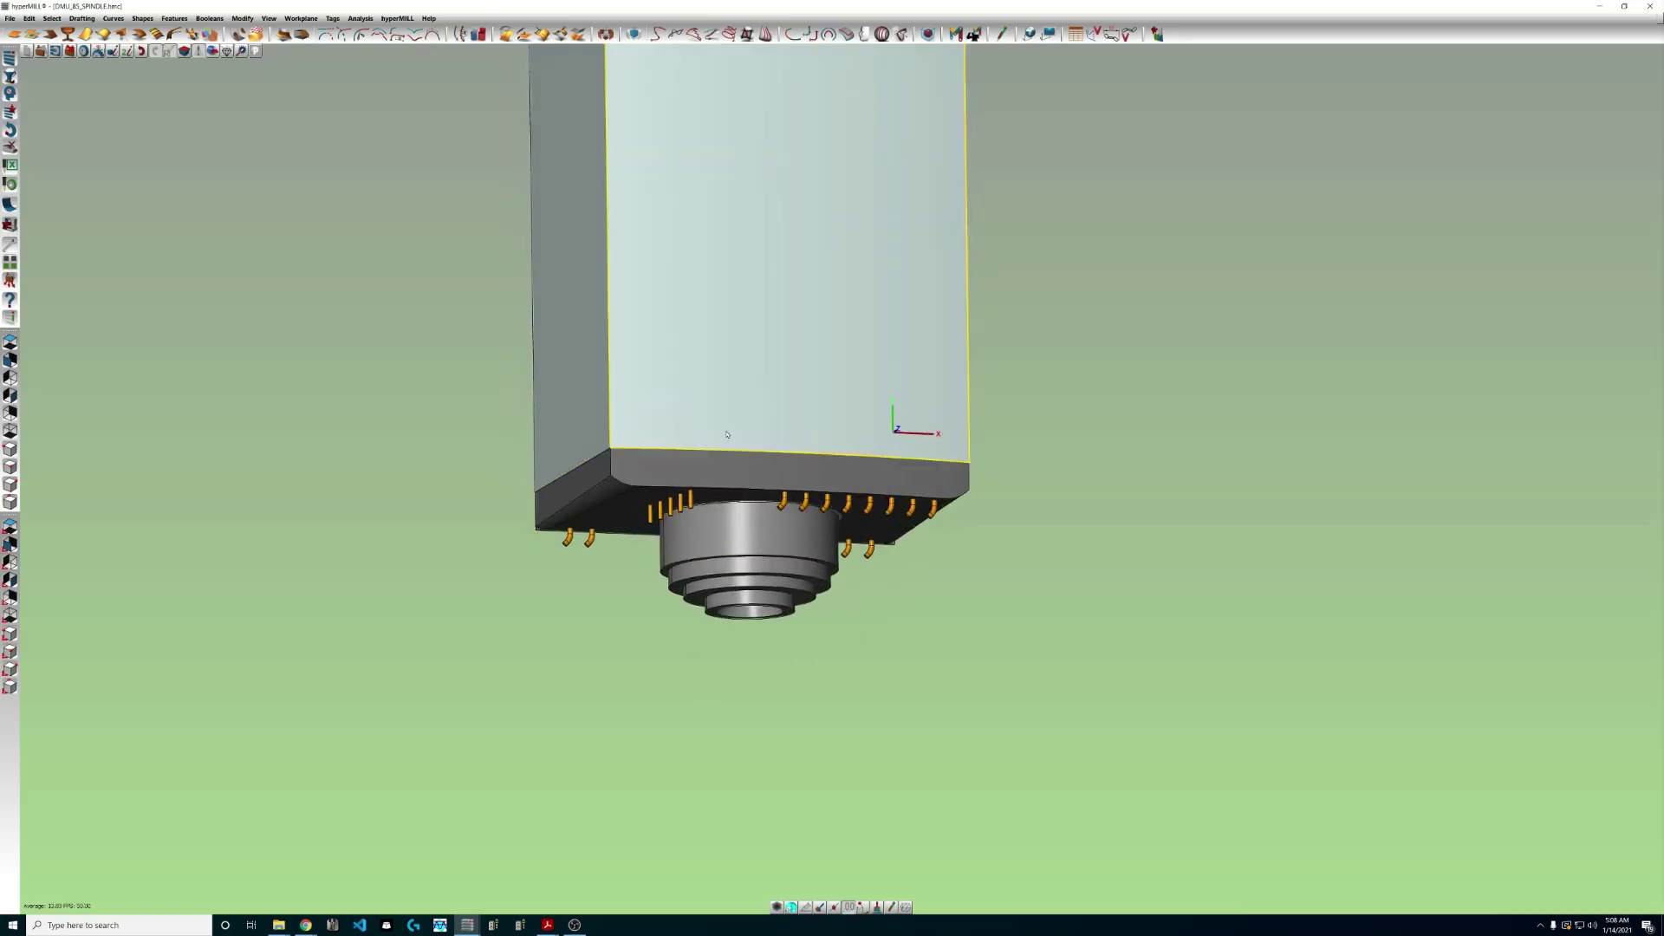
mouse_move(753, 400)
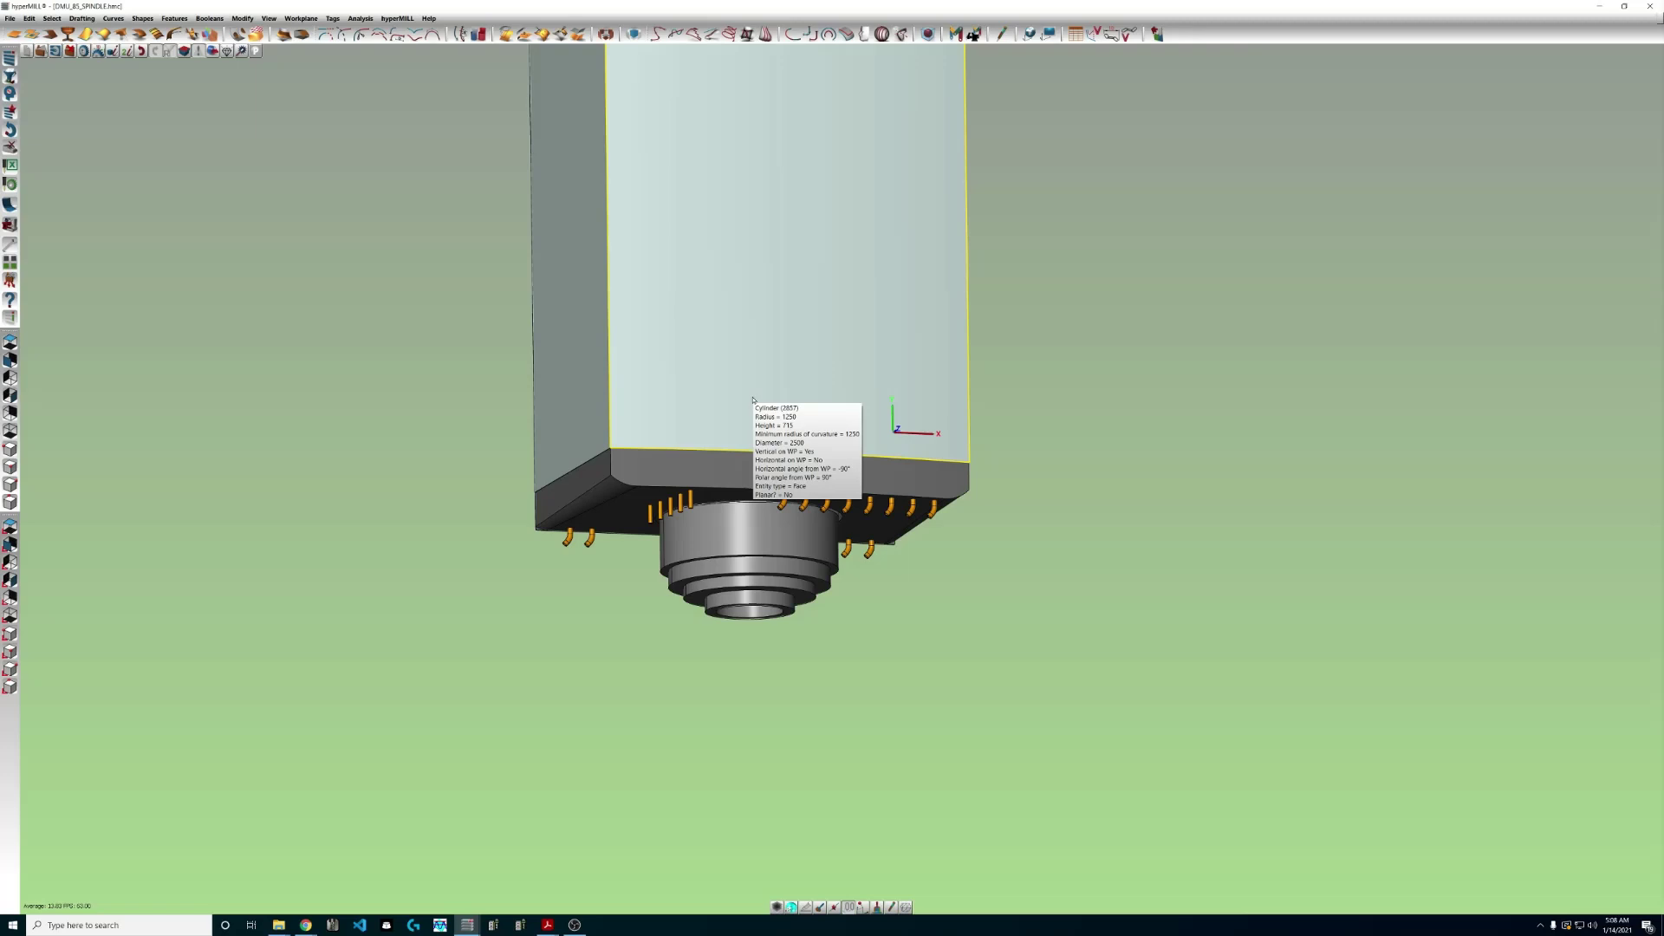
middle_drag(754, 400, 604, 588)
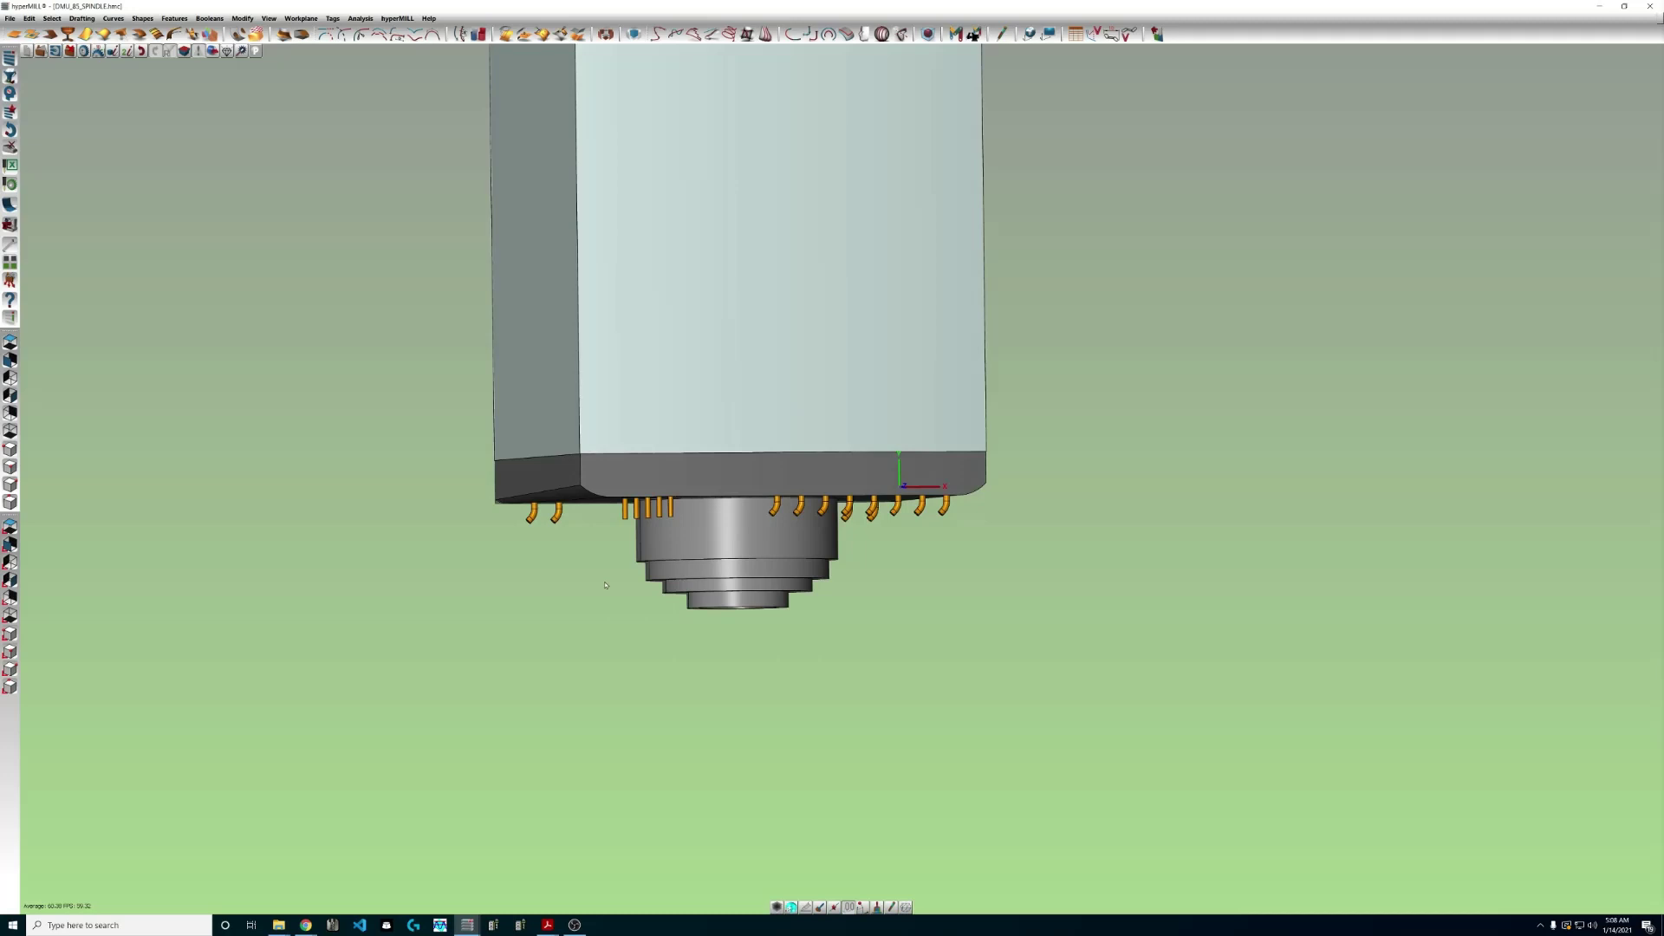
middle_drag(605, 585, 752, 549)
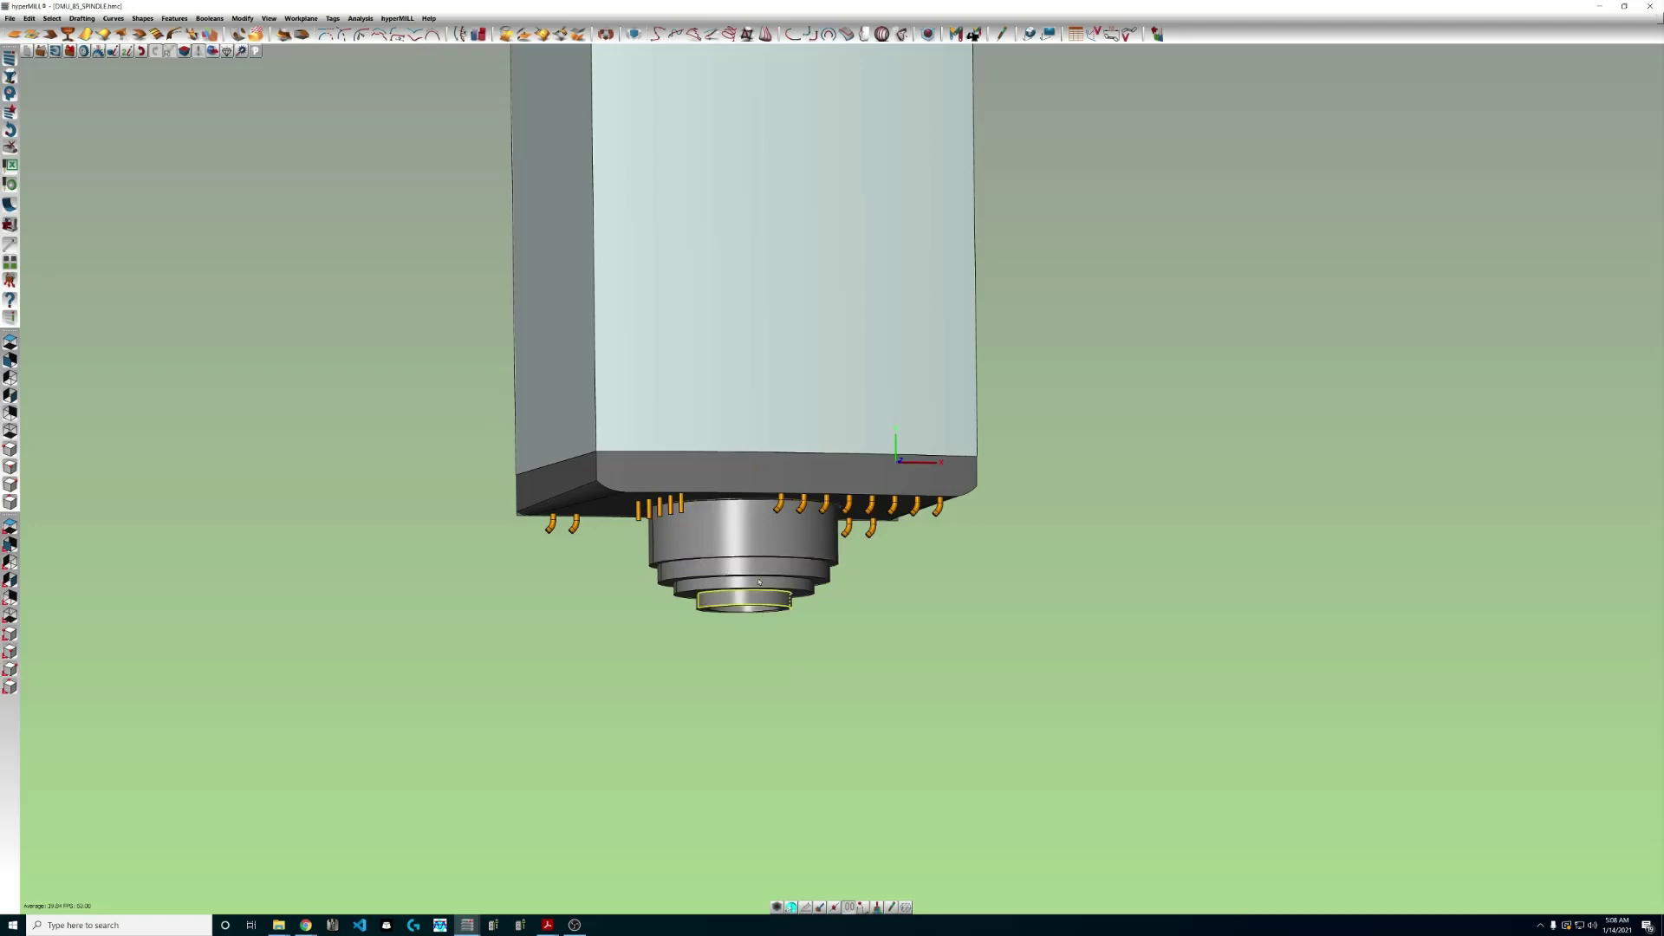
middle_drag(782, 554, 752, 578)
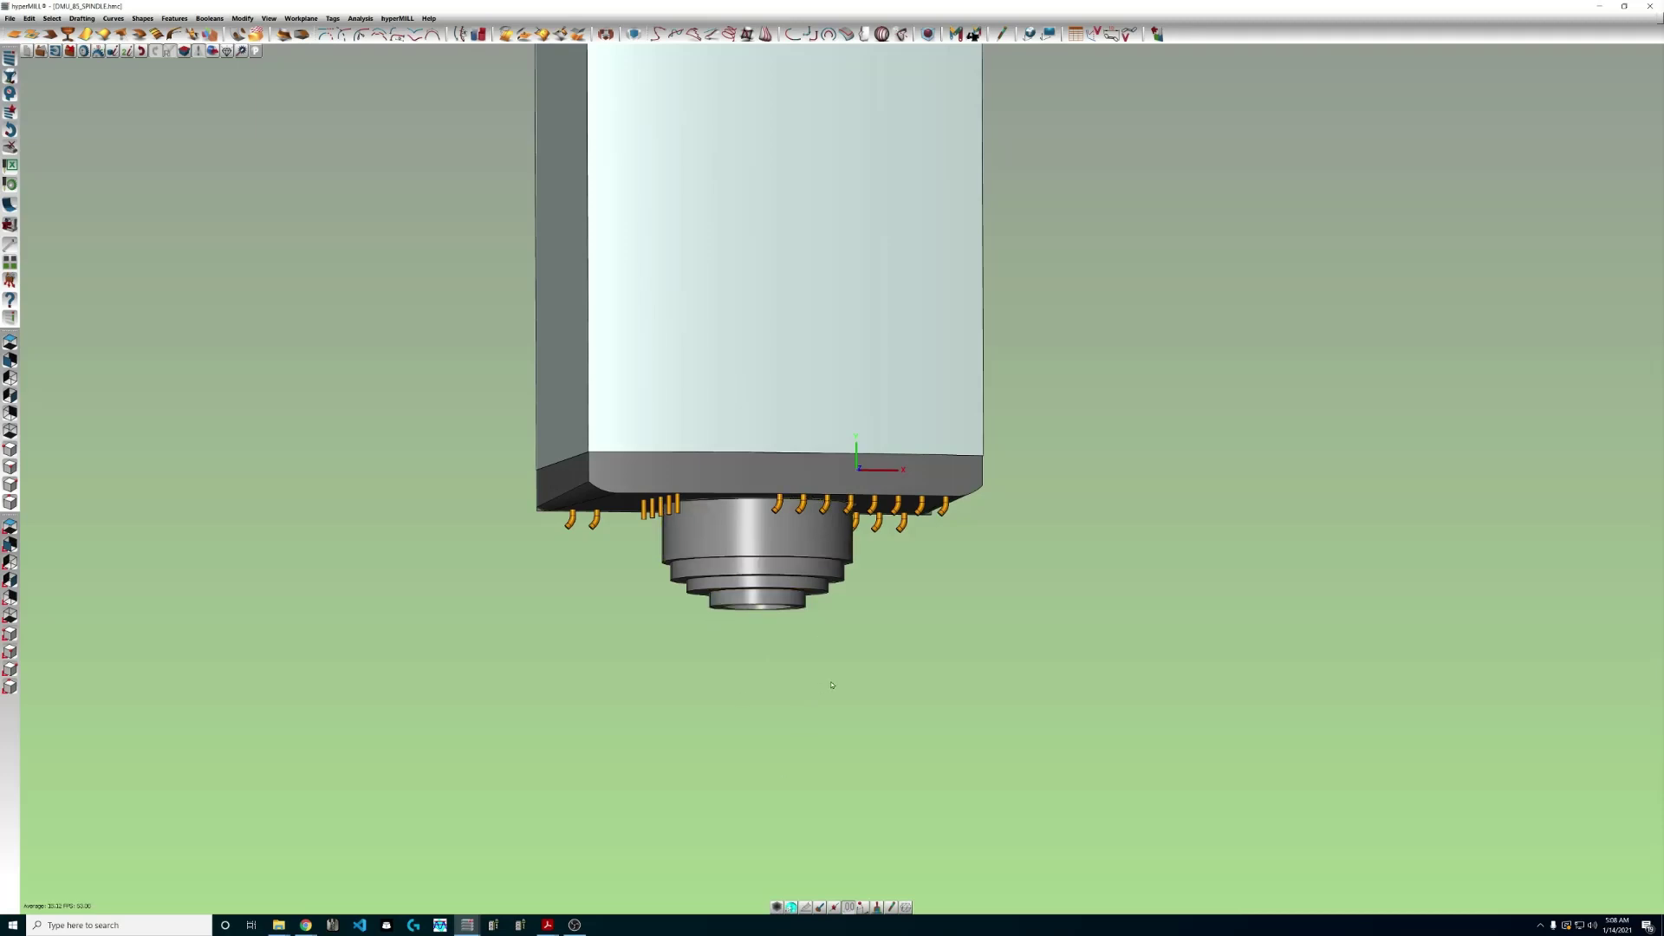
middle_drag(832, 685, 836, 654)
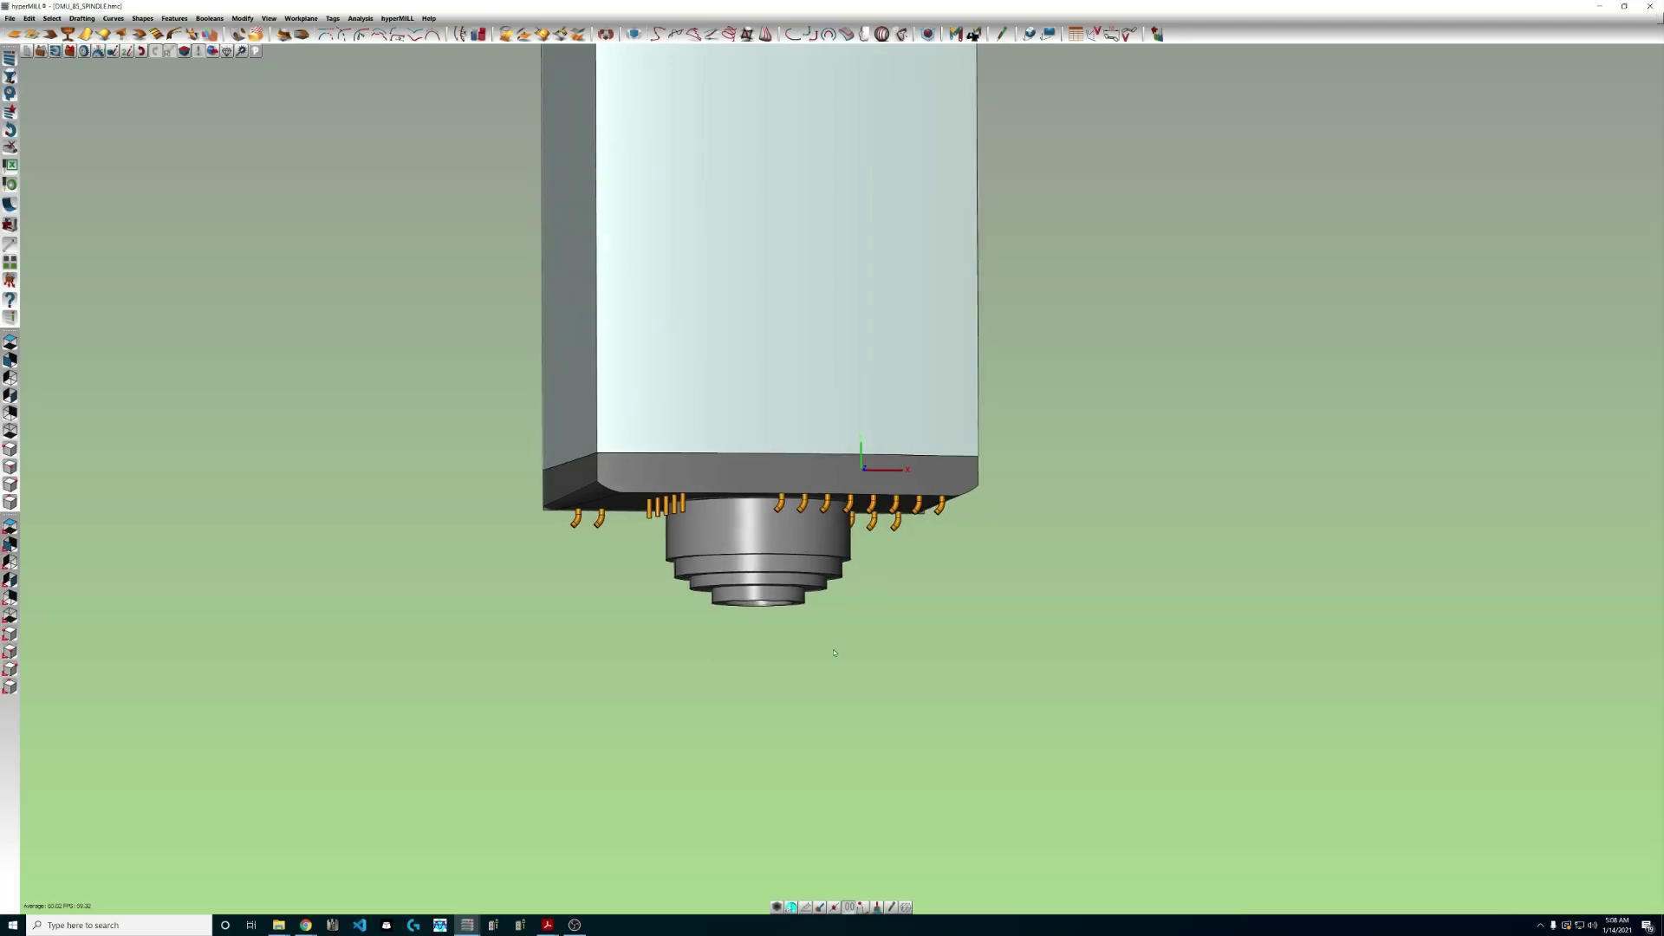
middle_drag(776, 562, 662, 720)
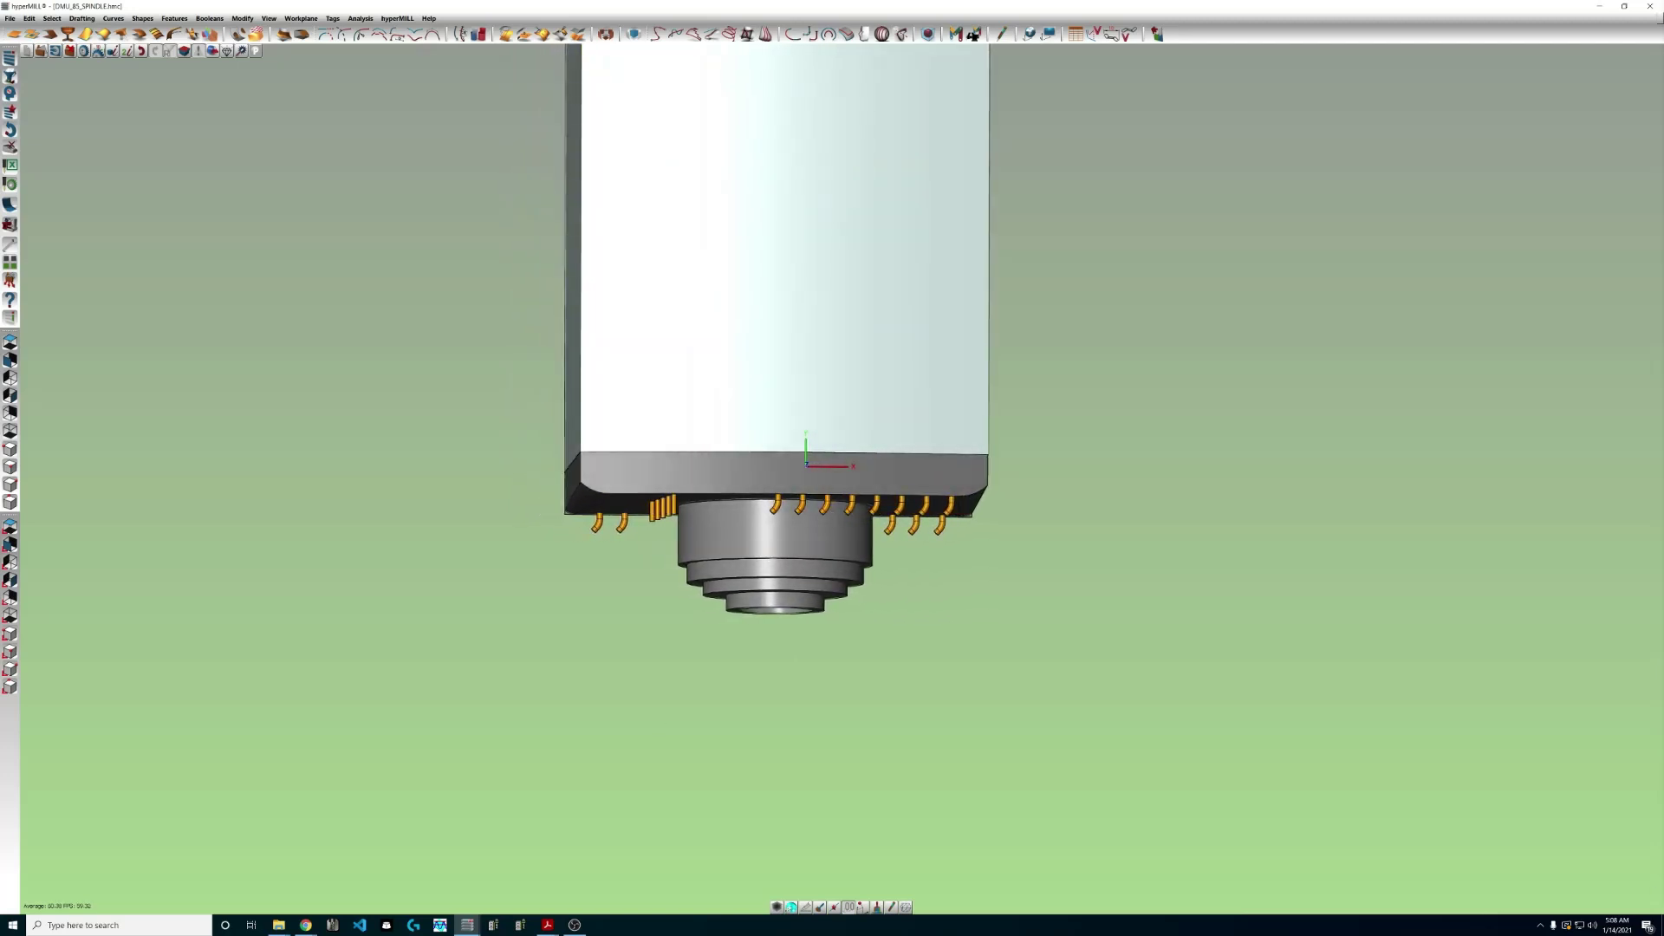
middle_drag(841, 539, 837, 501)
scroll(991, 494, up, 5)
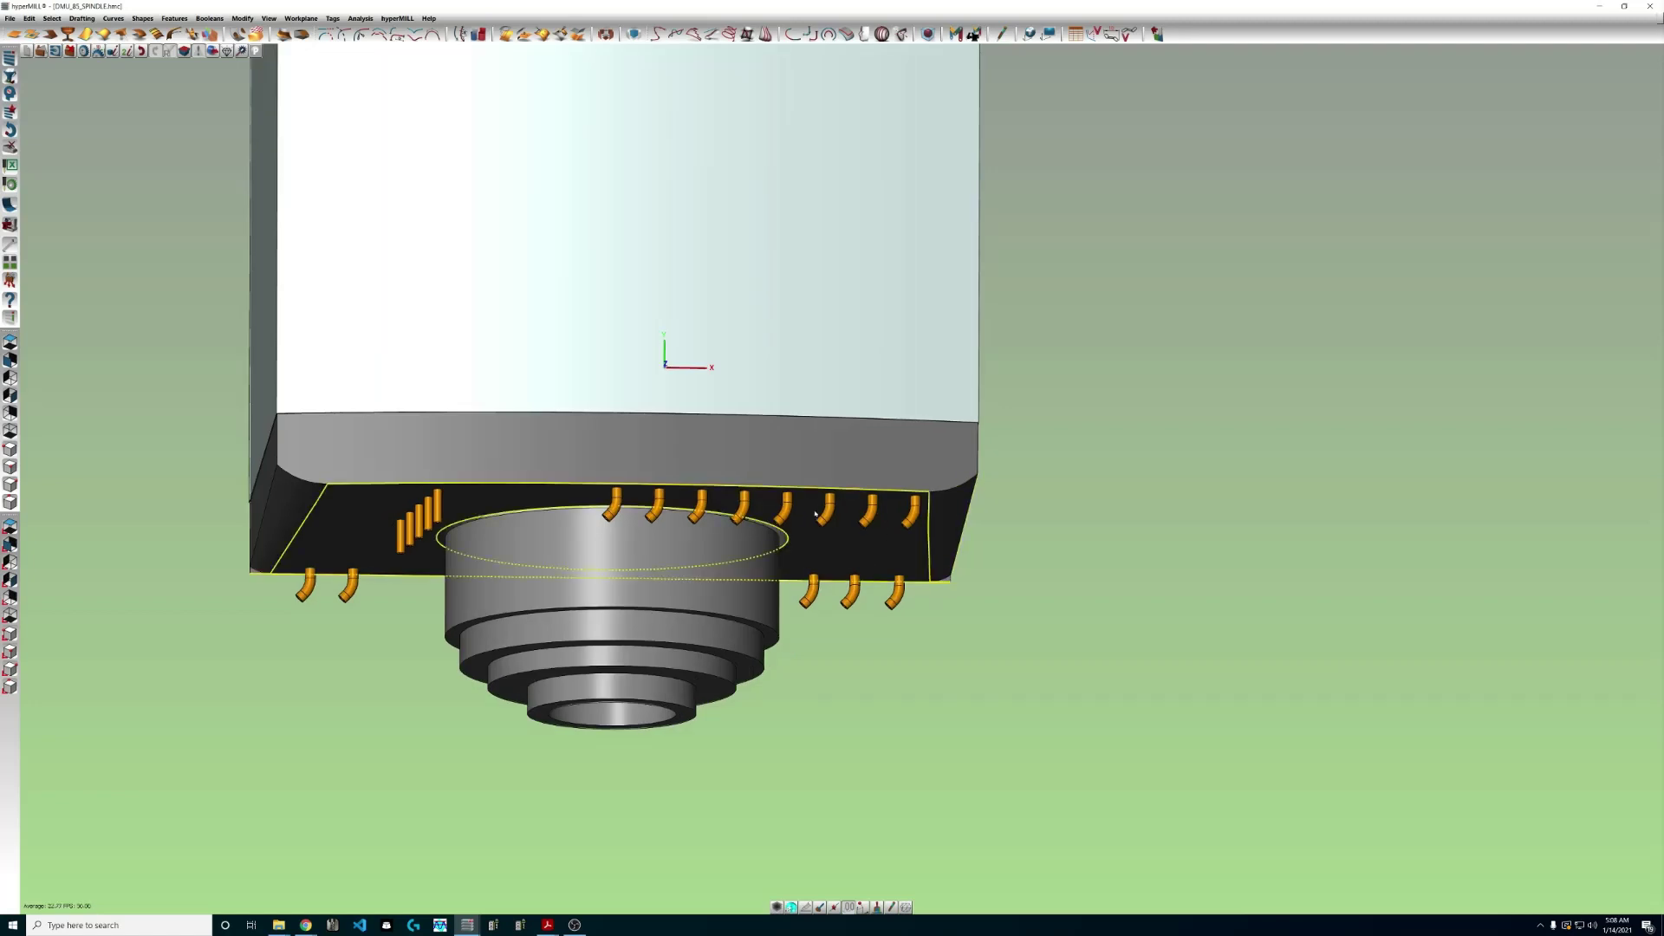
Place the workplane on the underside of the spindle housing and view that face straight on.
middle_drag(819, 517, 853, 502)
click(854, 555)
key(w)
key(Return)
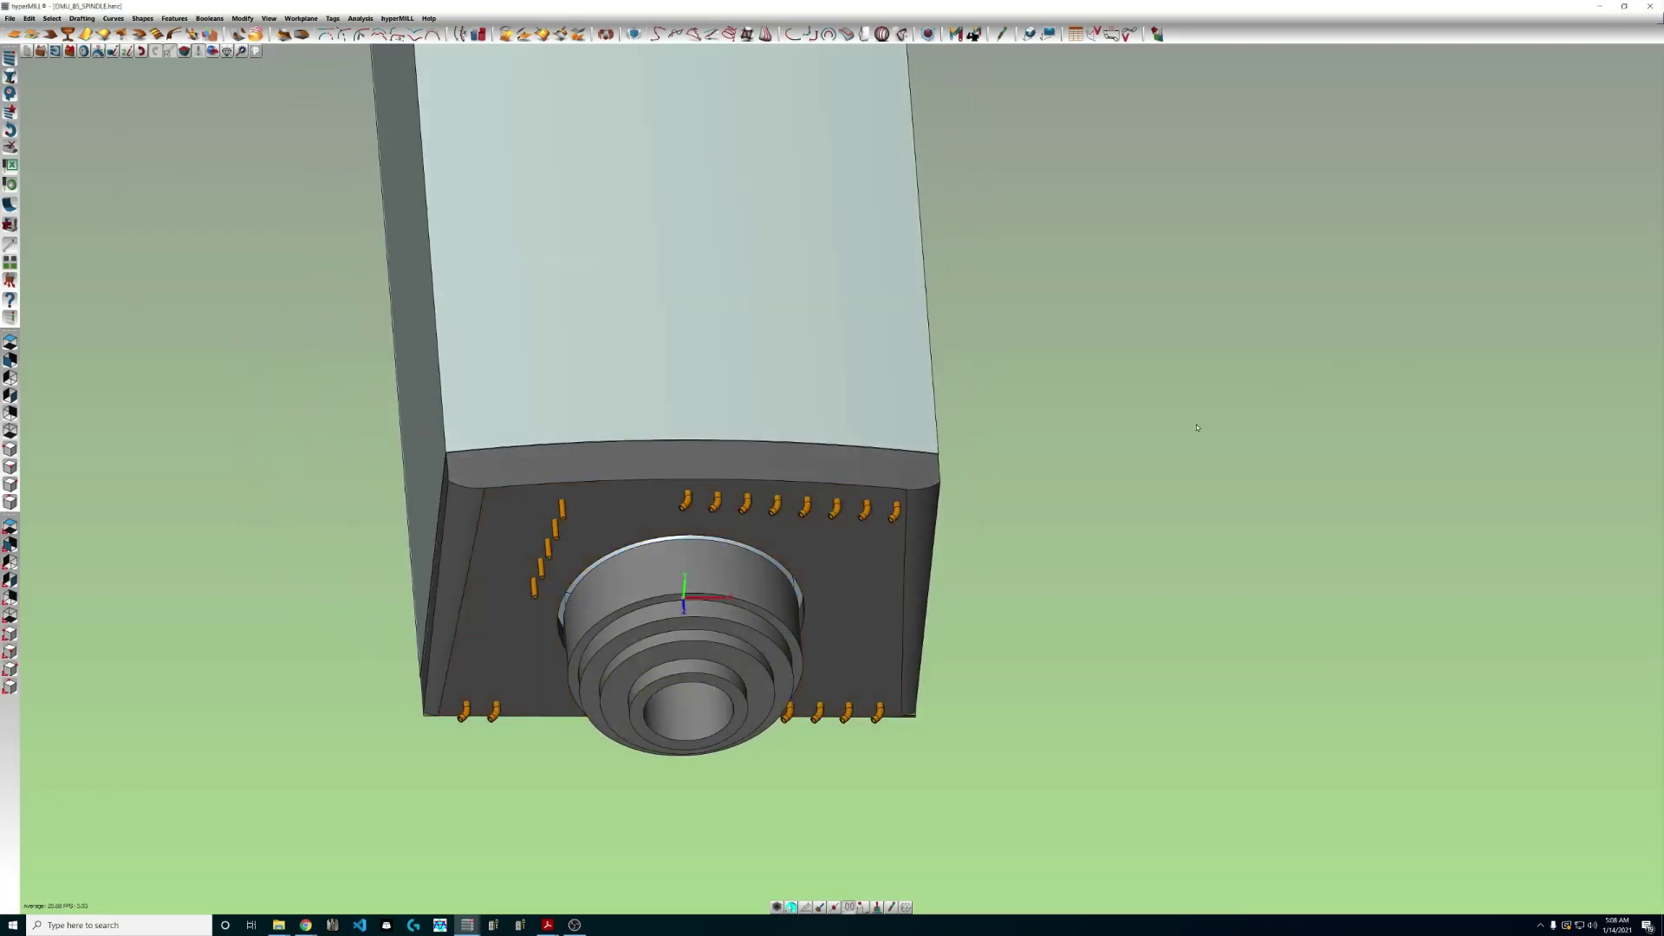
key(t)
scroll(1200, 428, down, 4)
scroll(1014, 570, up, 3)
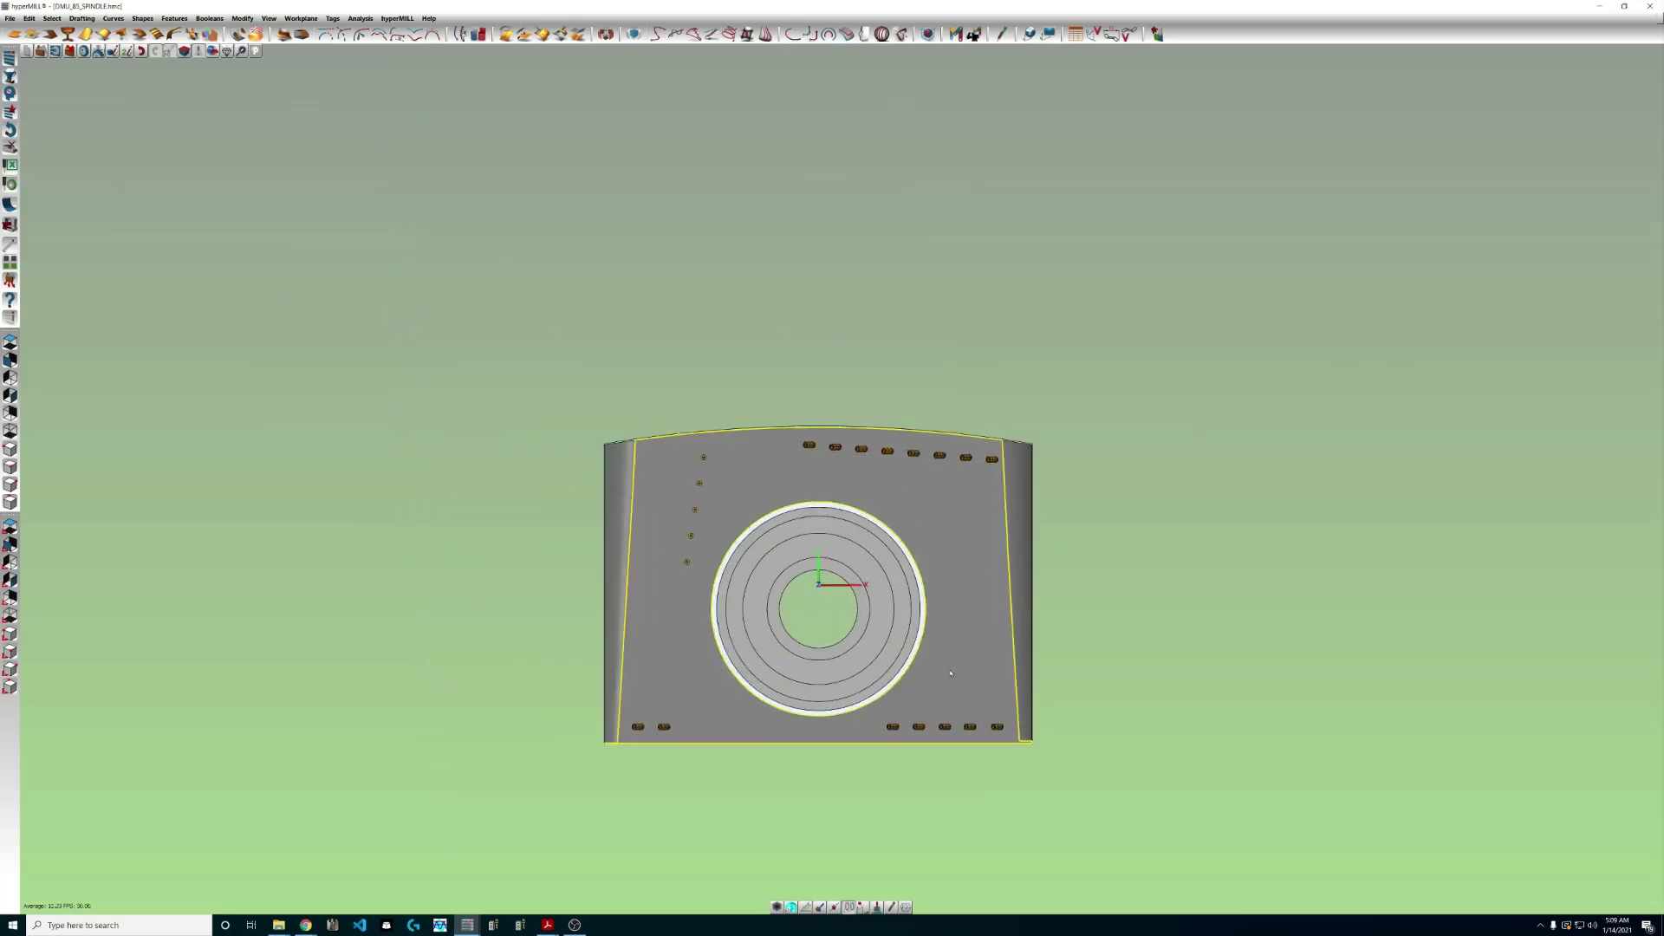
scroll(945, 711, up, 2)
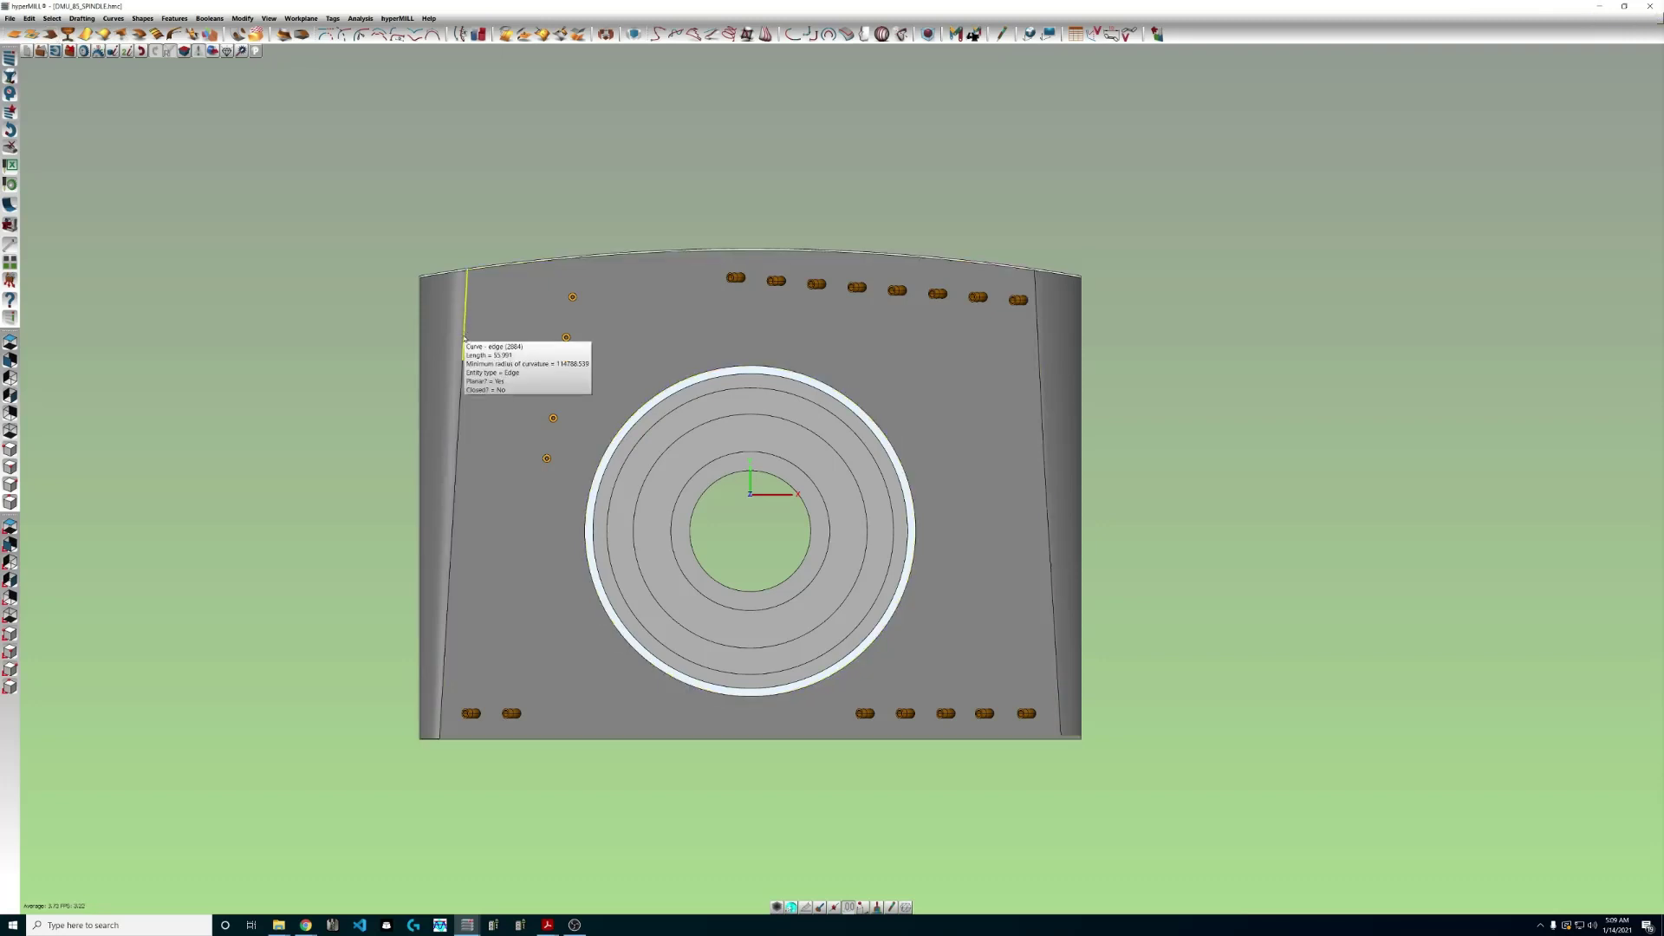
Create a linear sweep skirt from the perimeter edges of the housing's underside so that it encloses the coolant nozzles.
click(467, 401)
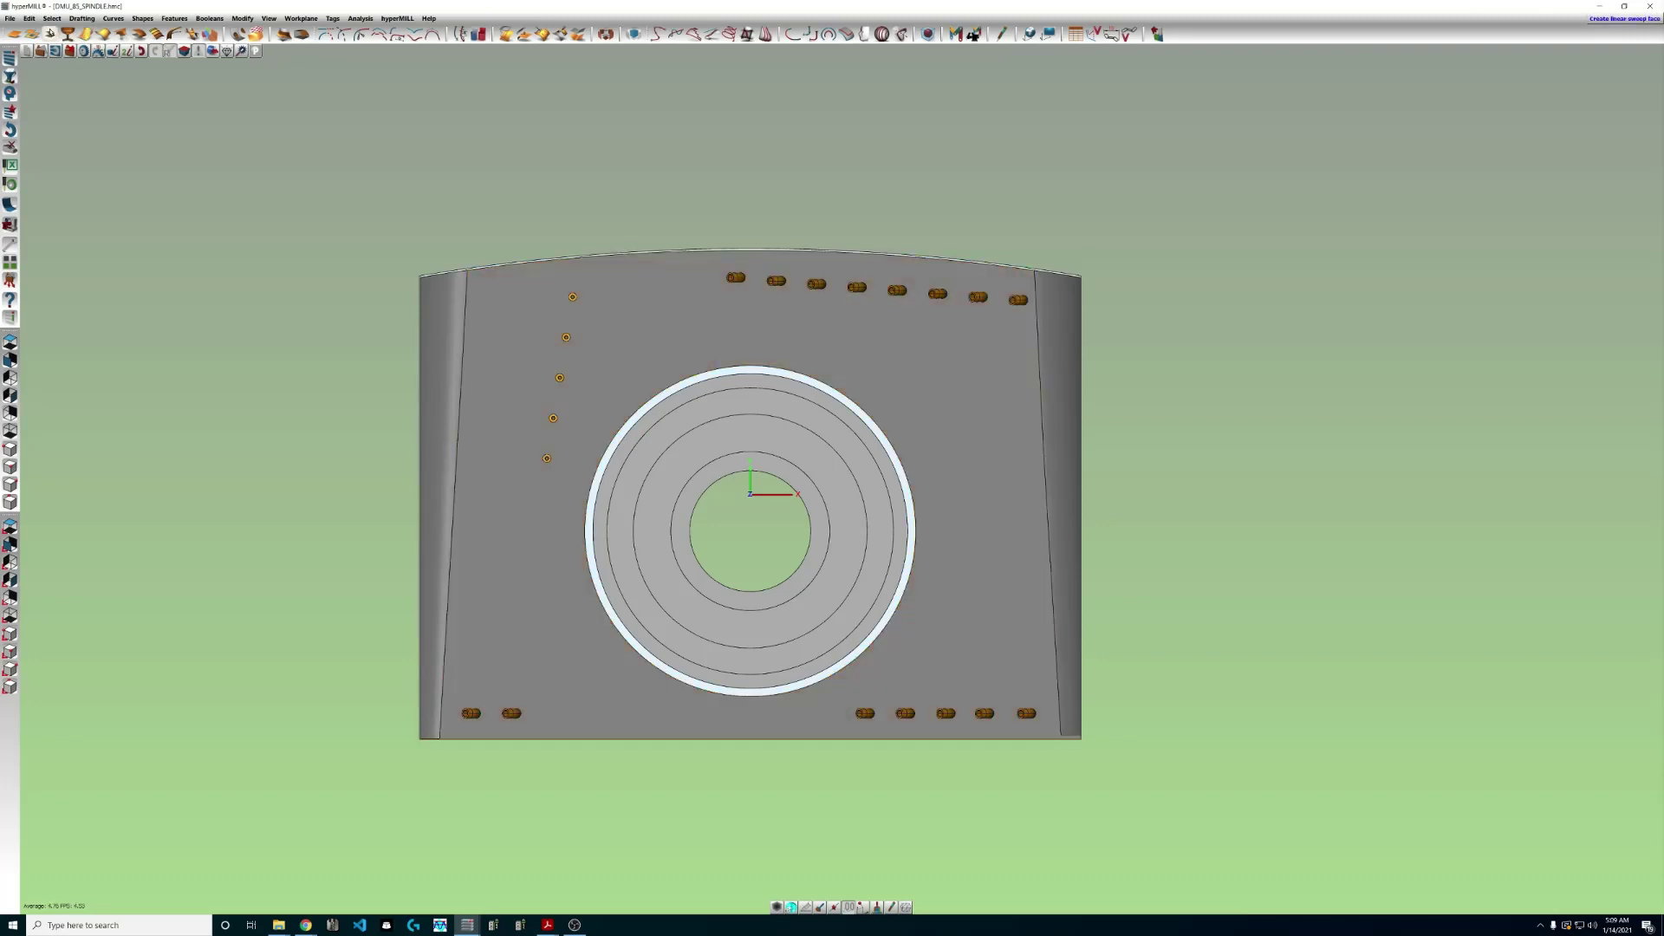
click(49, 33)
click(463, 351)
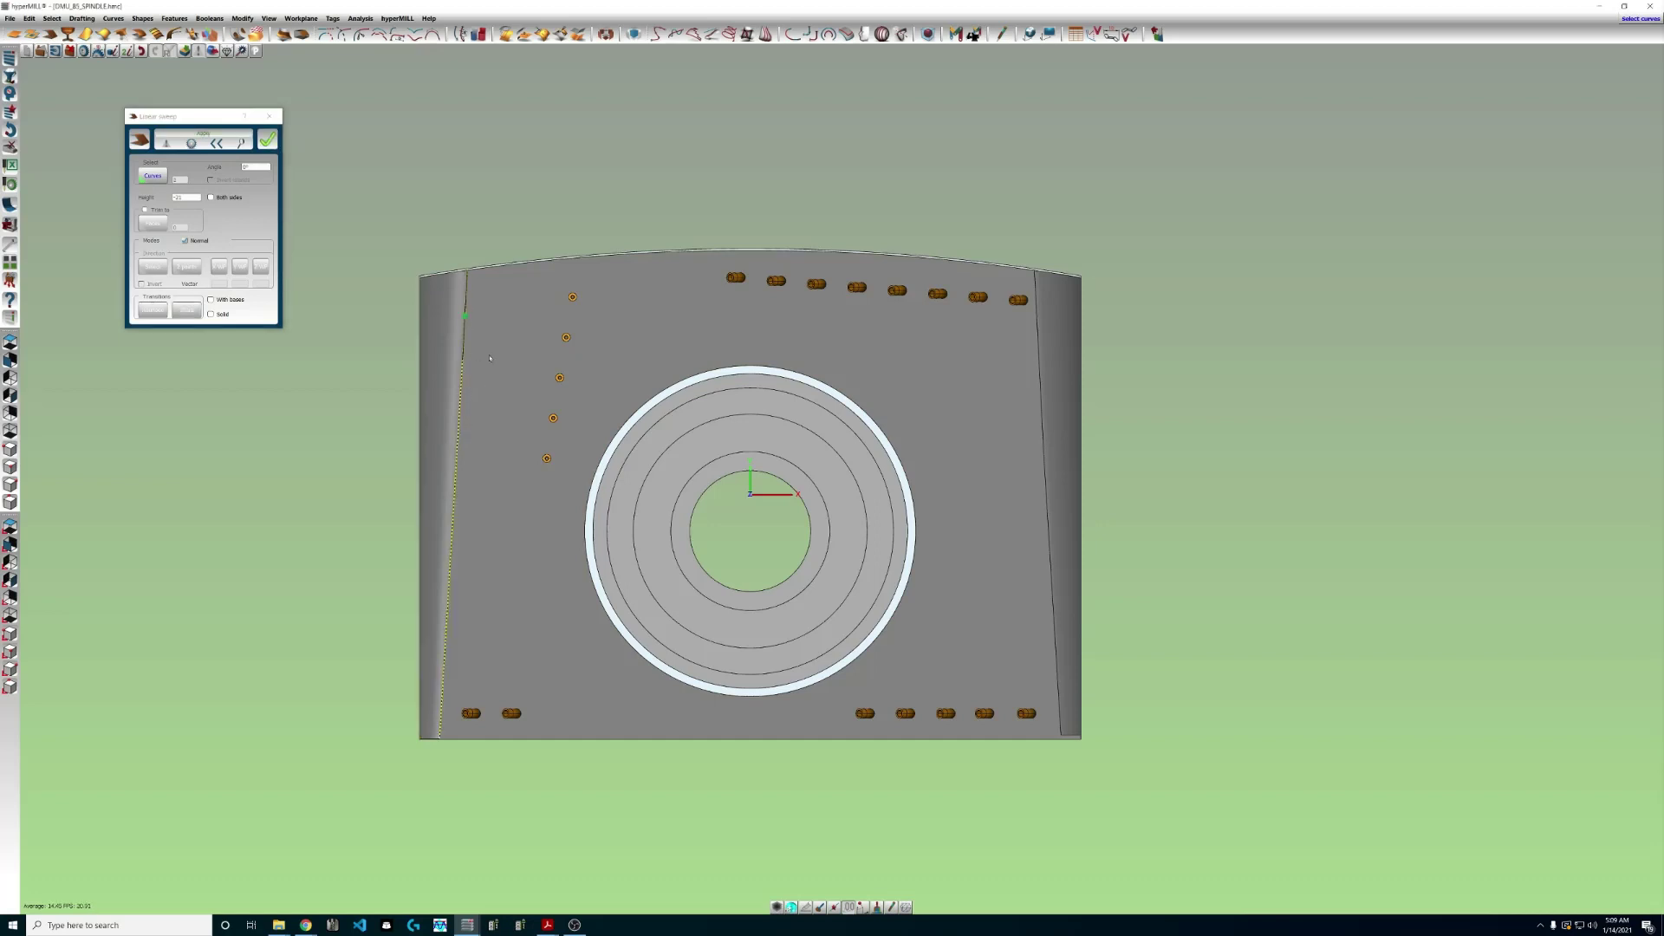
click(598, 255)
click(1039, 346)
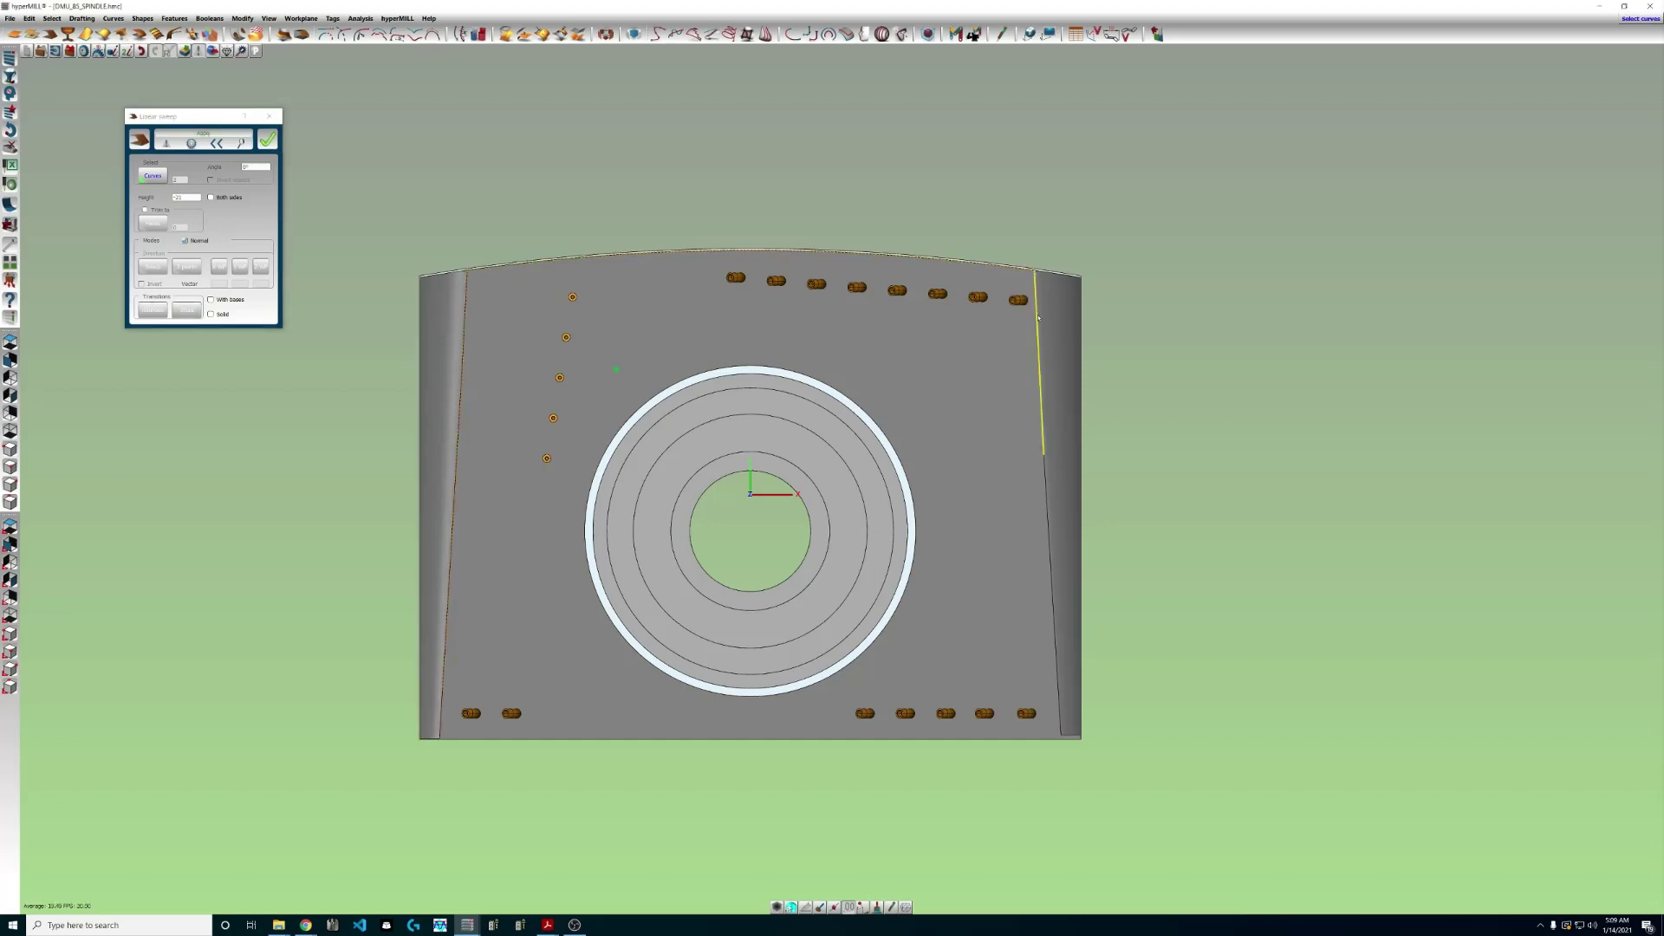
click(1057, 664)
click(888, 740)
middle_drag(1380, 497, 1378, 737)
scroll(1378, 694, down, 5)
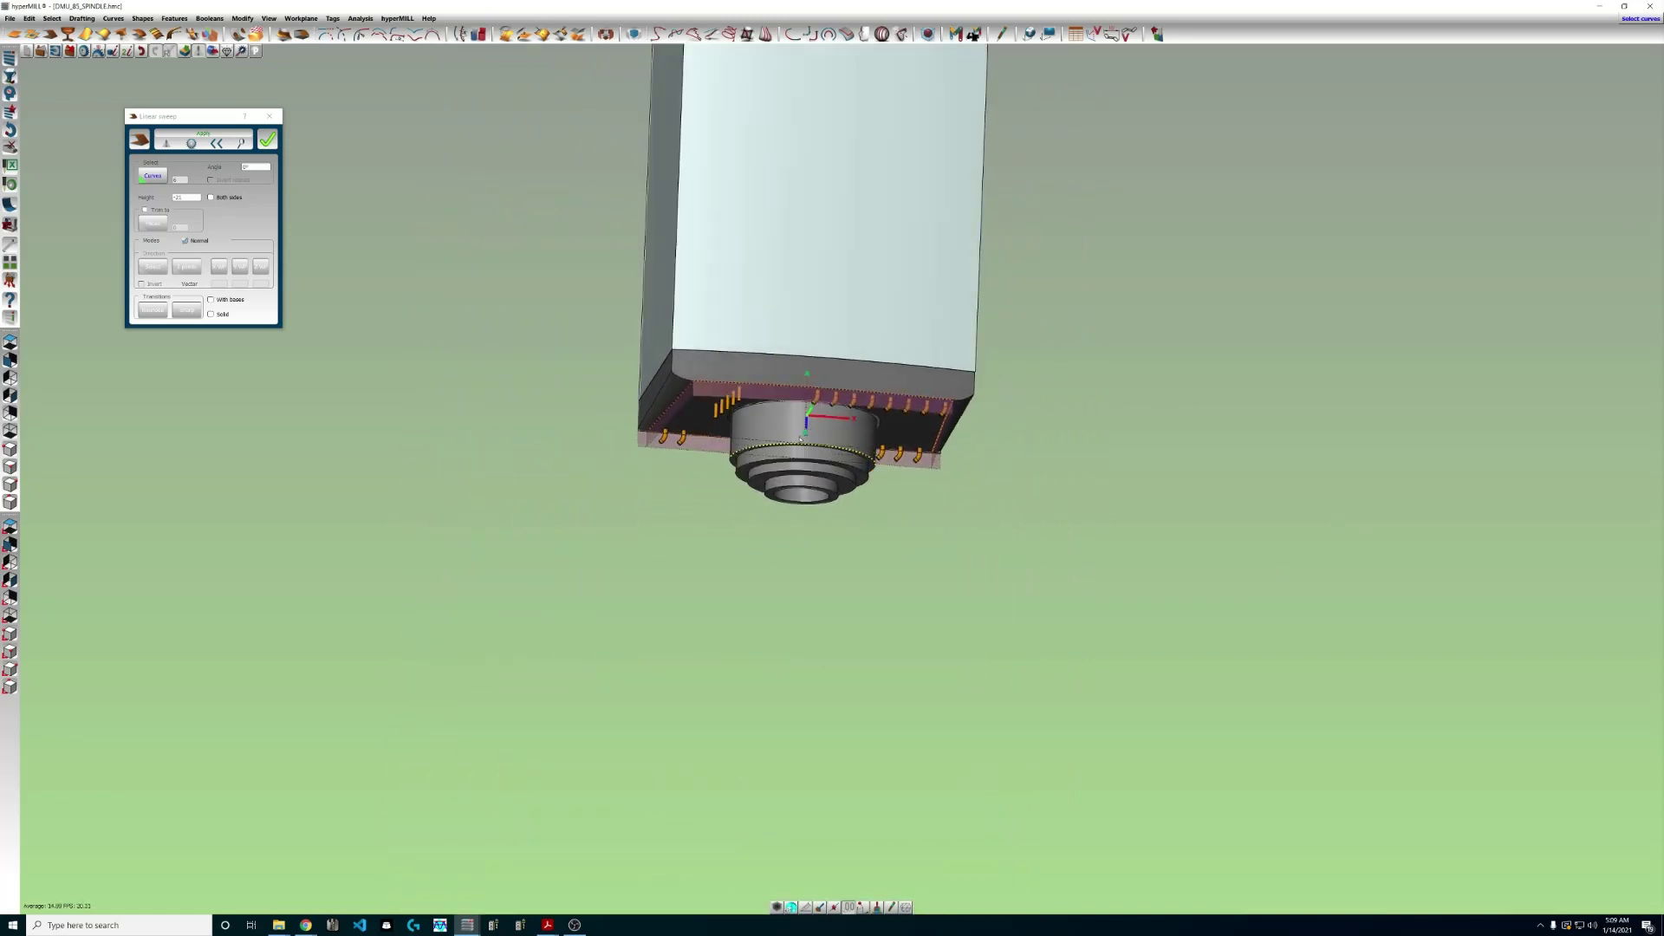
scroll(598, 427, up, 5)
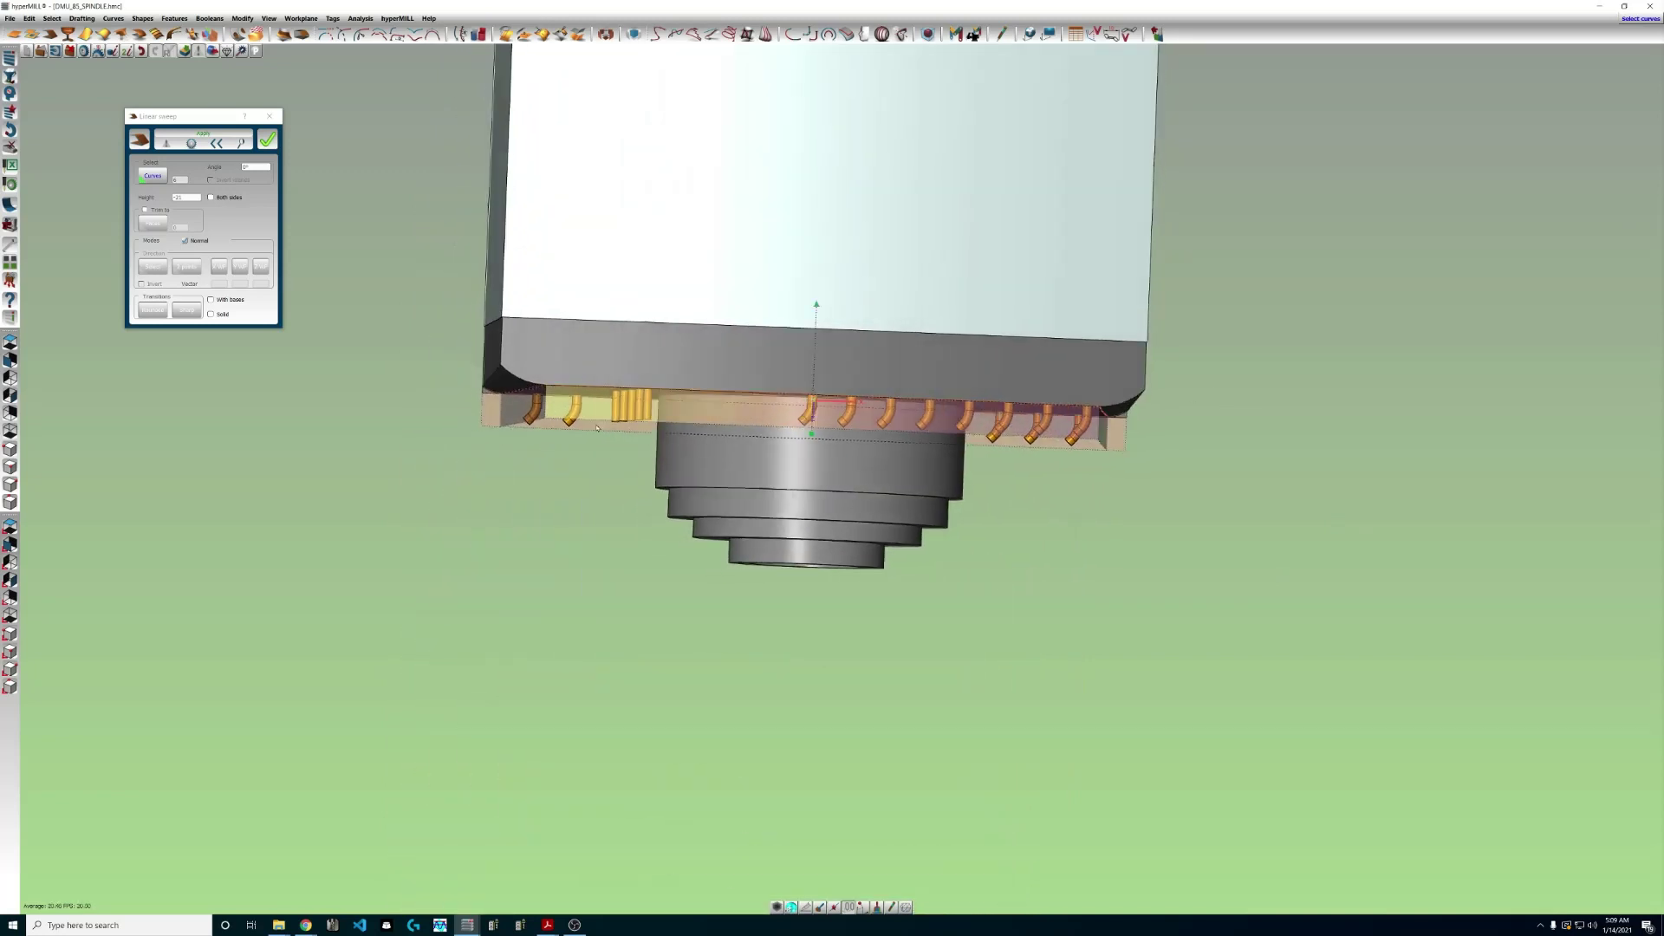
middle_drag(597, 427, 519, 329)
click(268, 139)
Move the workplane to a free position in front of the spindle housing and view the model straight onto it.
scroll(1387, 334, down, 3)
middle_drag(1387, 334, 1412, 295)
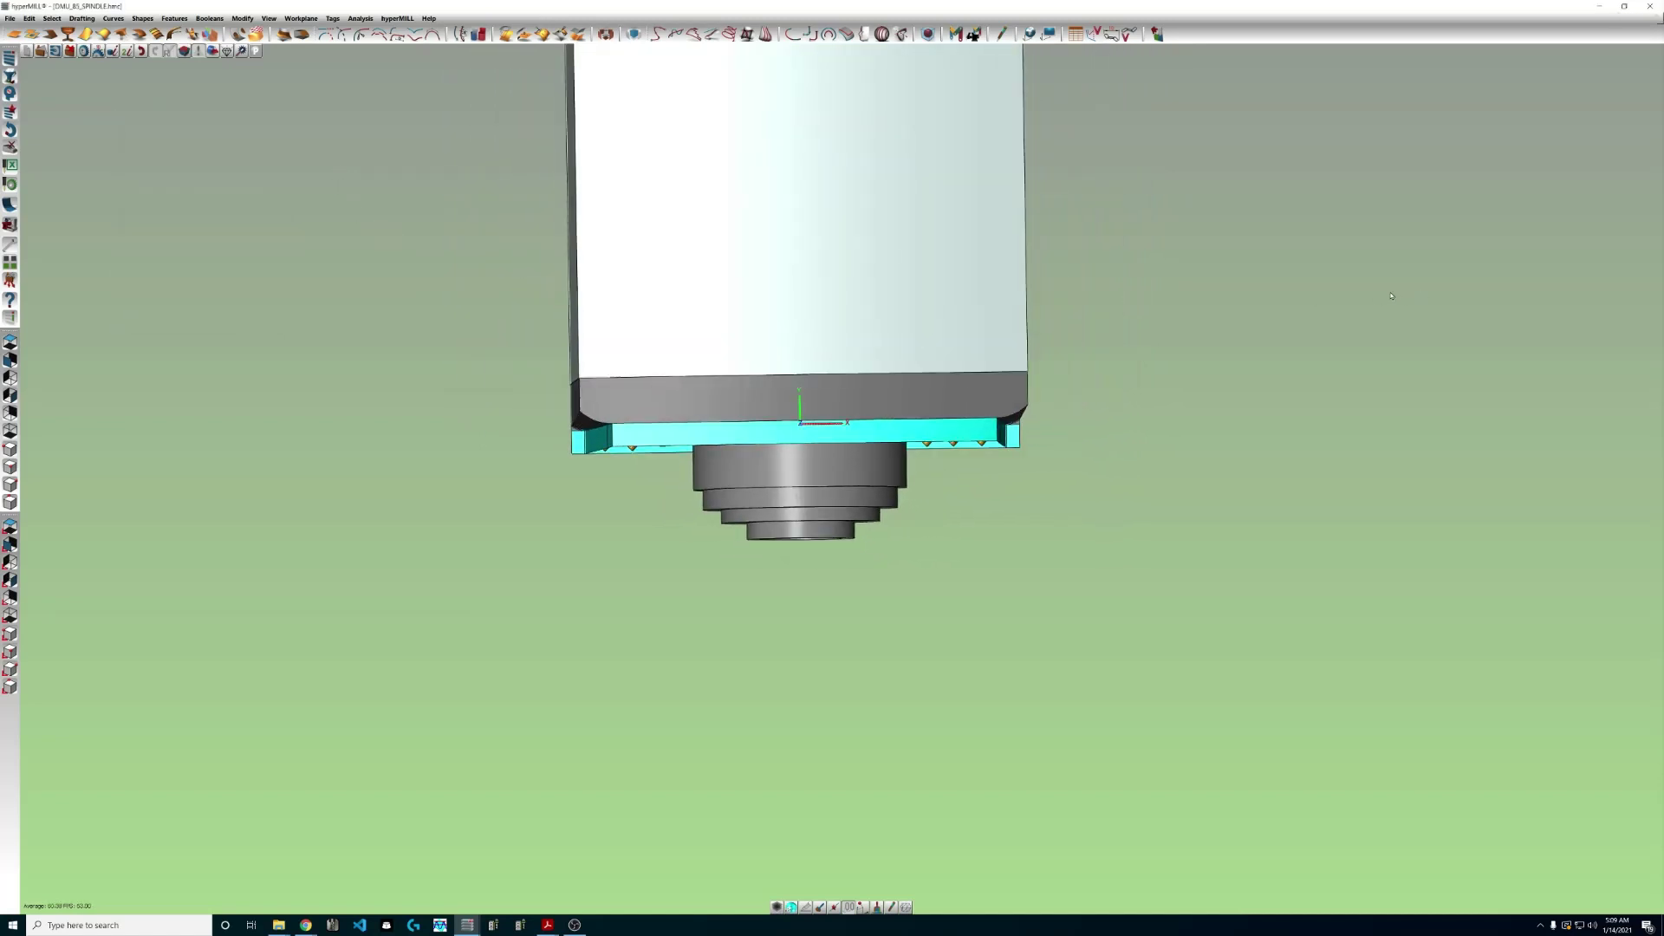
scroll(837, 439, down, 5)
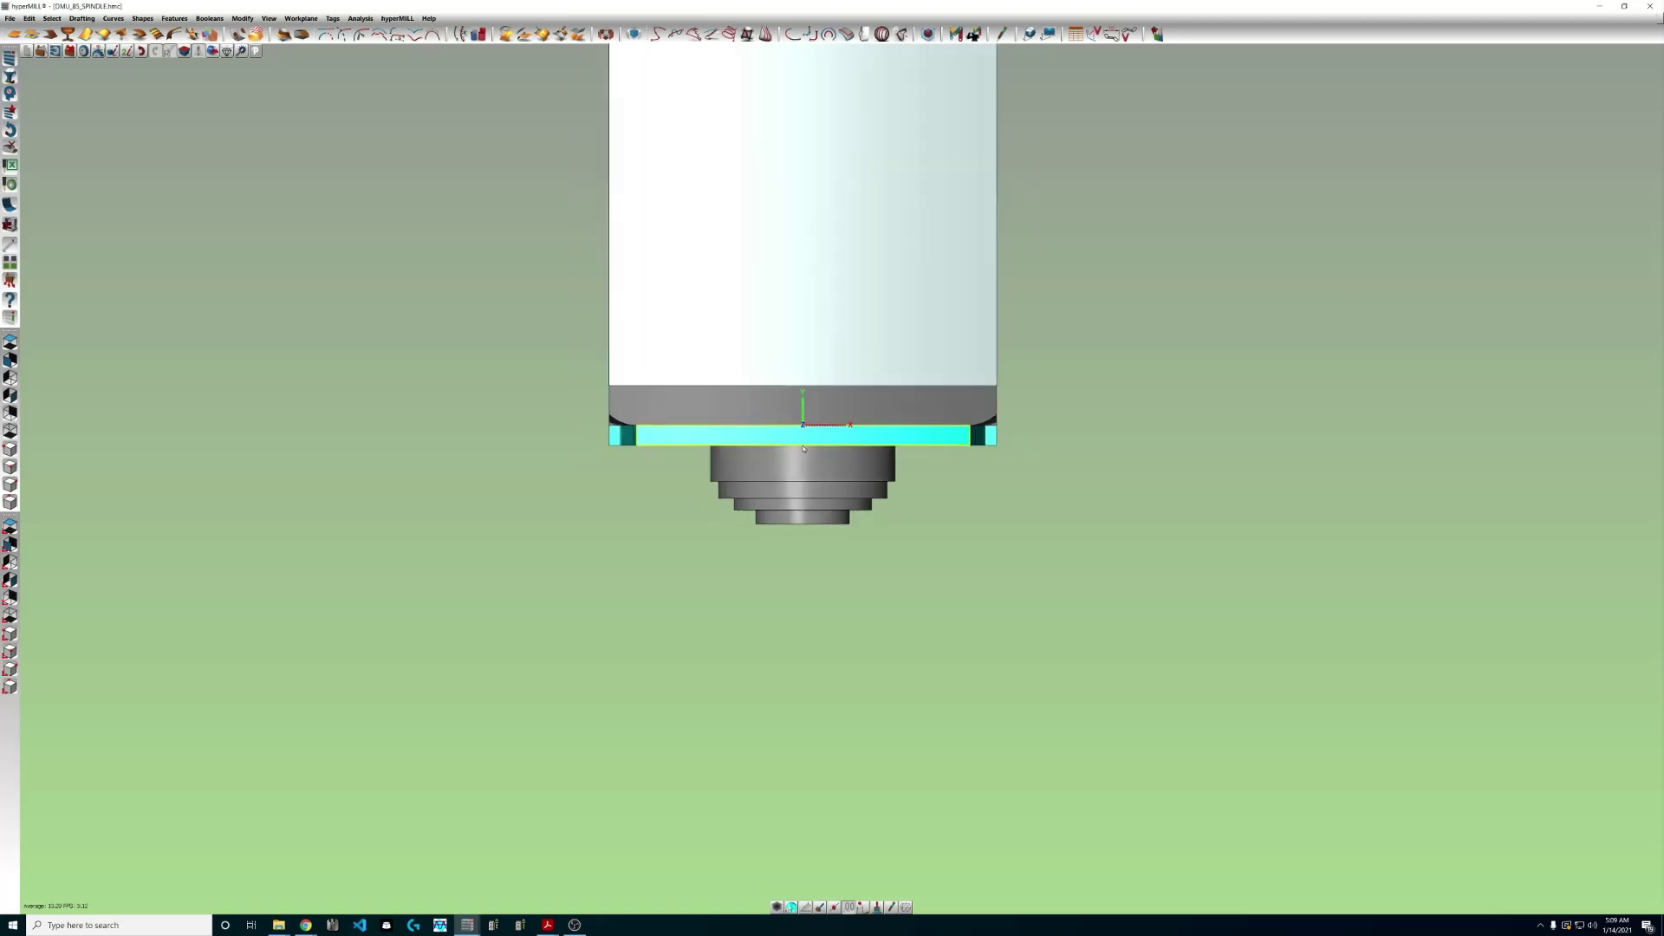
scroll(837, 439, up, 3)
scroll(837, 439, down, 3)
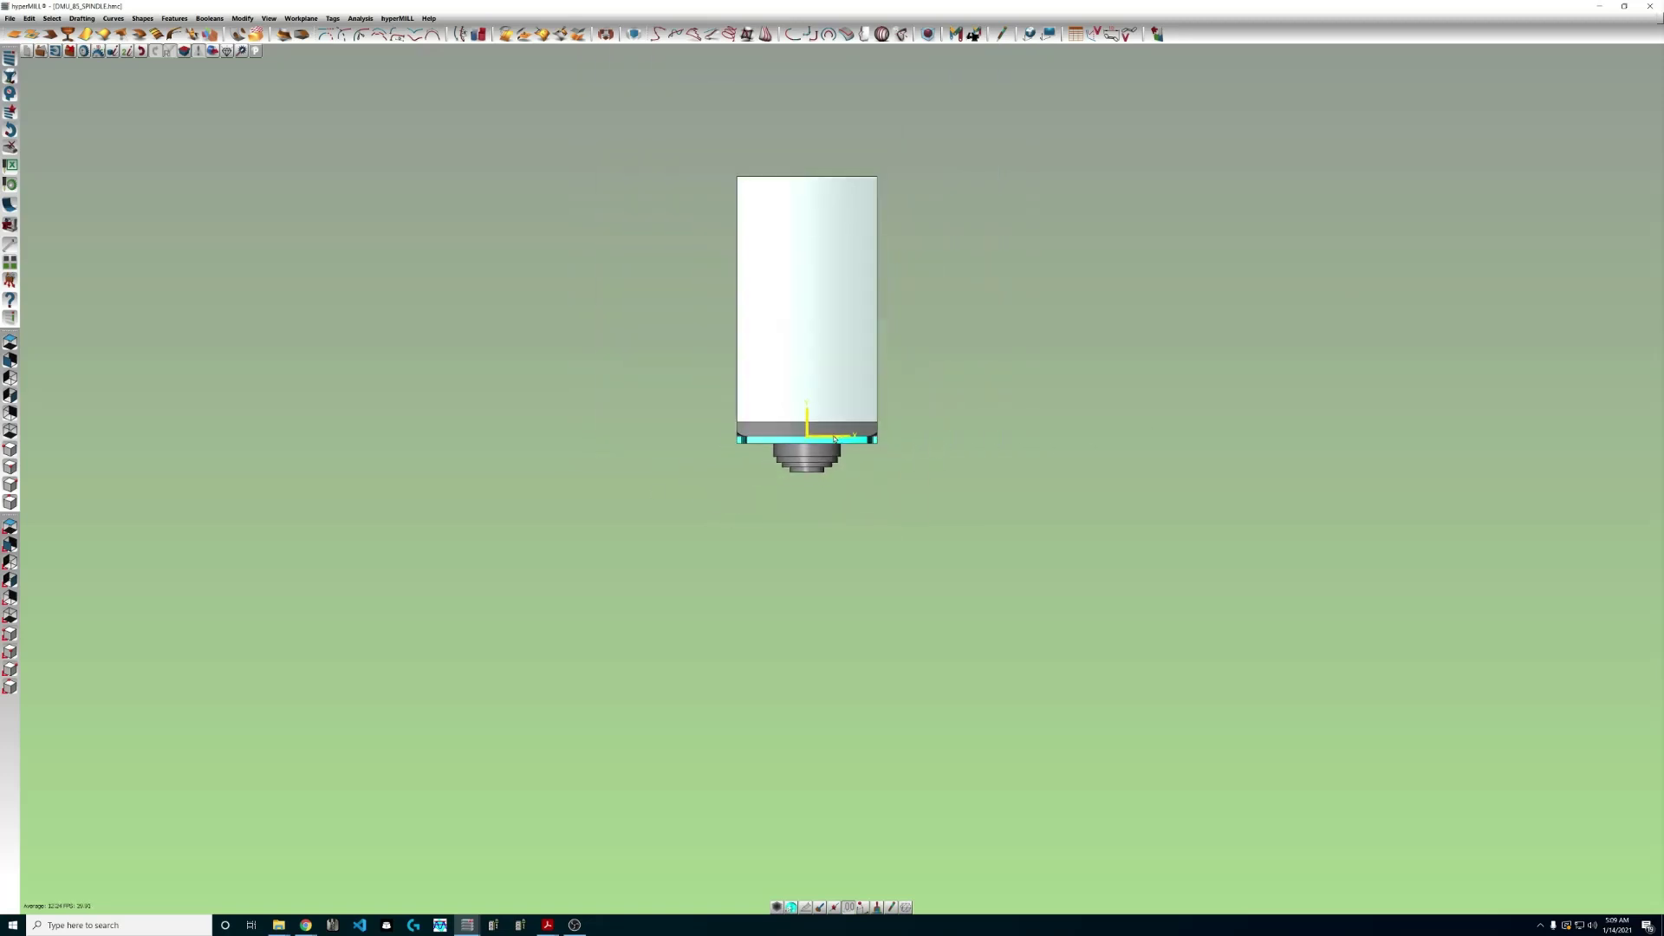
middle_drag(833, 439, 862, 401)
scroll(854, 411, up, 3)
double_click(806, 469)
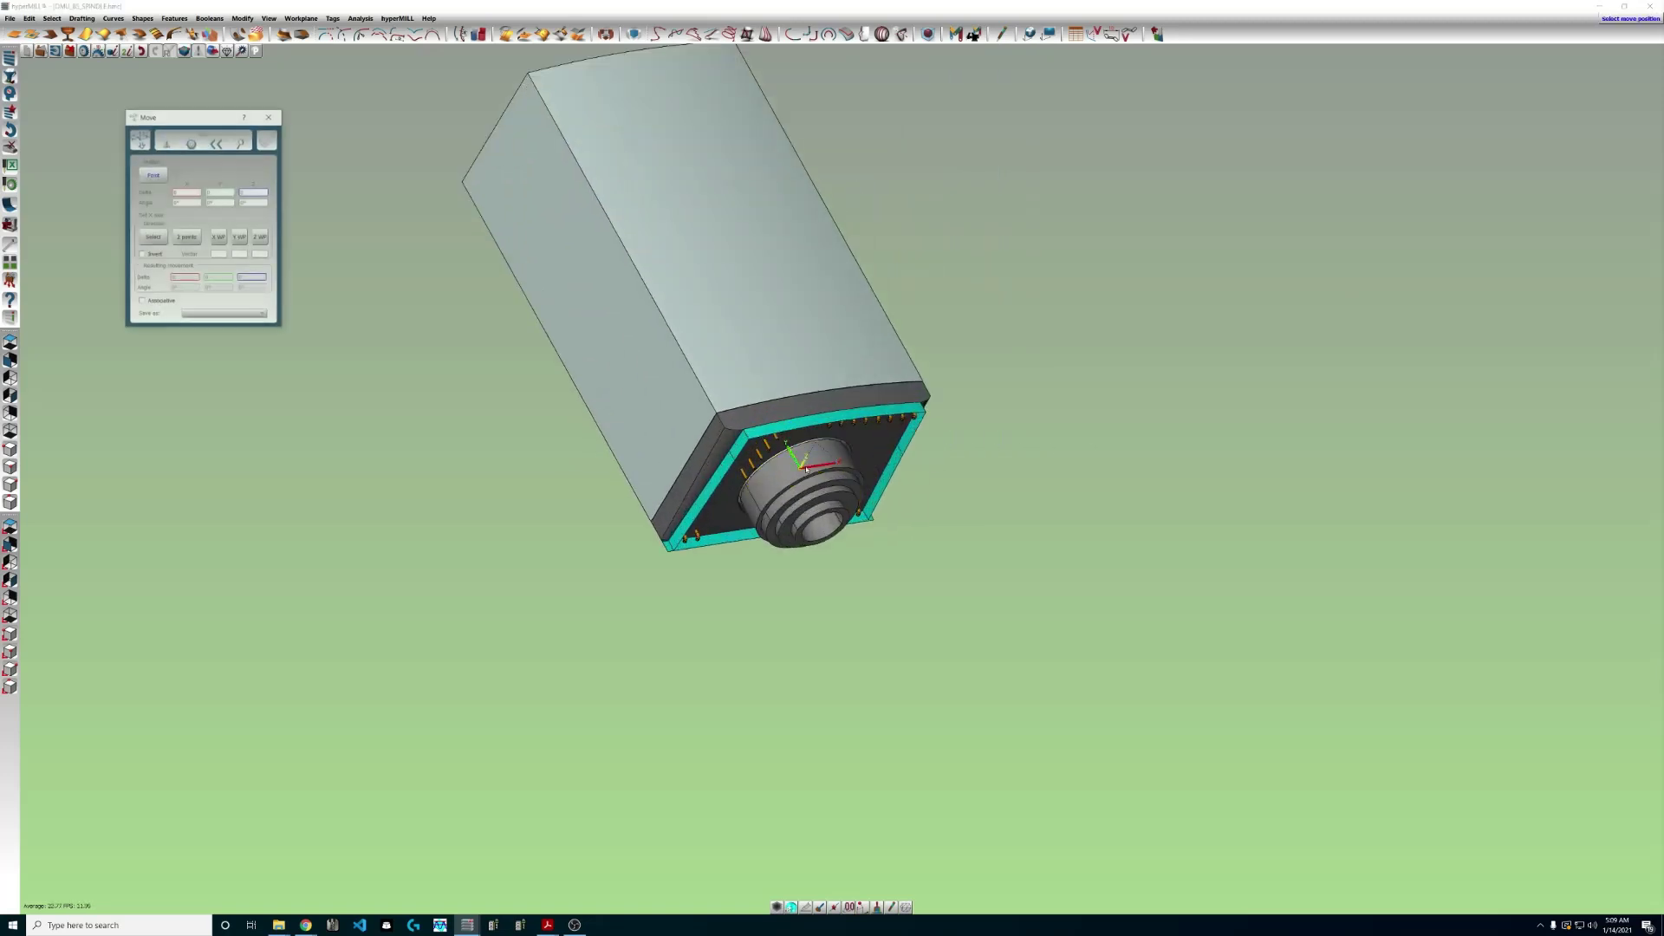
click(1021, 301)
middle_drag(1021, 300, 1012, 304)
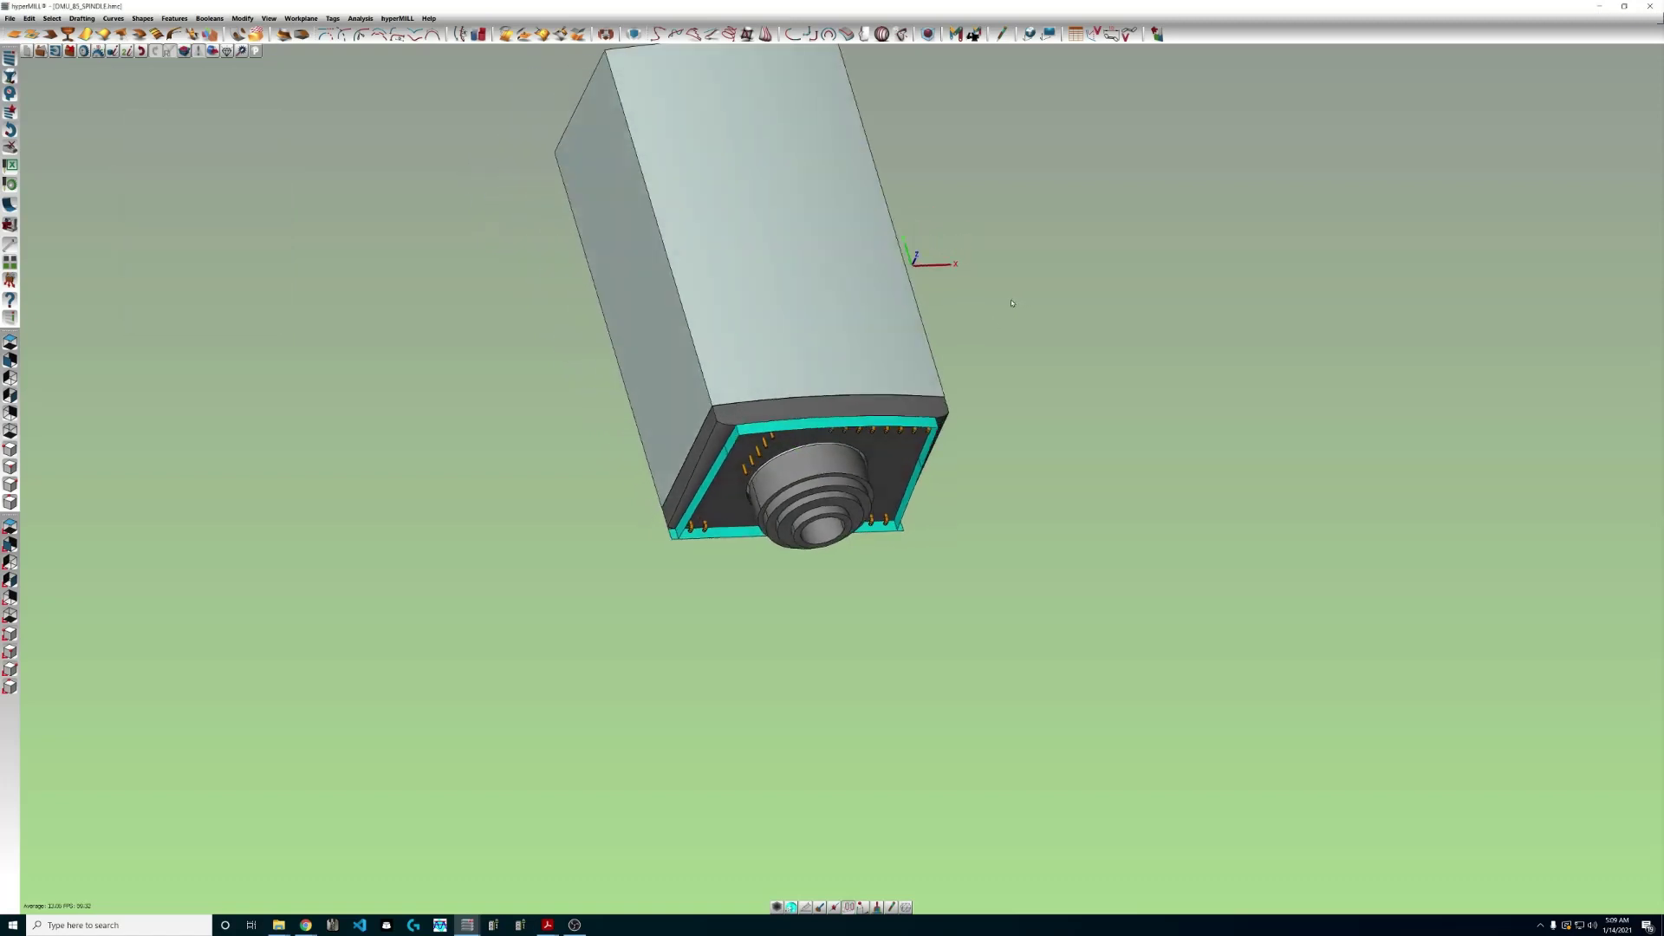
key(t)
scroll(1011, 304, down, 5)
scroll(1070, 253, up, 3)
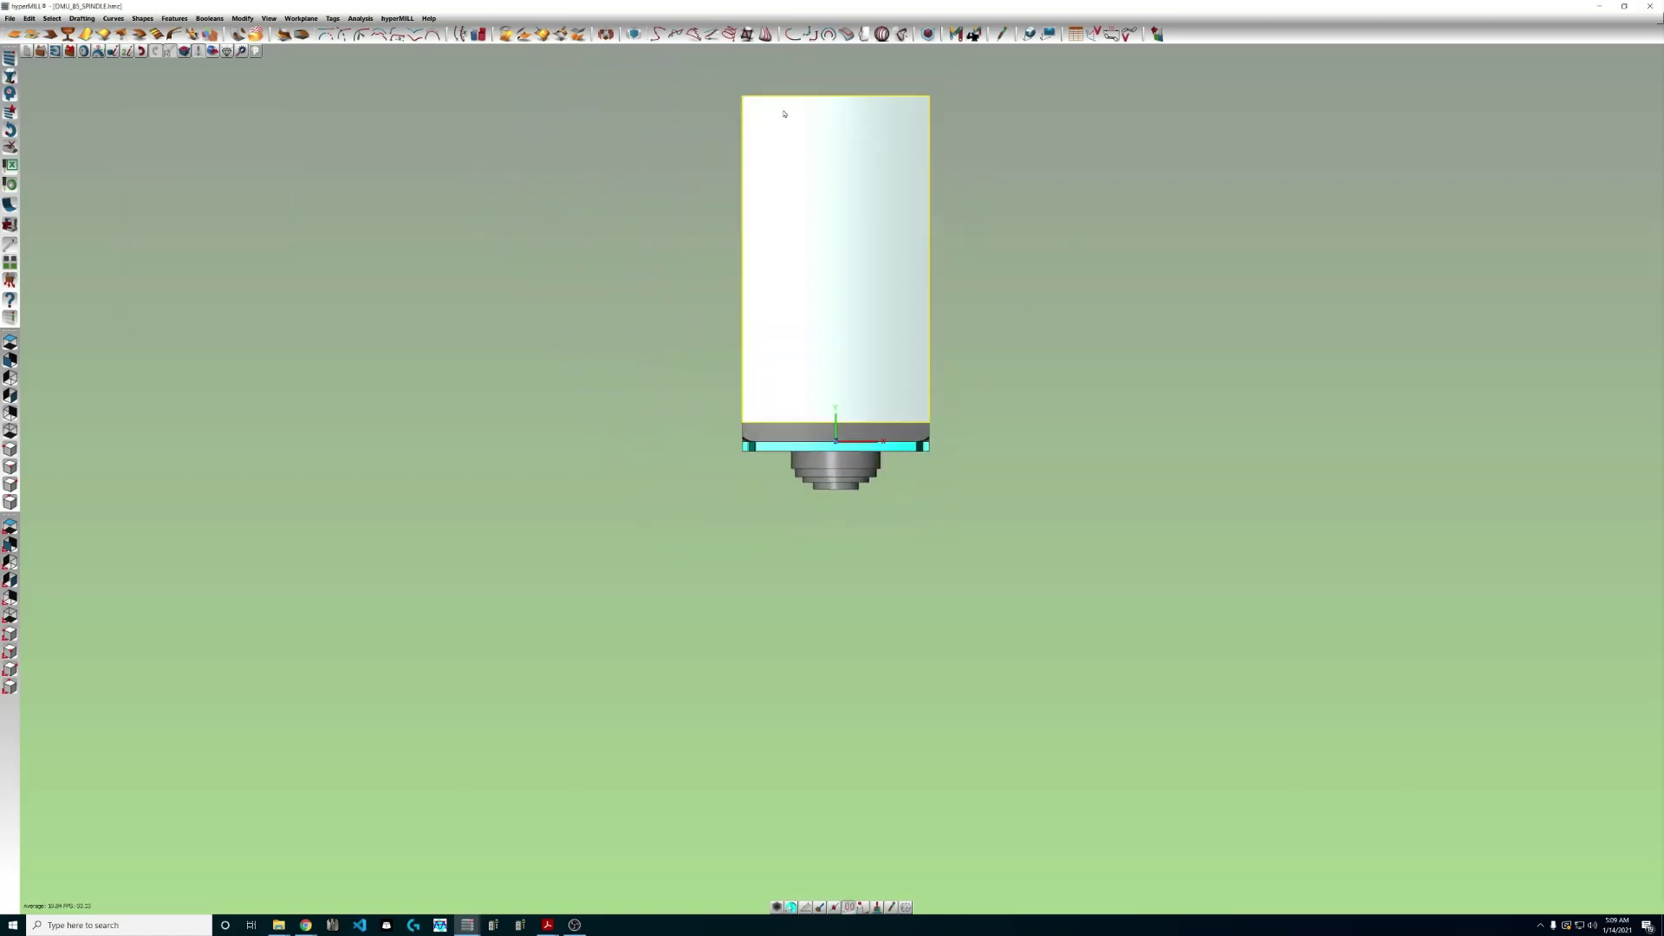
Create a planar shape contour of the complete spindle head on the workplane with the Shape contour command.
click(855, 316)
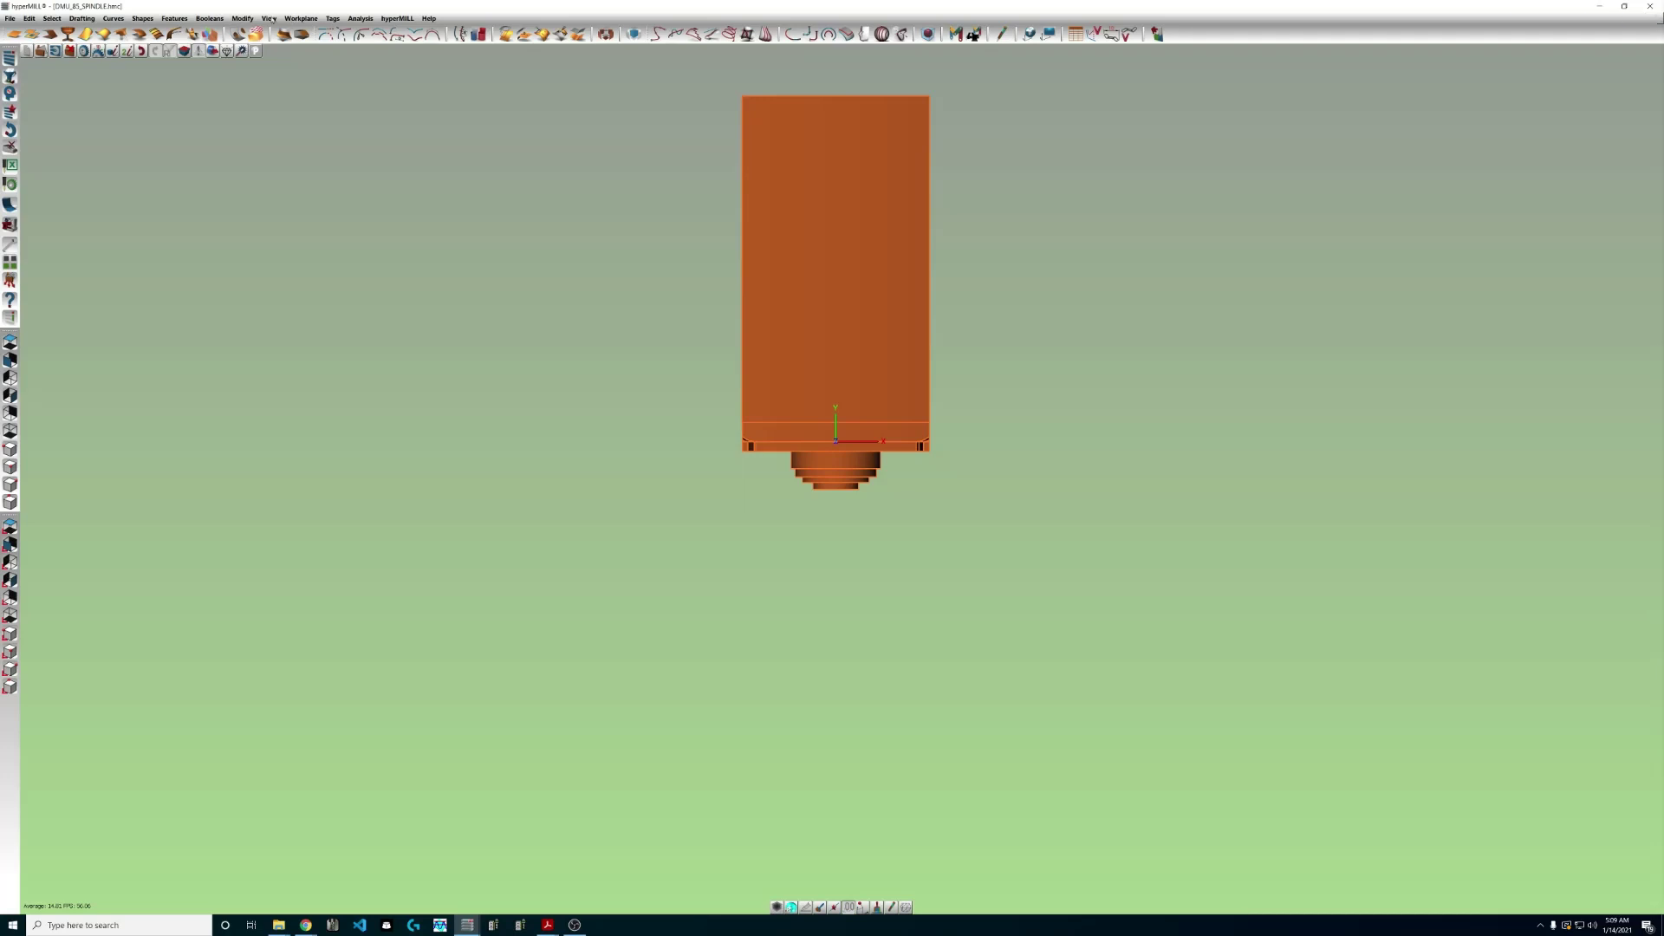
click(141, 18)
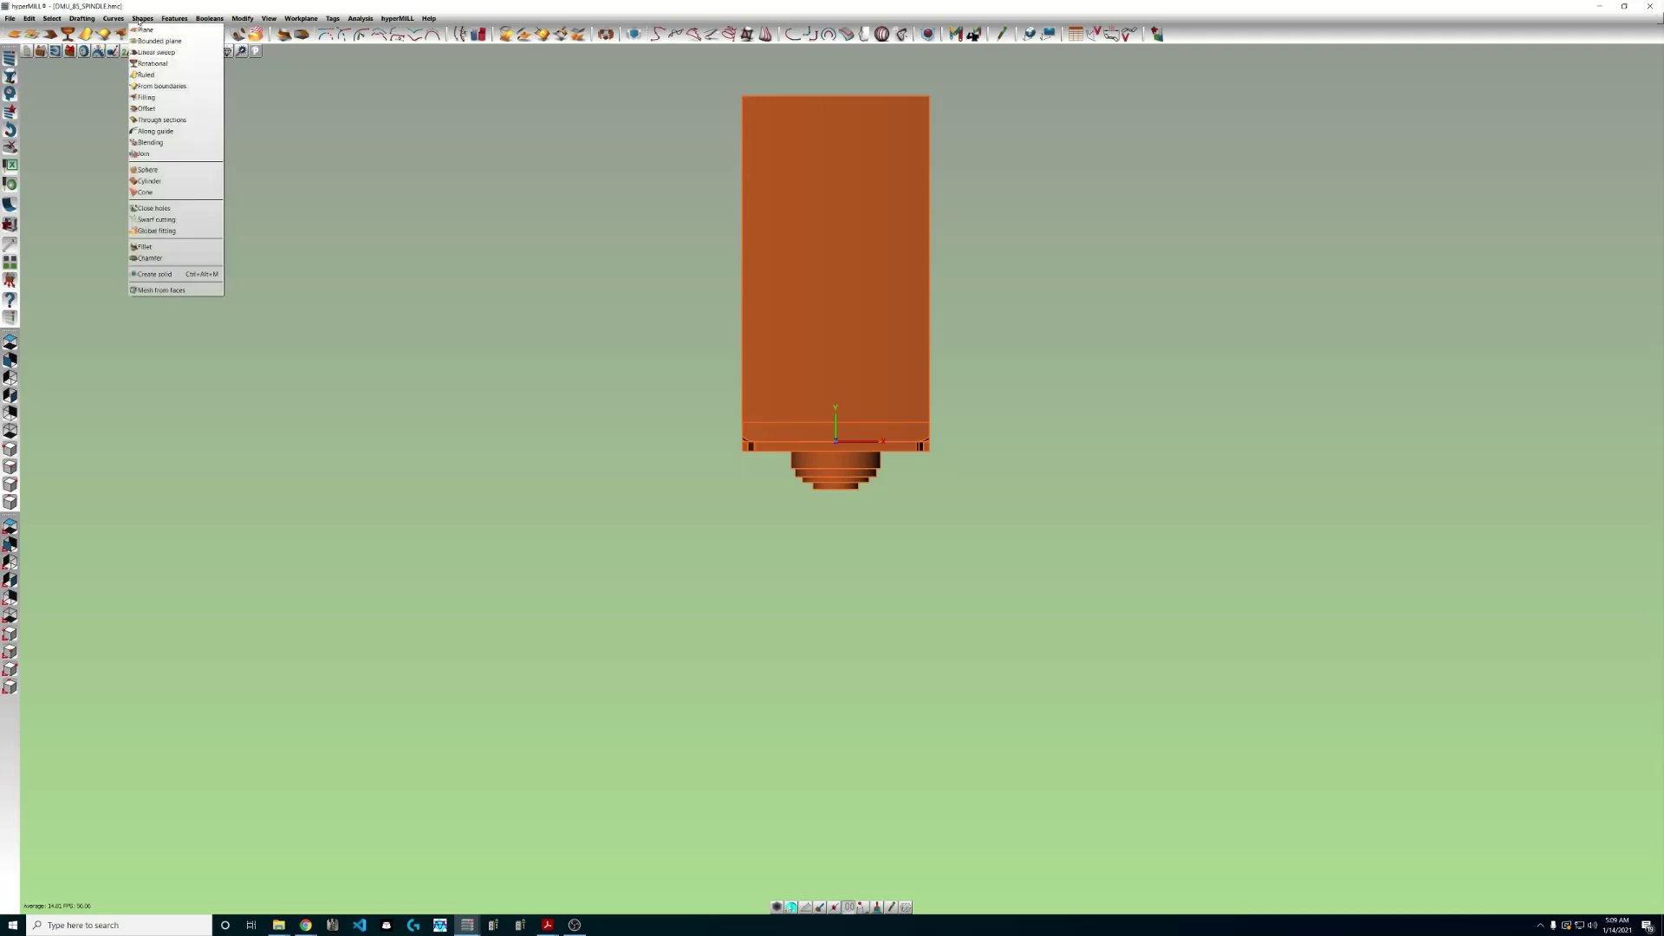
mouse_move(113, 18)
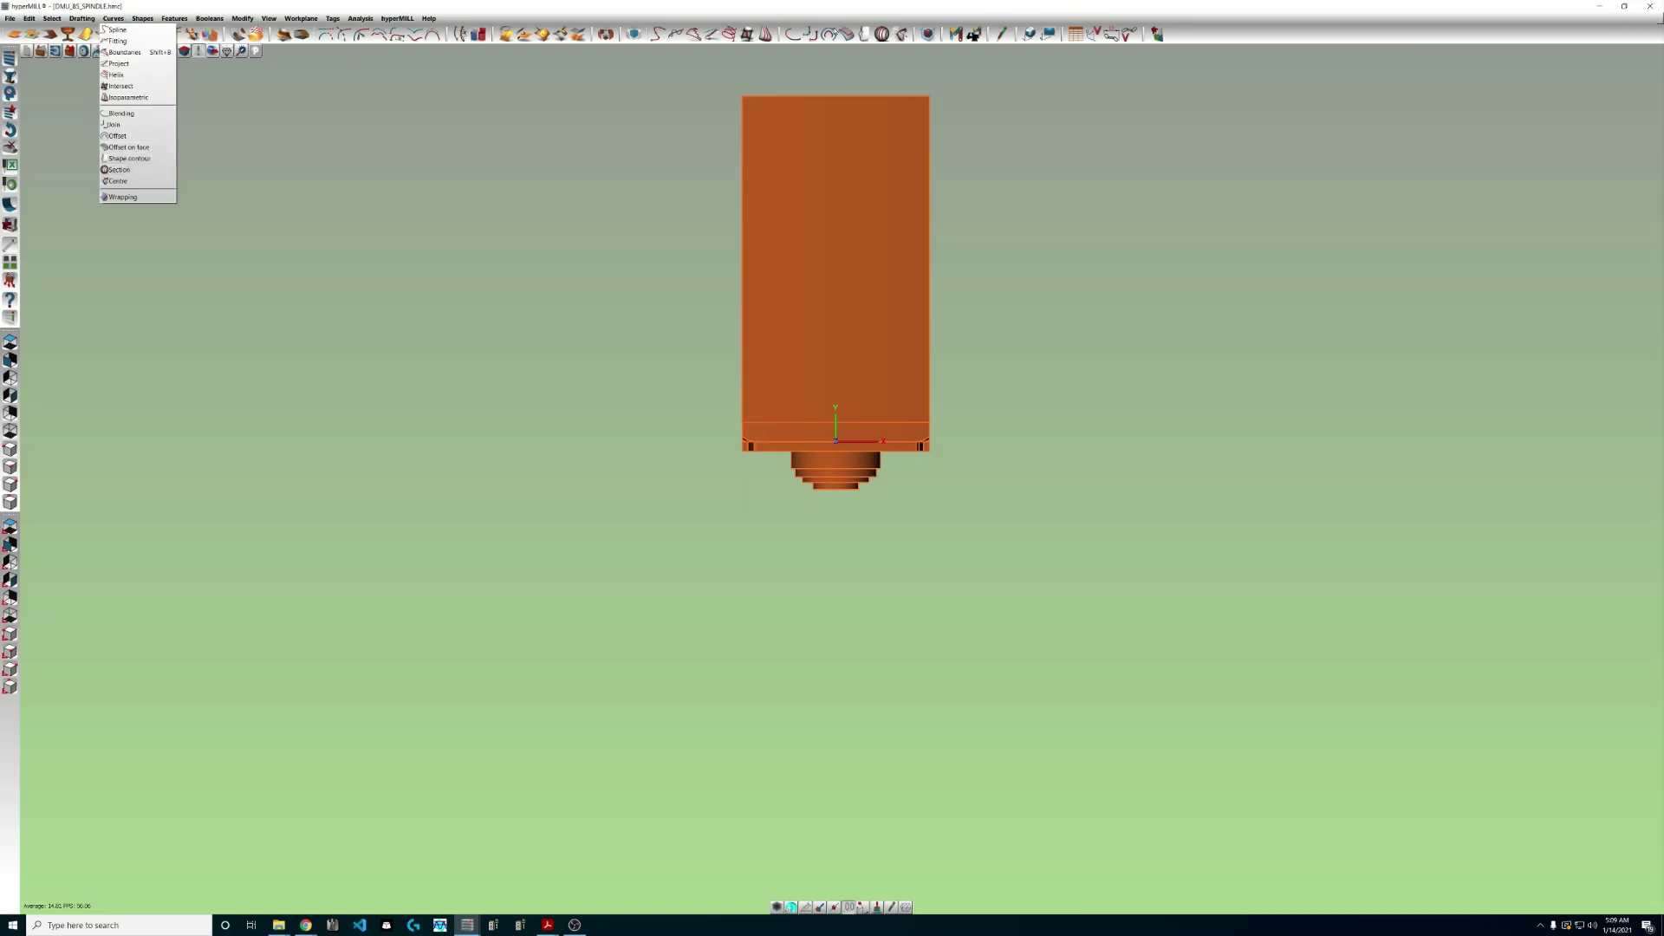
click(130, 158)
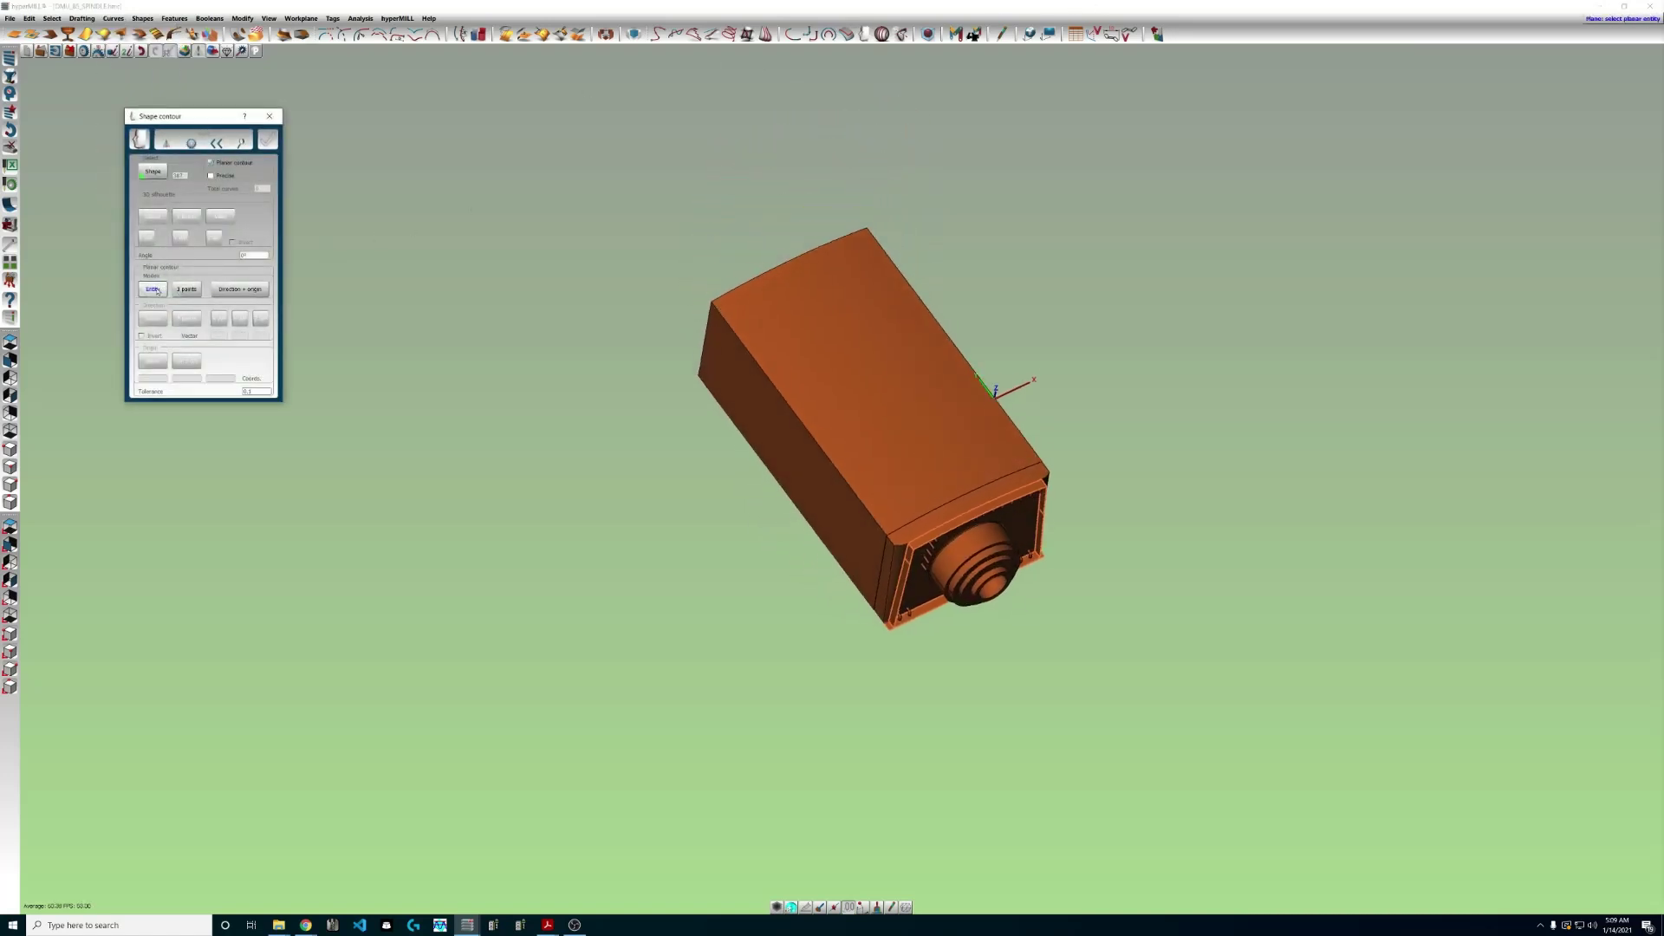
click(1038, 298)
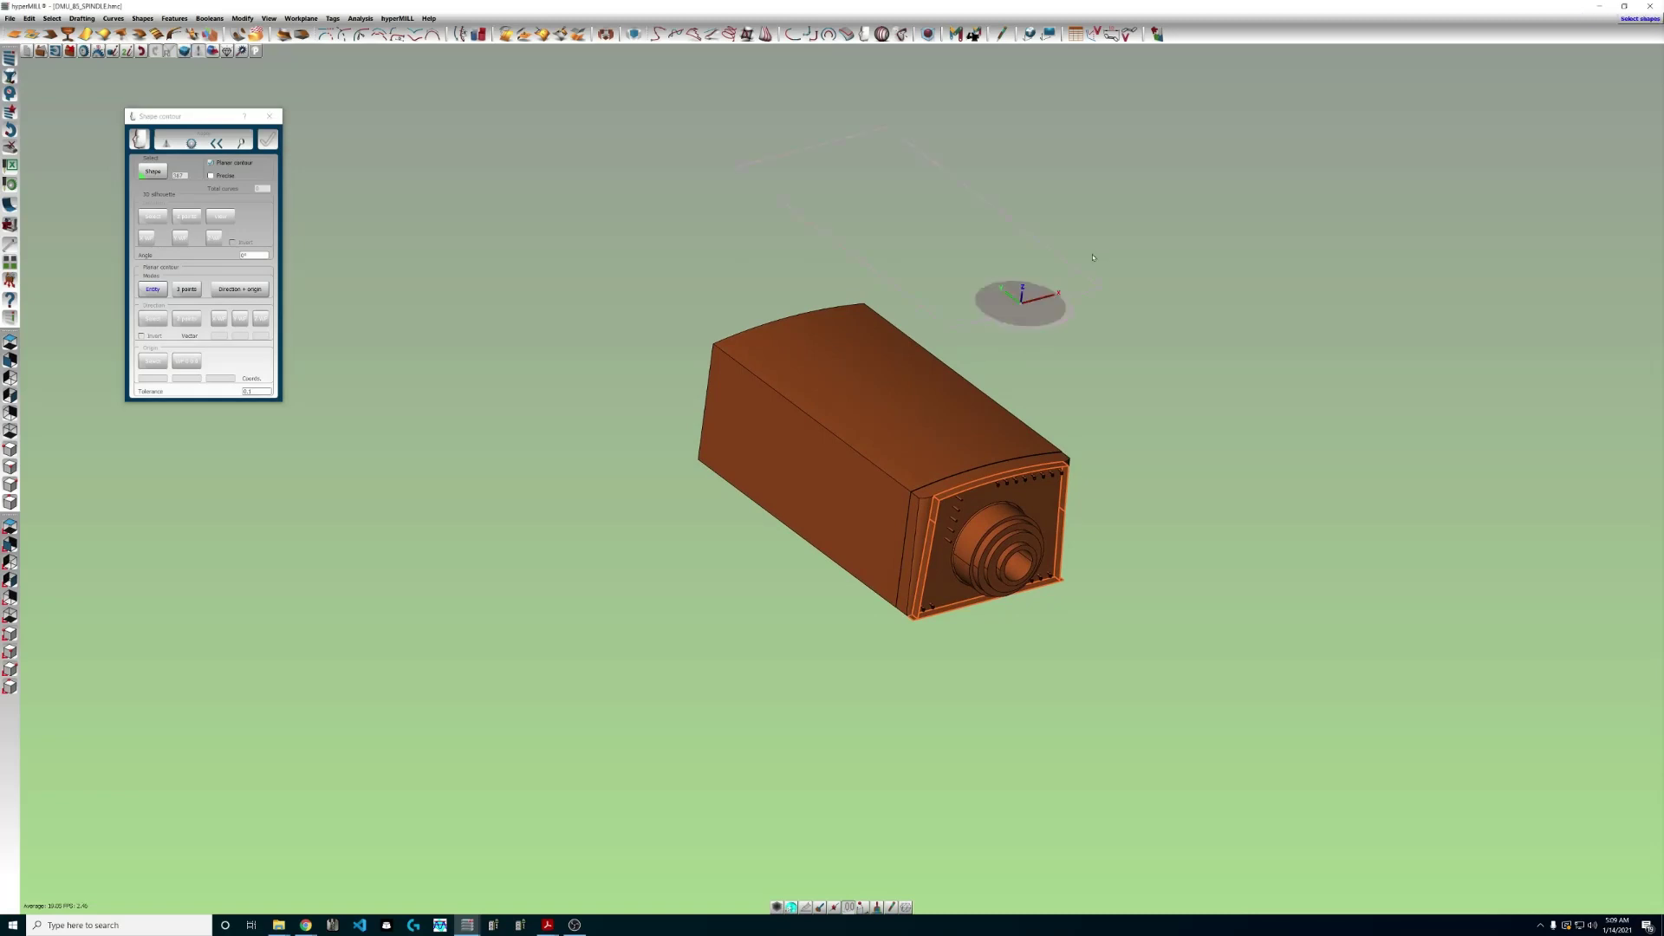
click(268, 138)
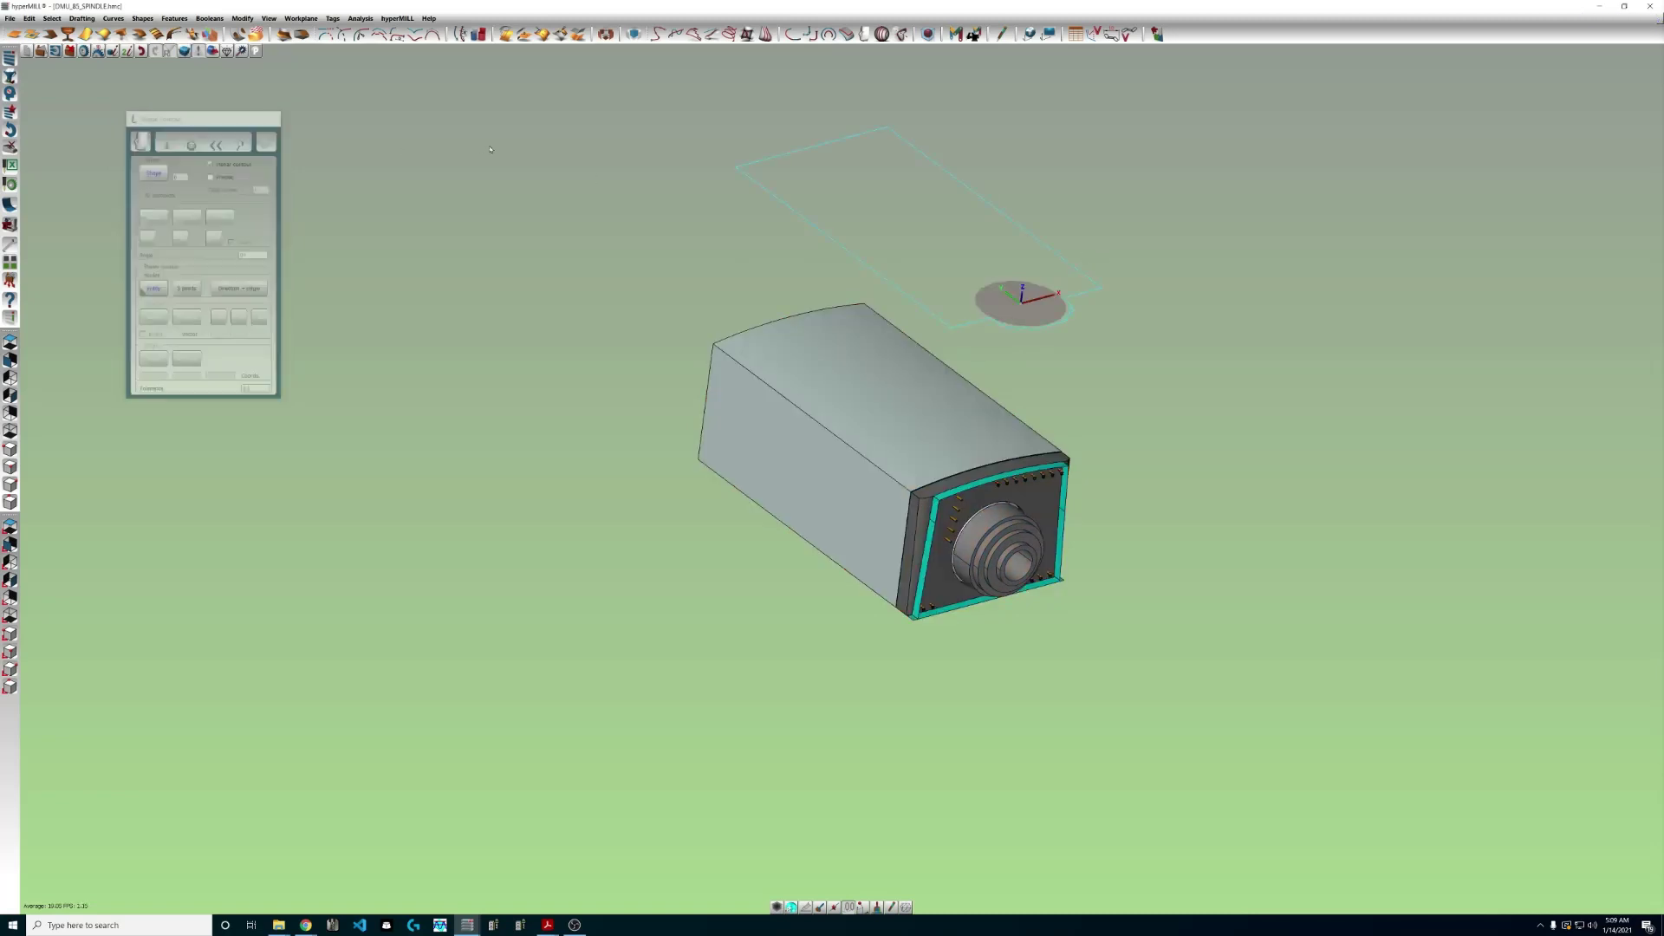
Delete all spindle head shapes, keeping only the projected contour.
drag(646, 301, 1131, 628)
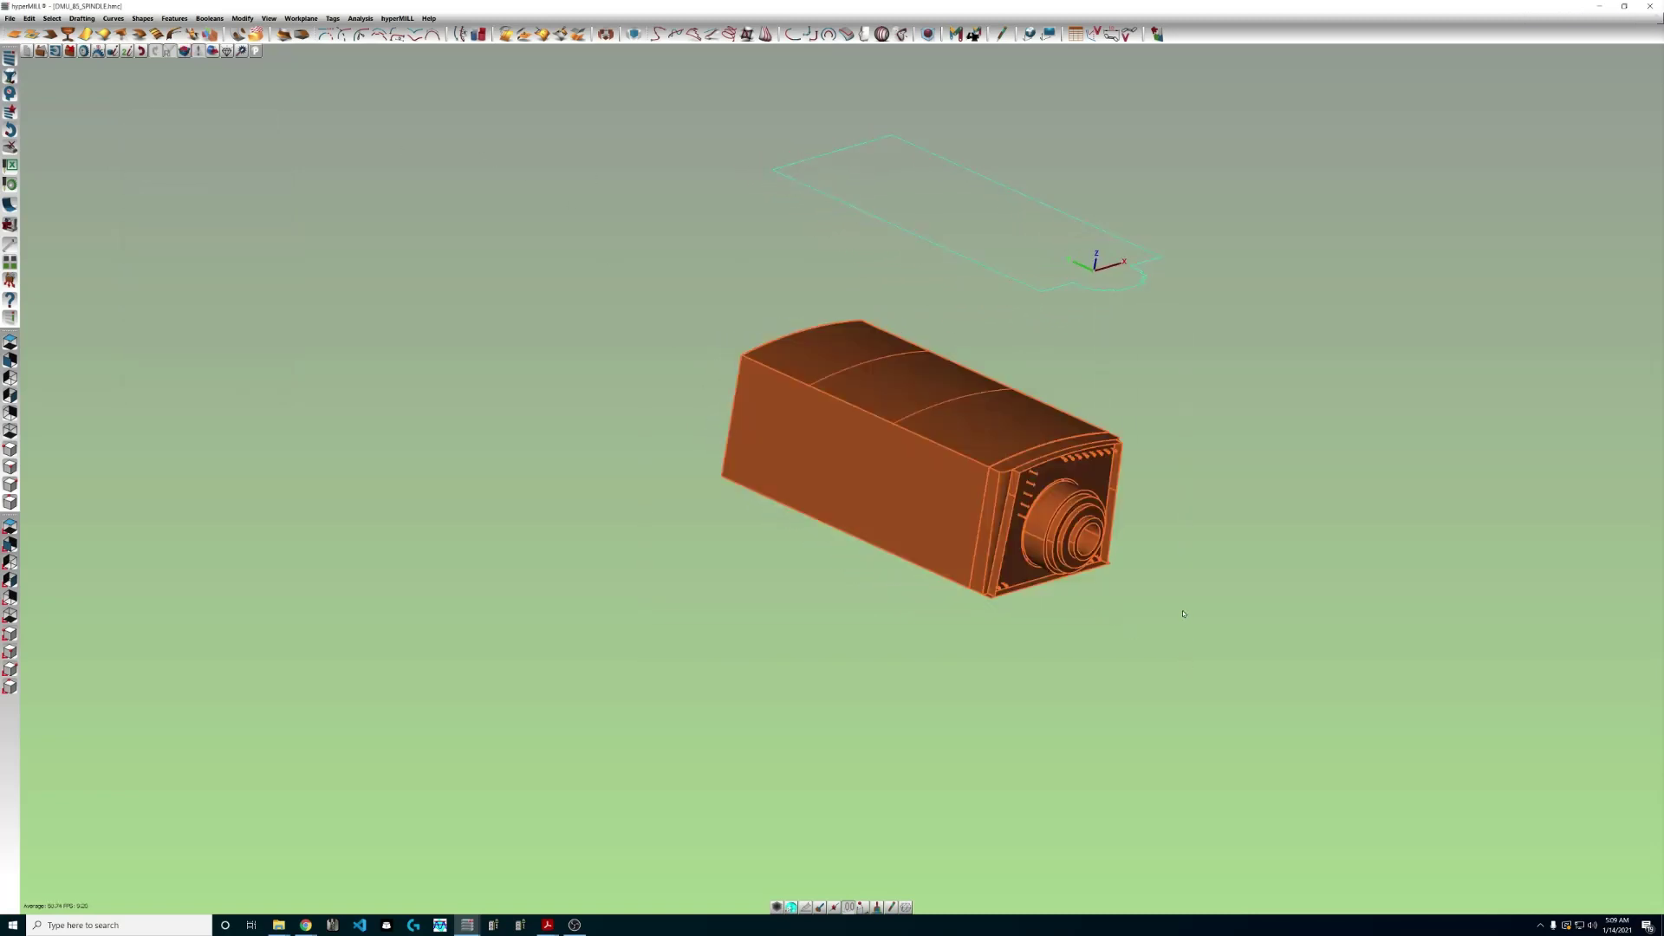
key(Delete)
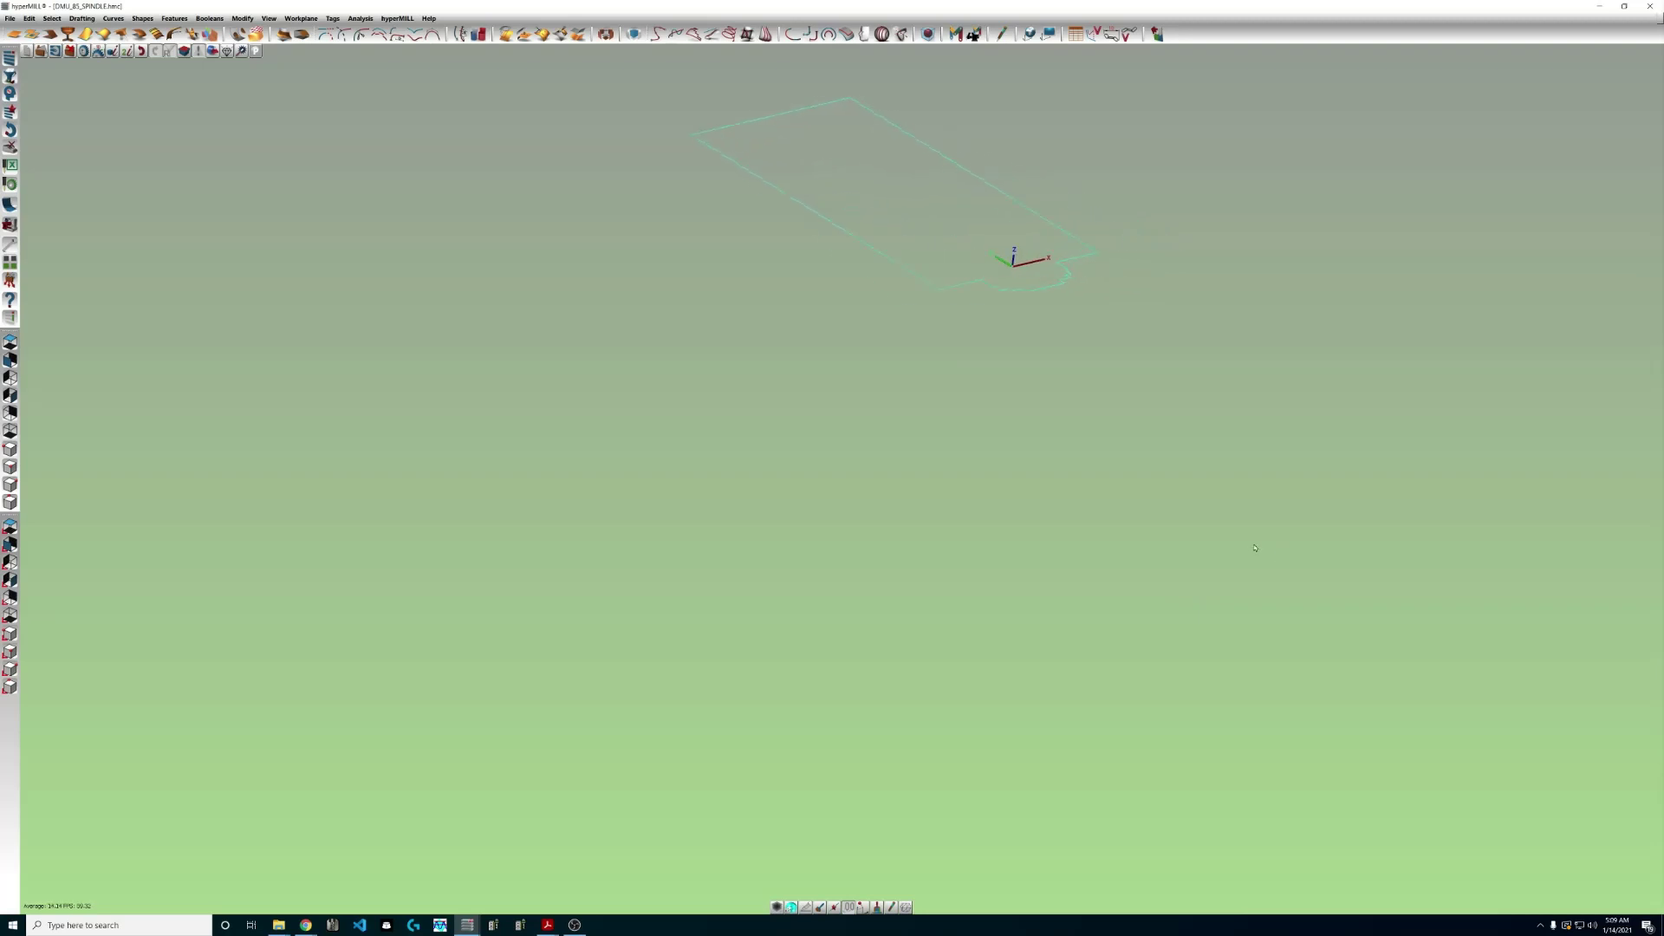
scroll(1039, 506, down, 3)
scroll(885, 409, up, 2)
Sketch a vertical centre line from the workplane origin and extend it past the contour's upper and lower ends.
key(s)
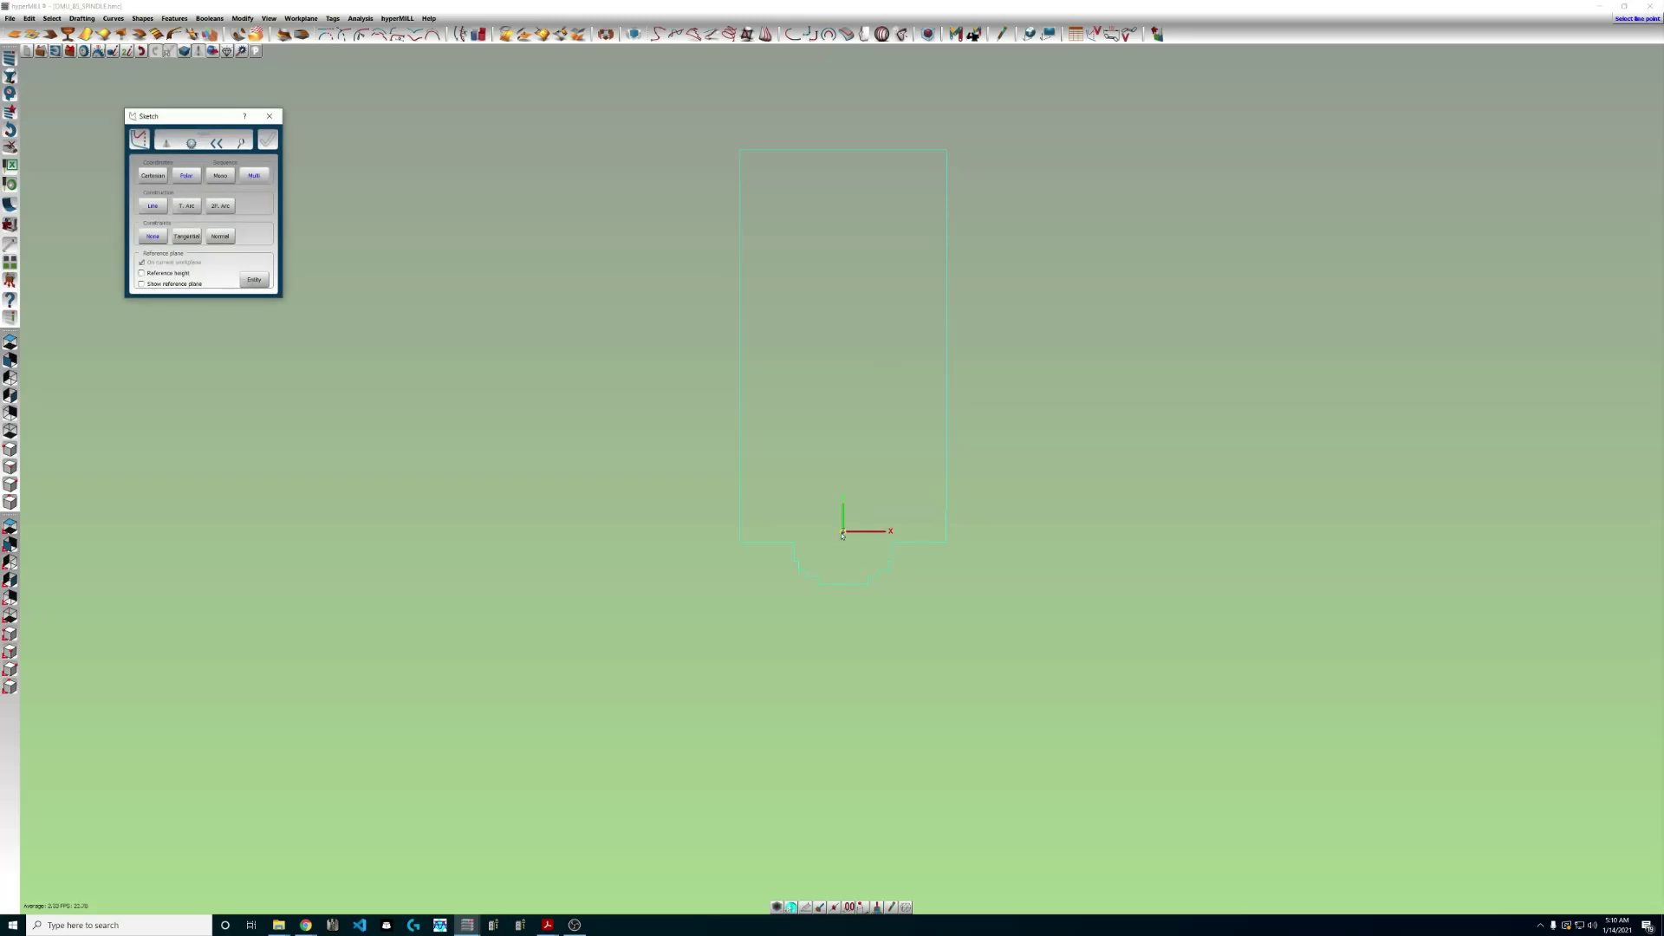
click(842, 532)
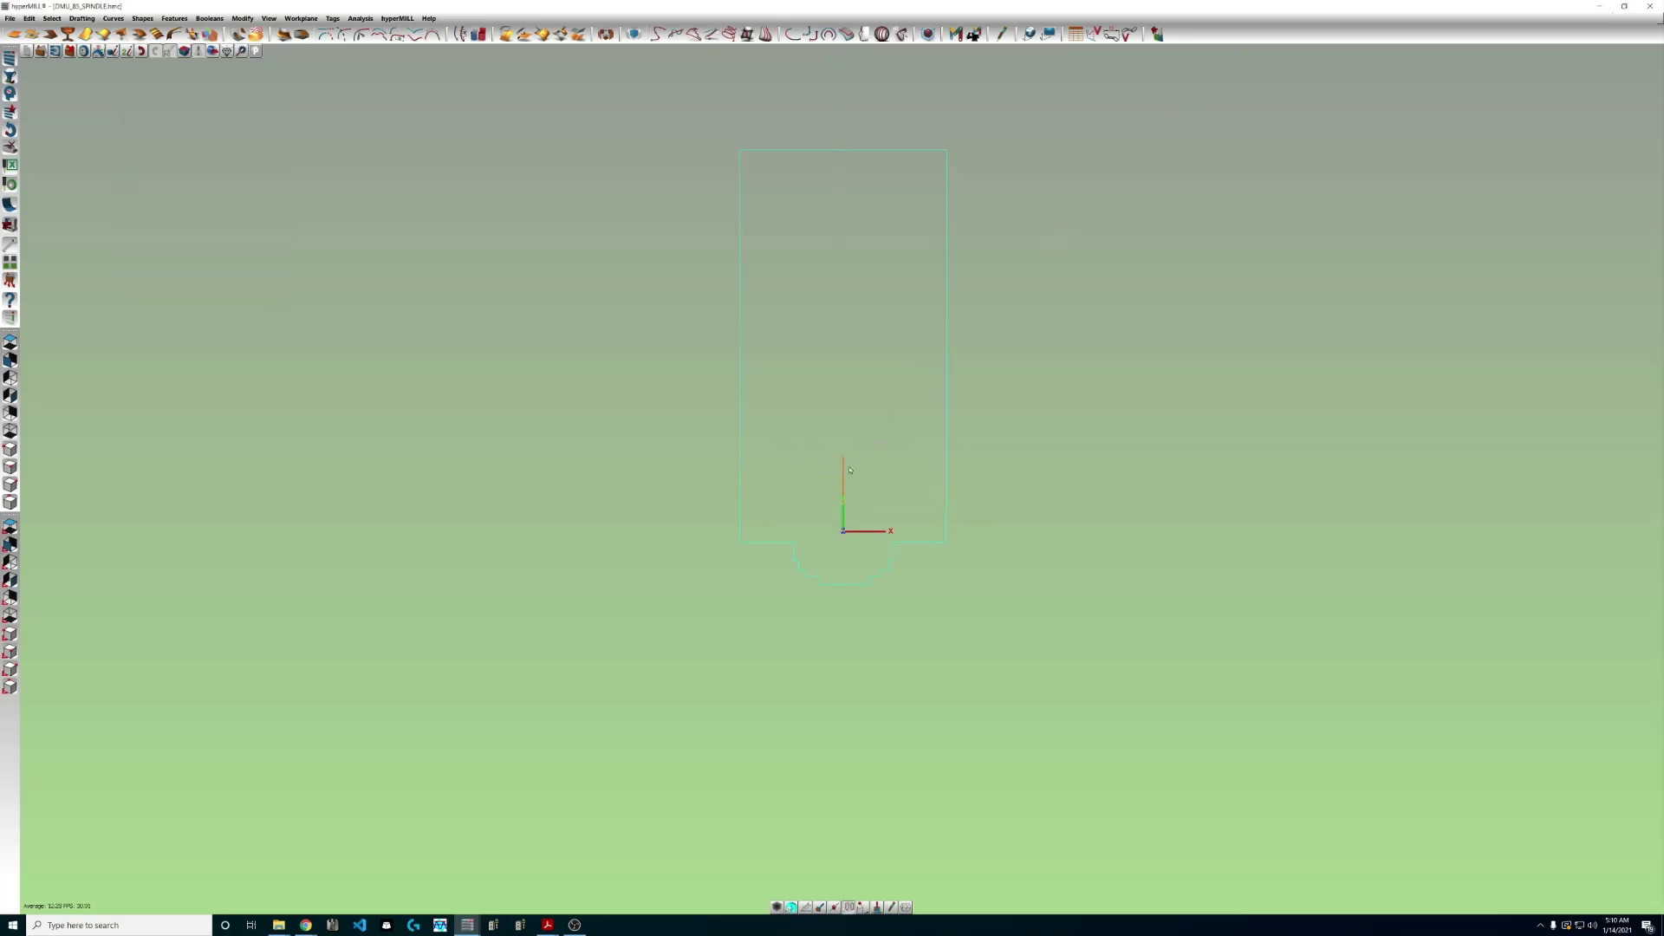
drag(843, 459, 843, 120)
drag(844, 530, 943, 613)
Trim the spindle contour at the centre line and keep only the half on the positive X side.
click(344, 35)
click(845, 133)
click(821, 153)
middle_drag(849, 619, 998, 597)
key(Escape)
key(Escape)
click(344, 35)
scroll(960, 601, up, 3)
click(930, 571)
middle_drag(1055, 584, 1071, 601)
Show the hyperMILL tool list and delete the existing drill tool from it.
key(t)
drag(0, 101, 69, 104)
scroll(423, 476, down, 1)
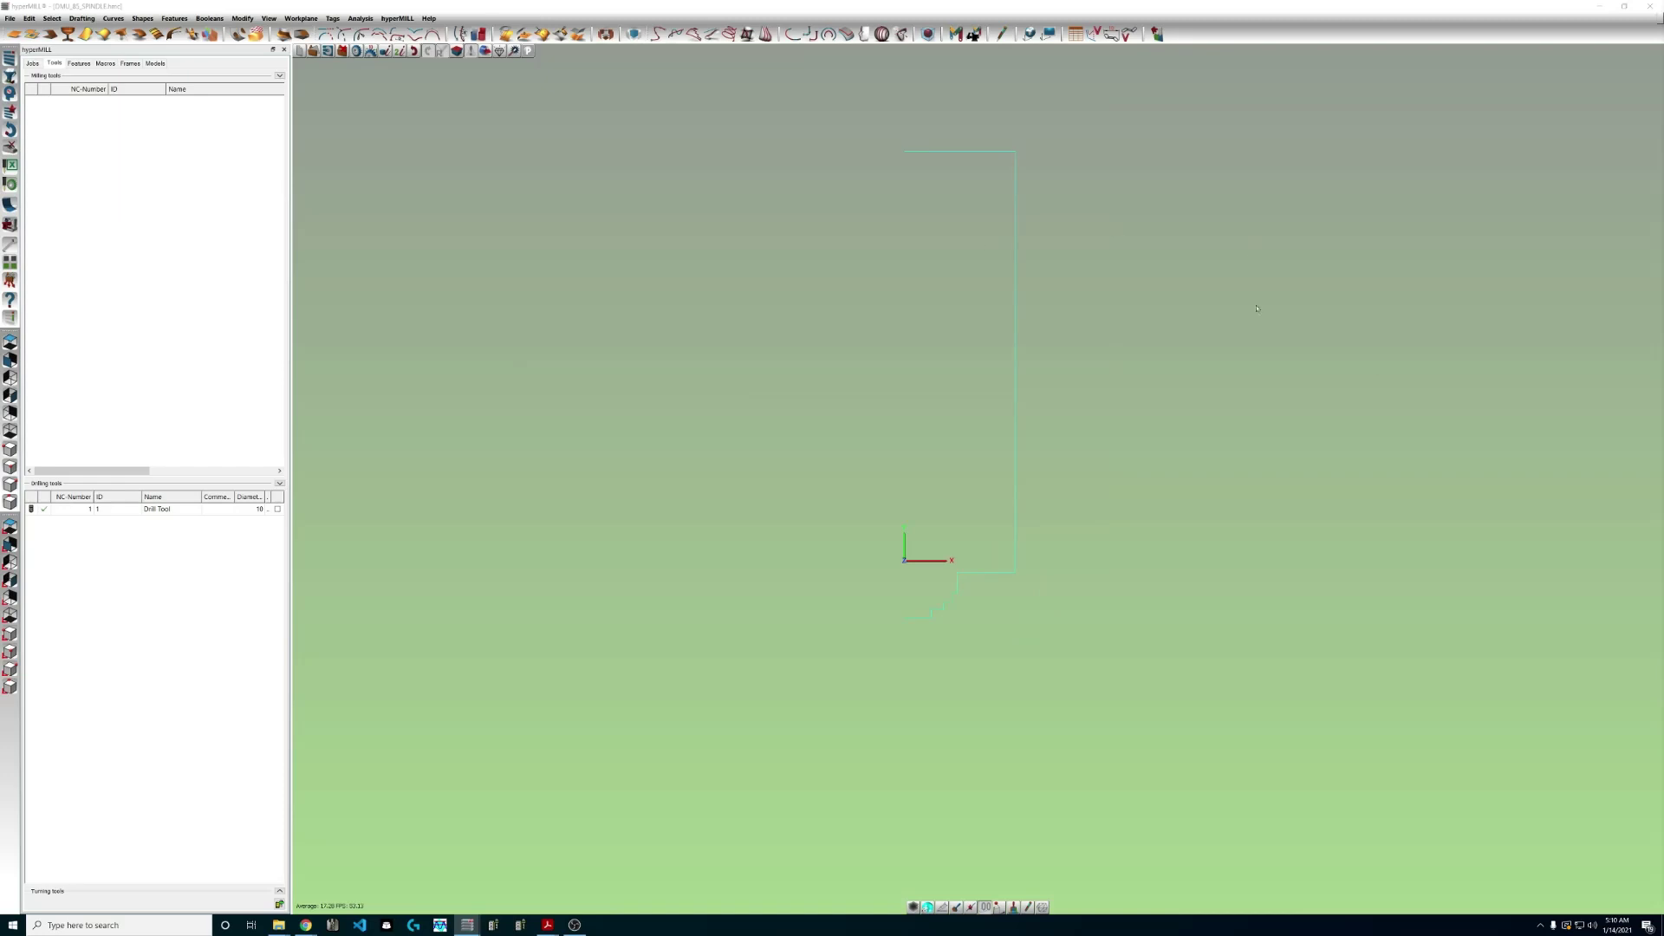
scroll(1361, 333, up, 1)
click(129, 511)
key(Delete)
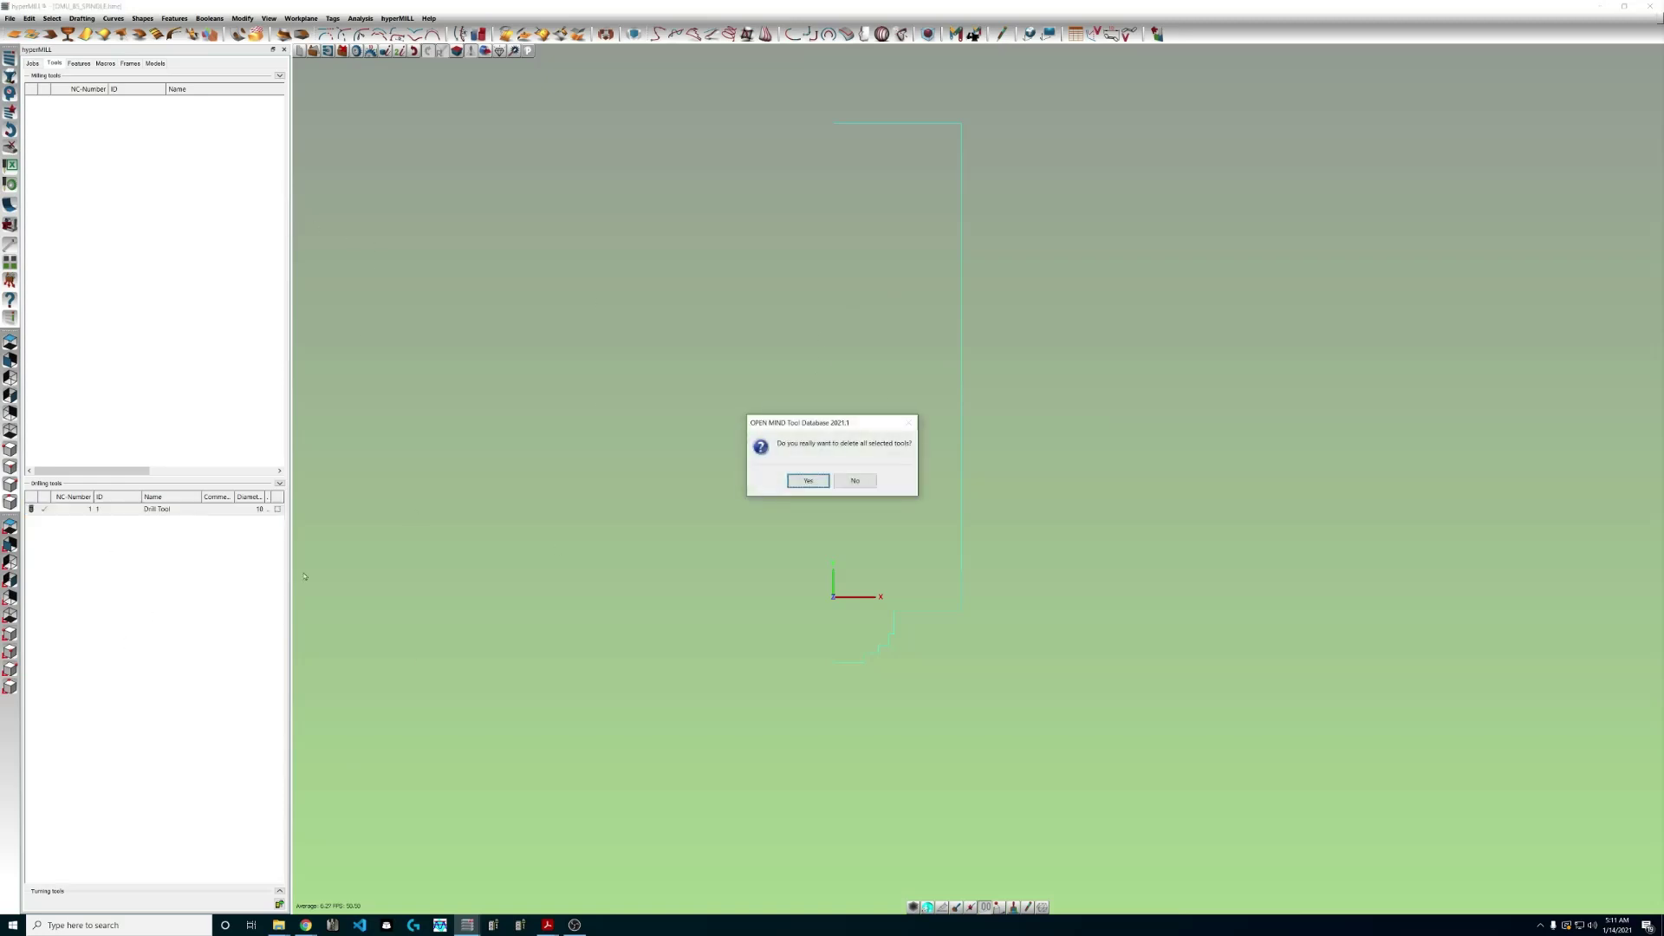
click(808, 480)
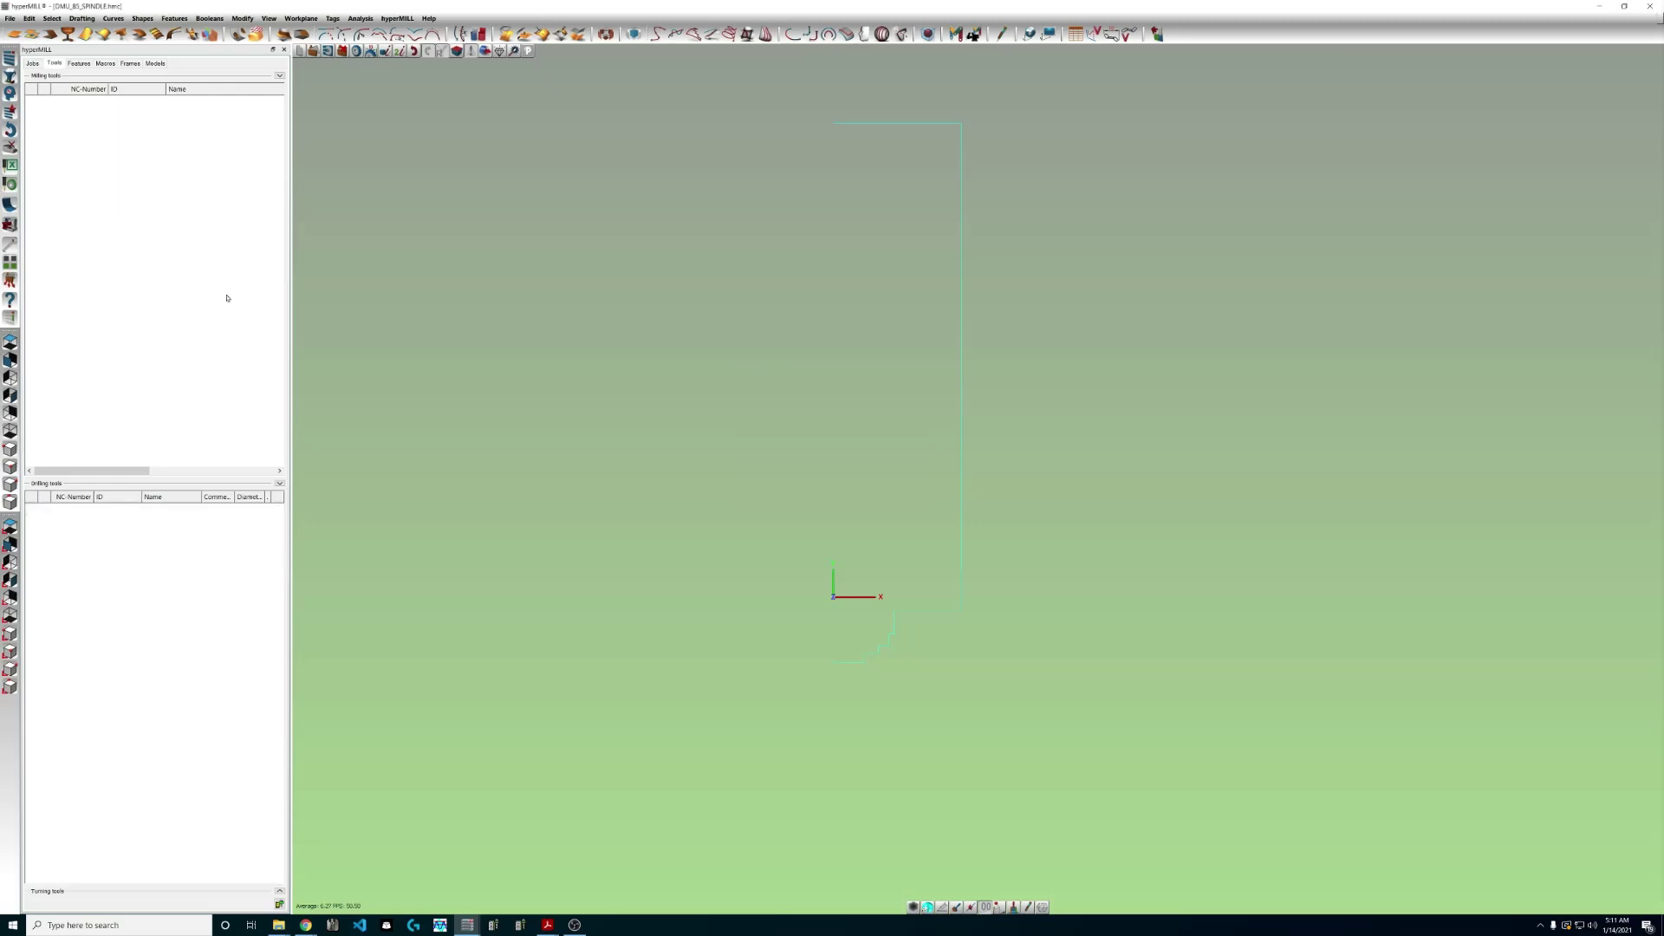
Create a new end mill in the milling tool list.
right_click(182, 210)
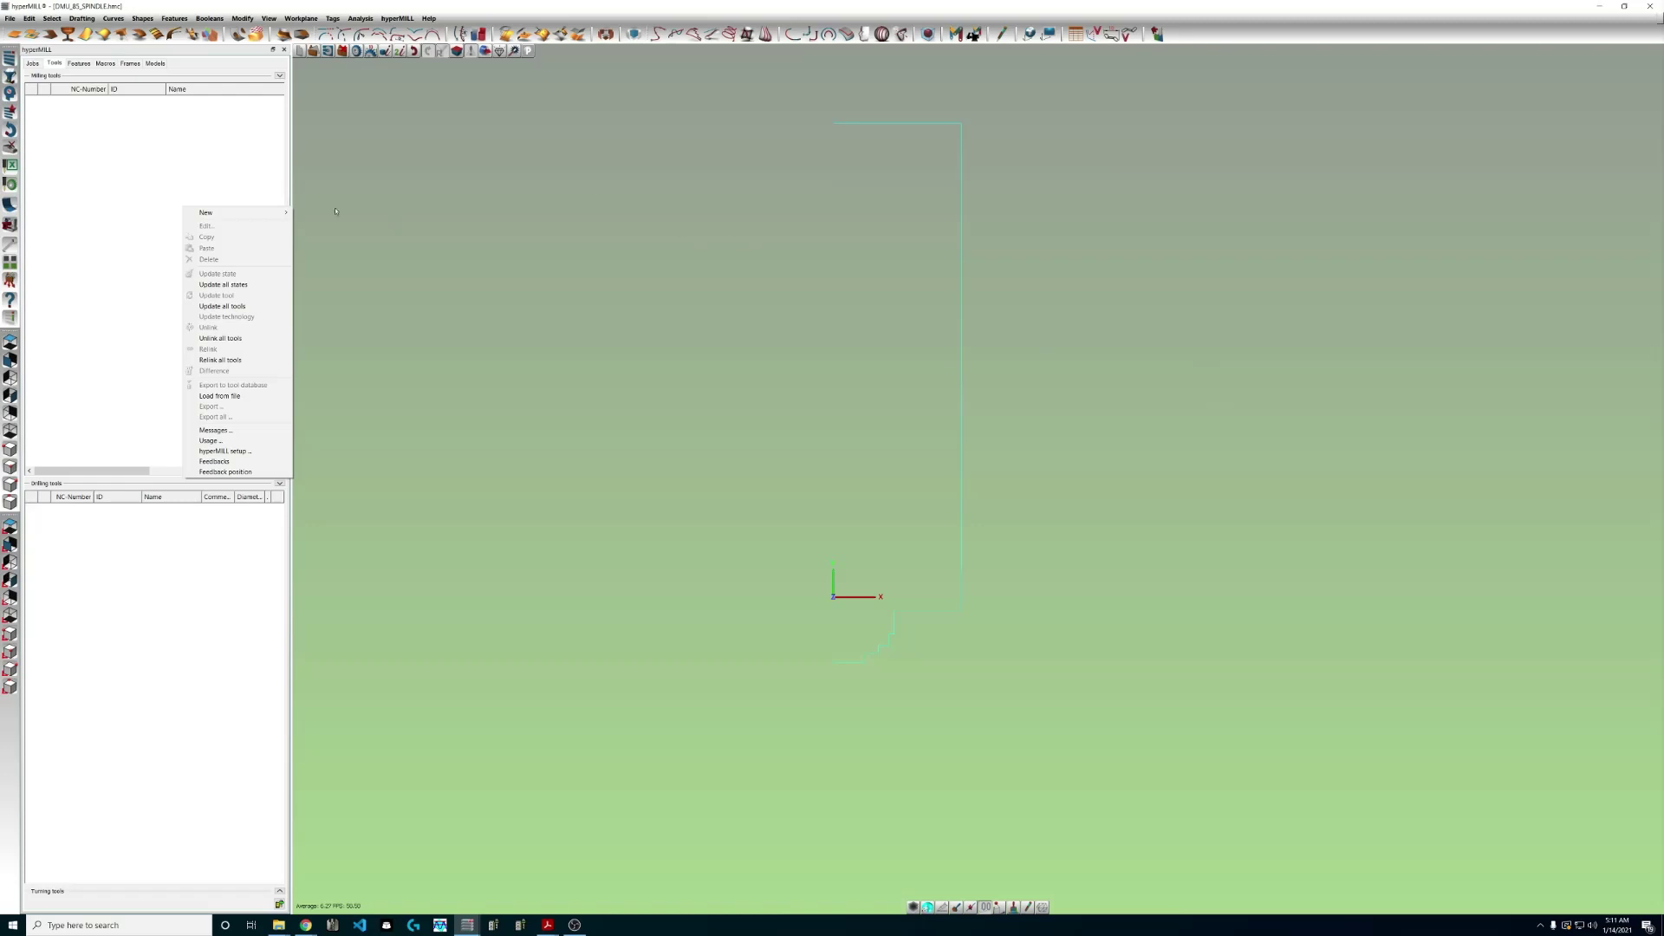
mouse_move(254, 215)
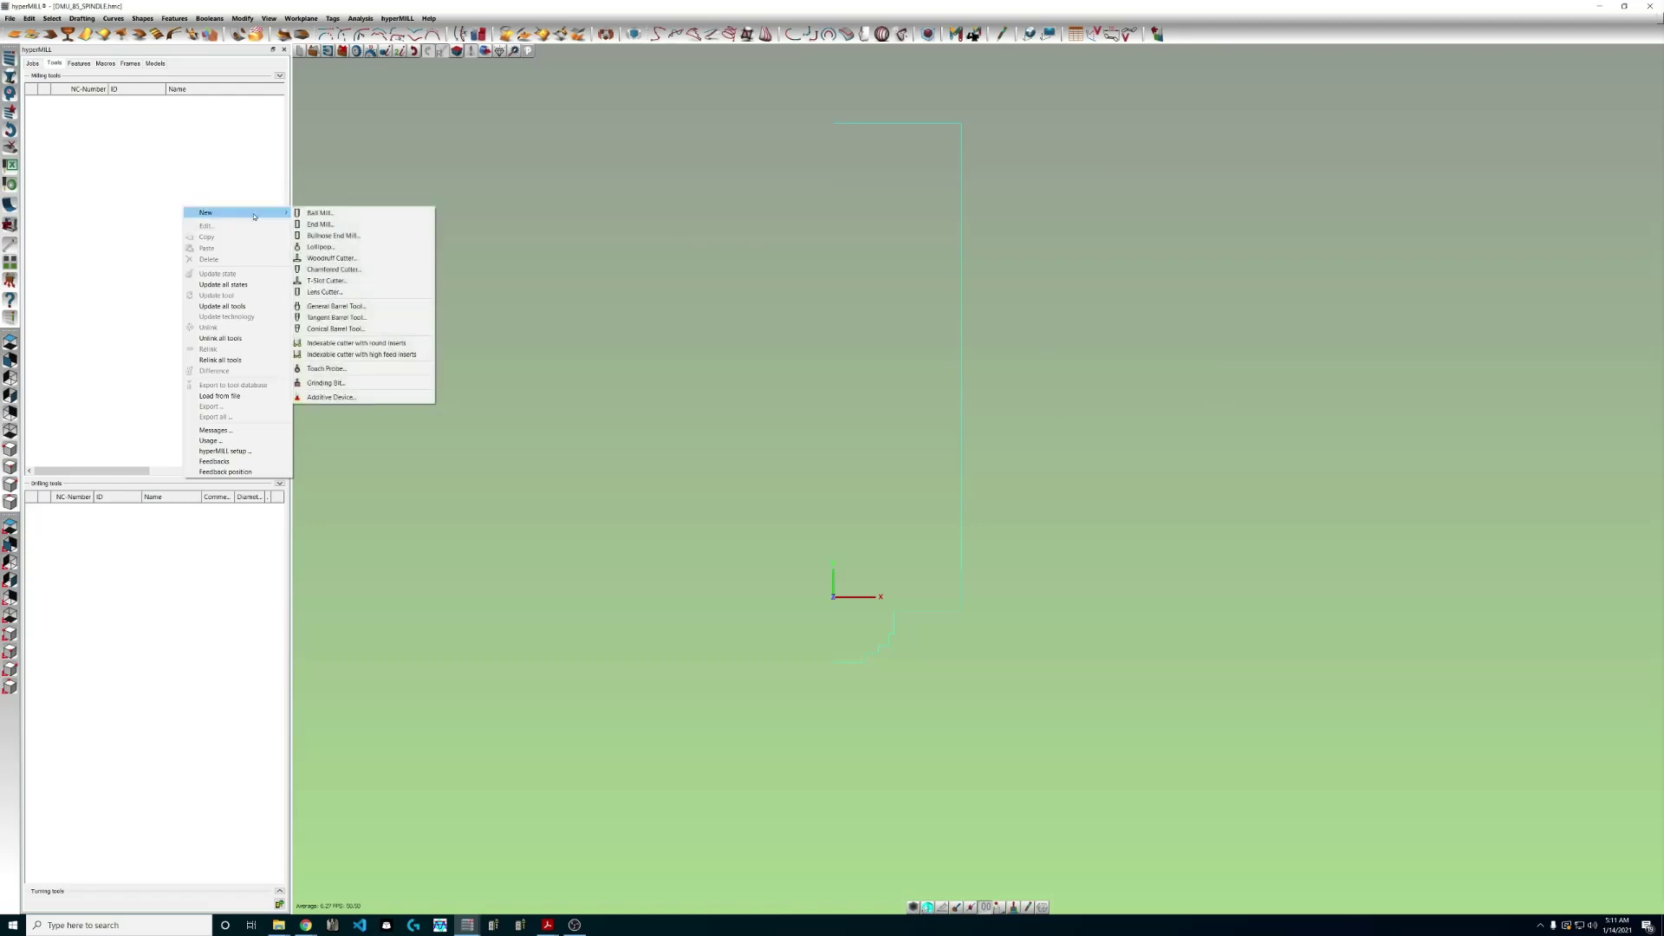
click(361, 204)
right_click(271, 209)
mouse_move(316, 215)
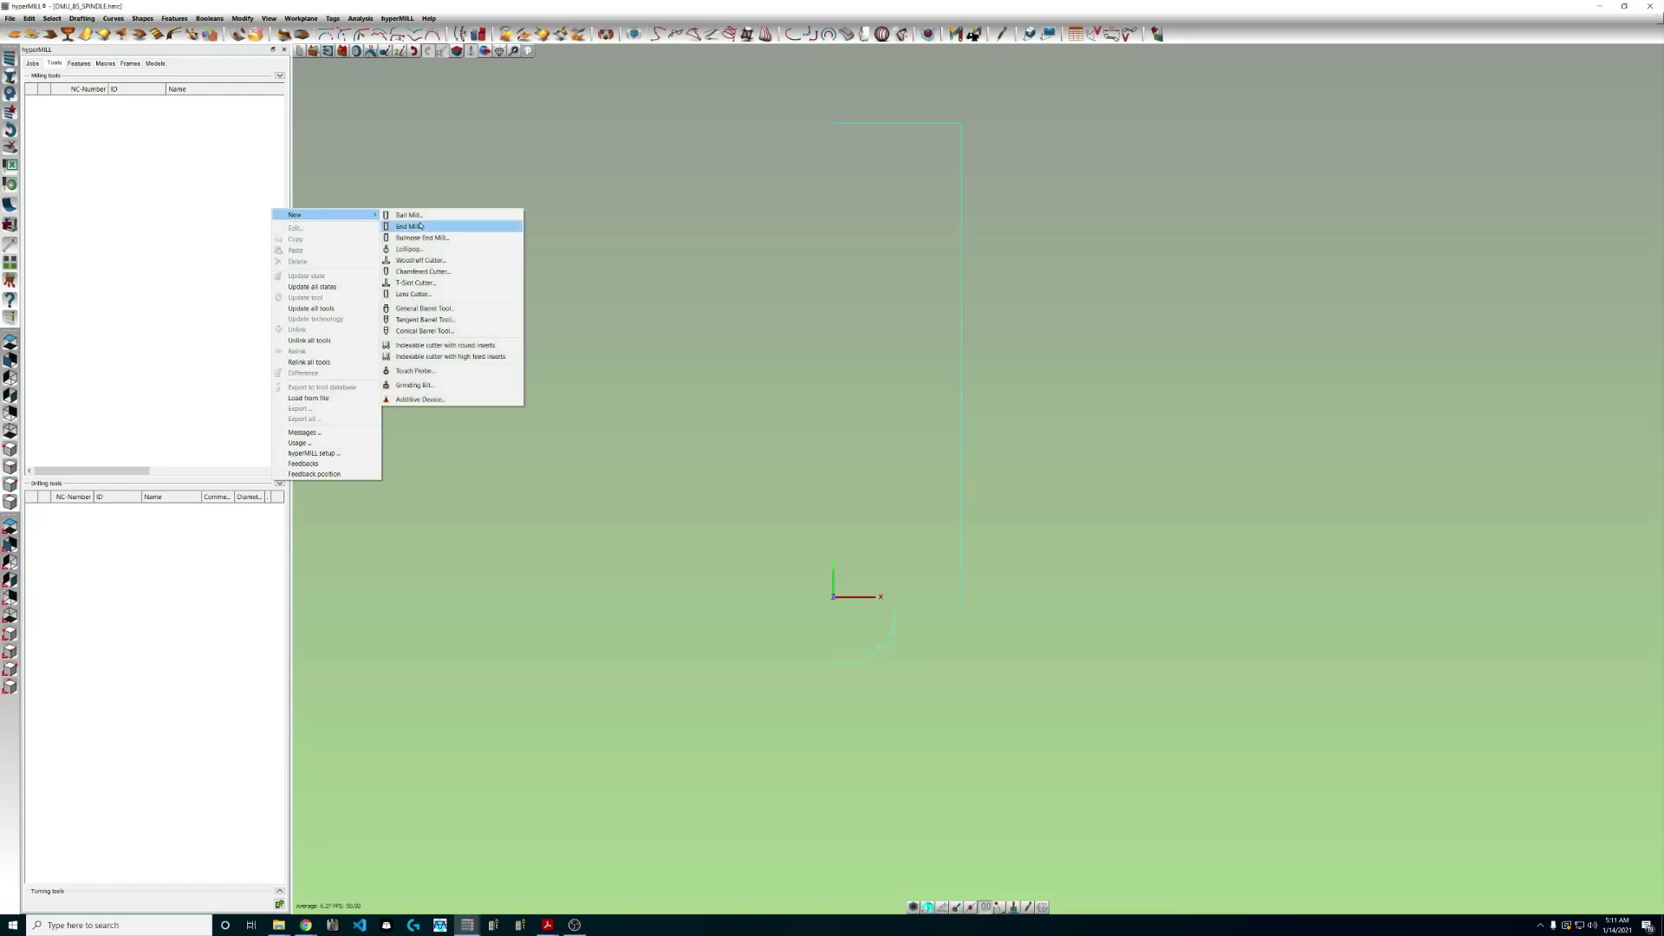
click(421, 227)
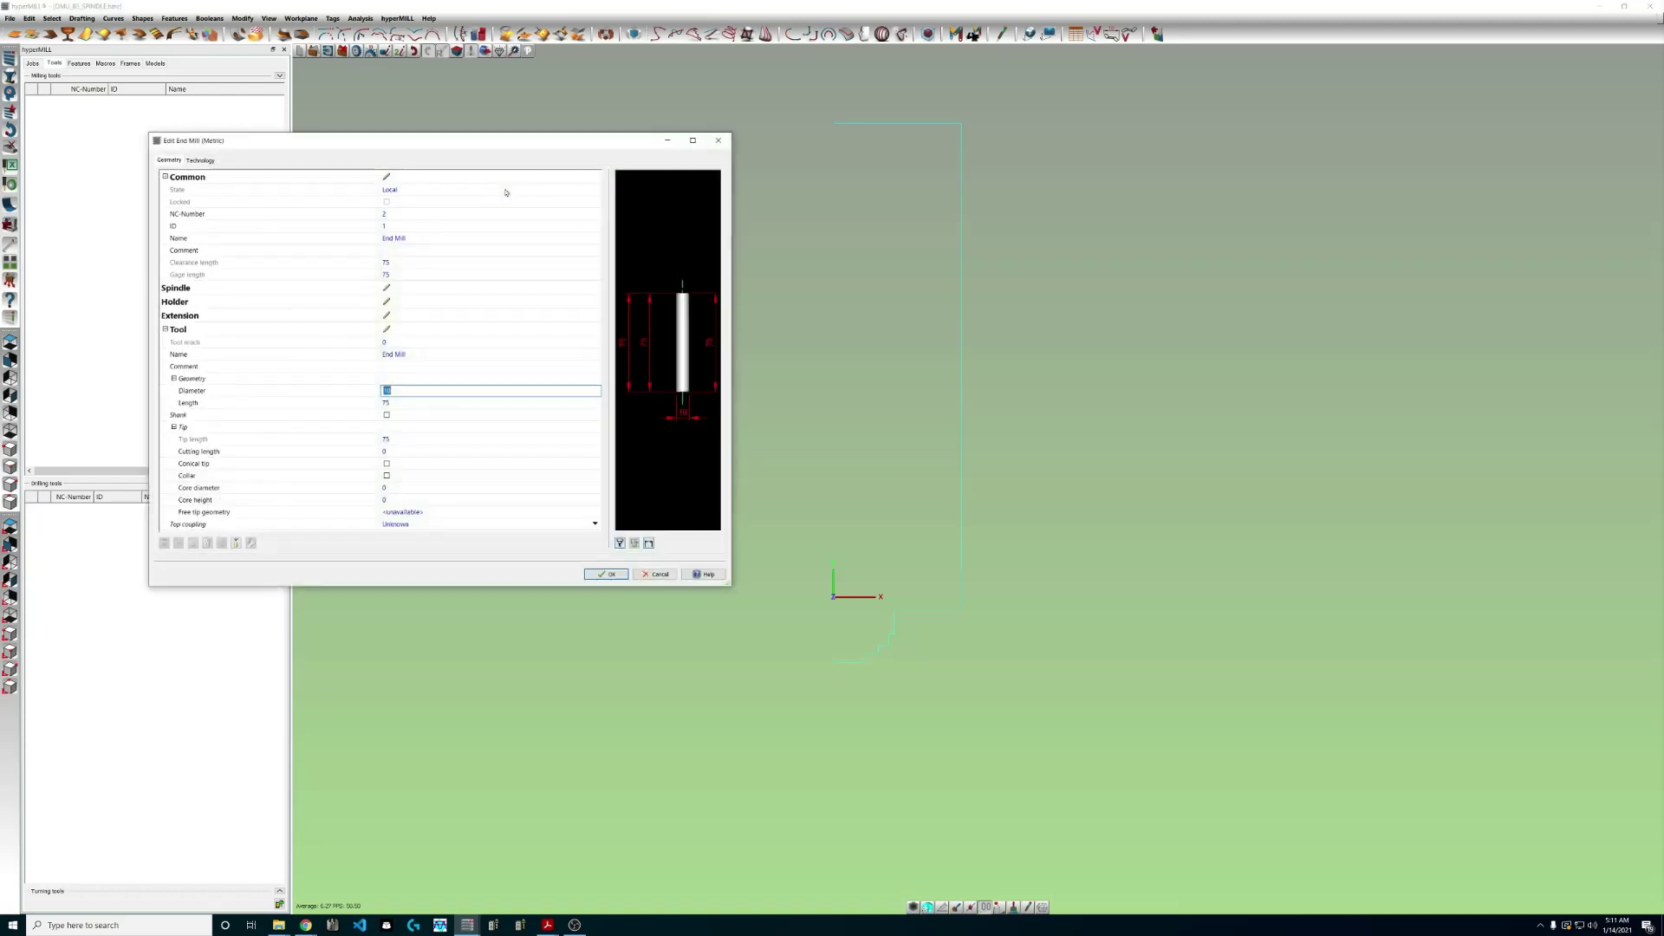
Define the end mill's spindle geometry from CAD by selecting the complete half contour.
click(386, 291)
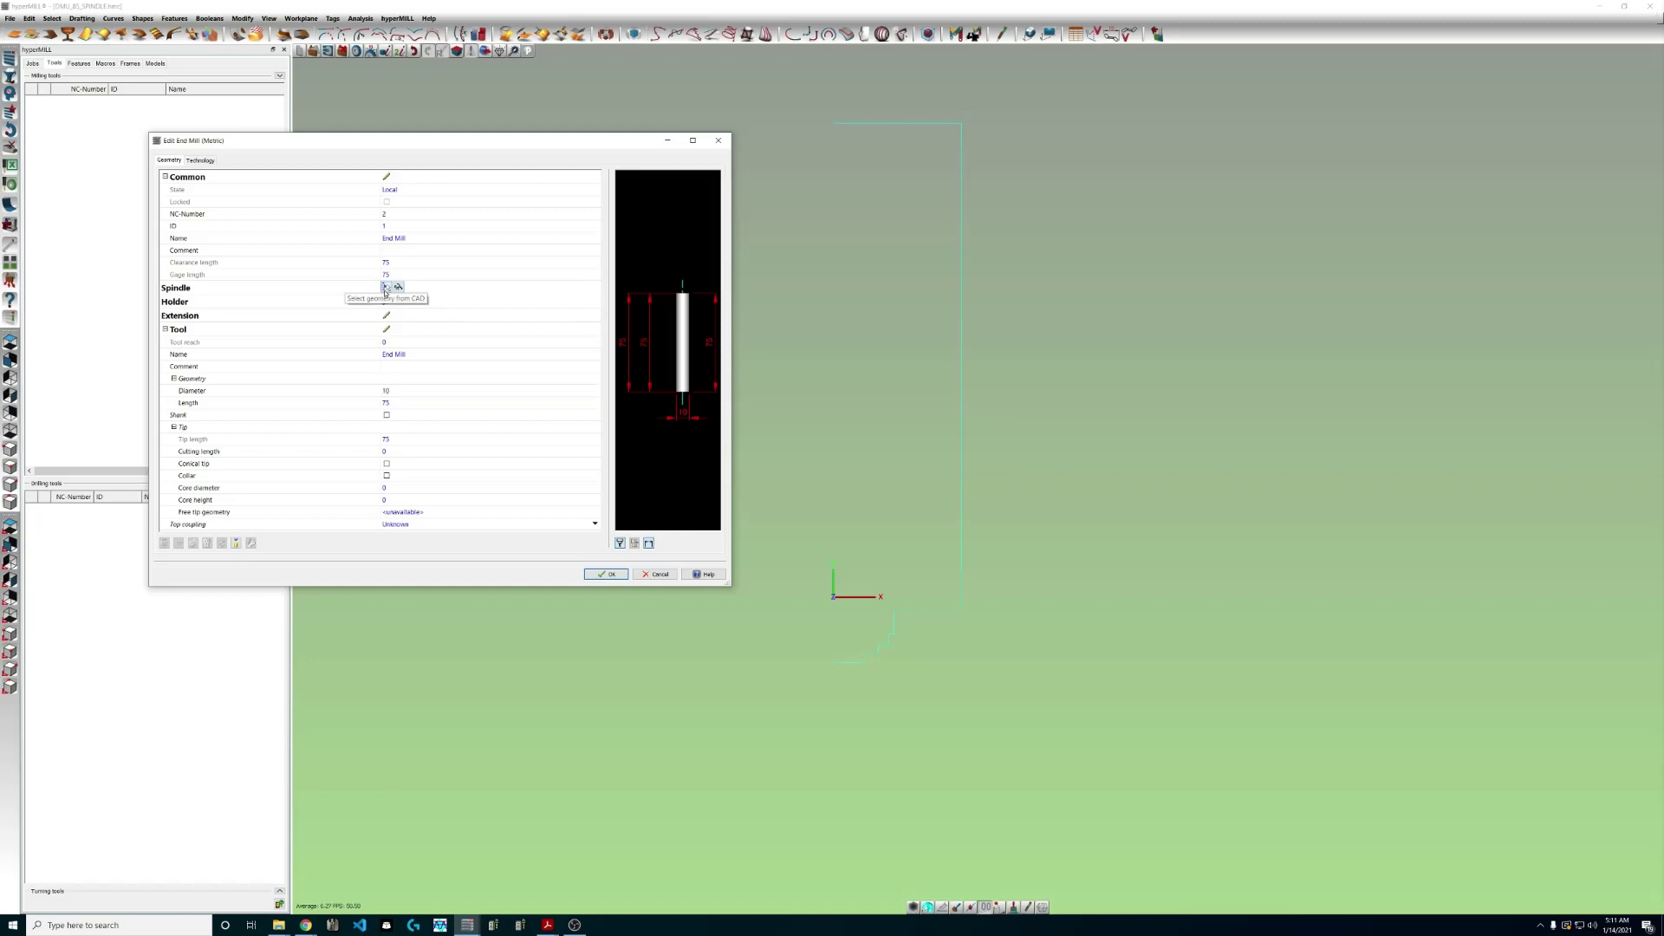
click(385, 290)
drag(739, 110, 1169, 898)
key(Return)
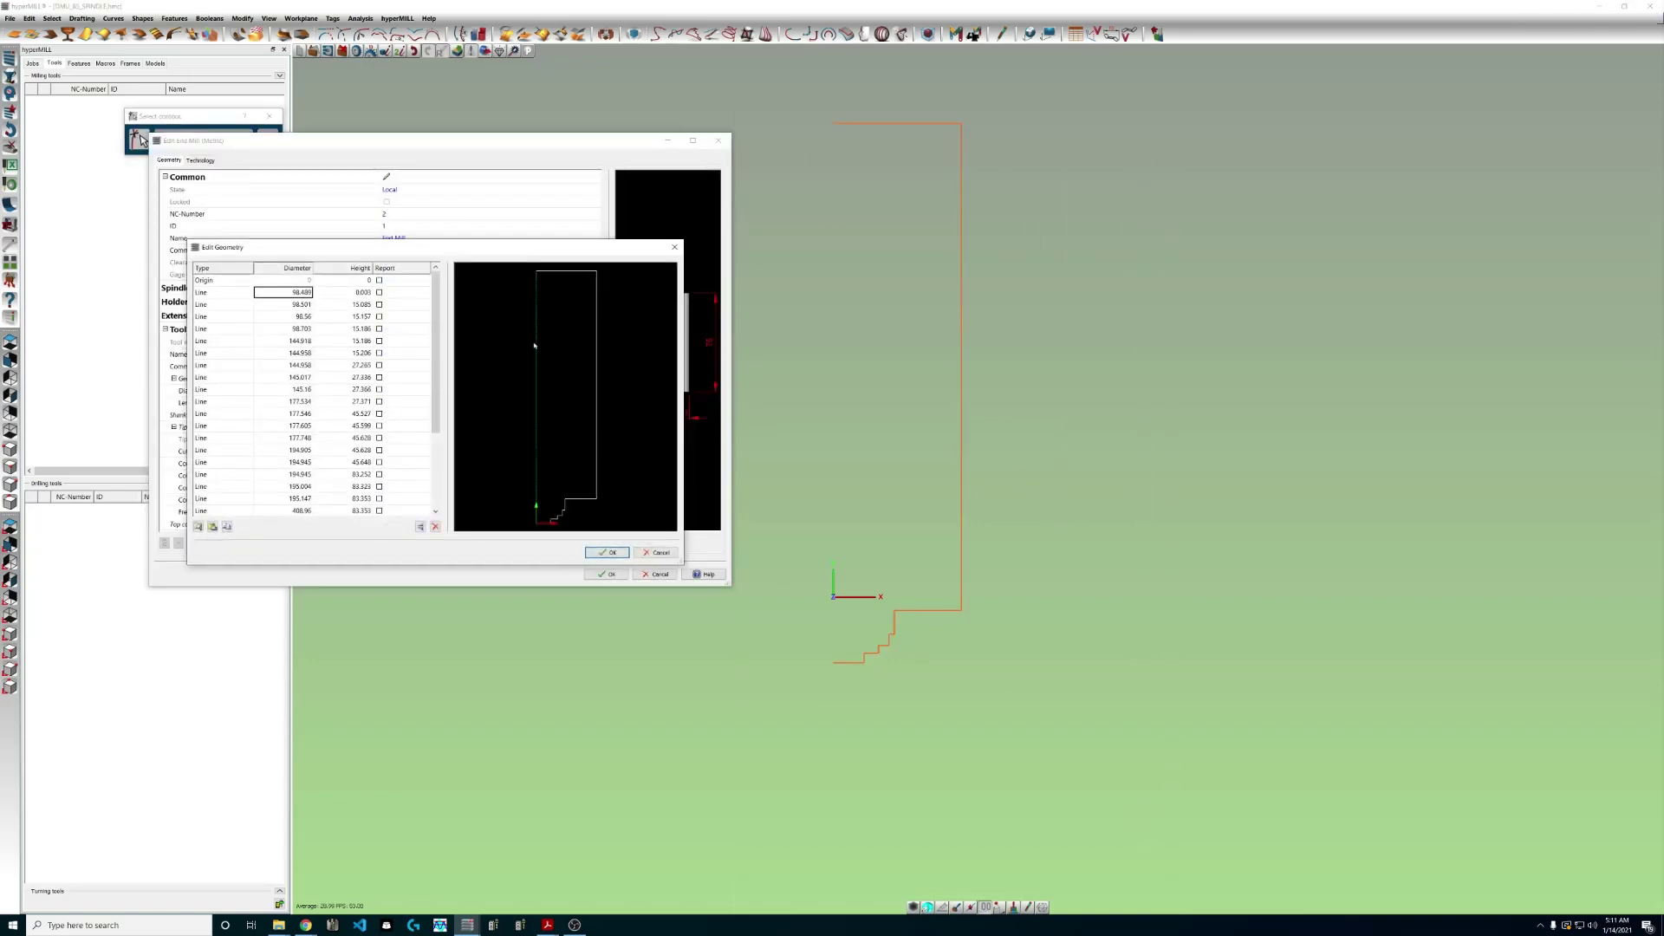
Check the spindle profile's reversed direction, restore the original direction, and accept the spindle geometry and the end mill.
click(420, 527)
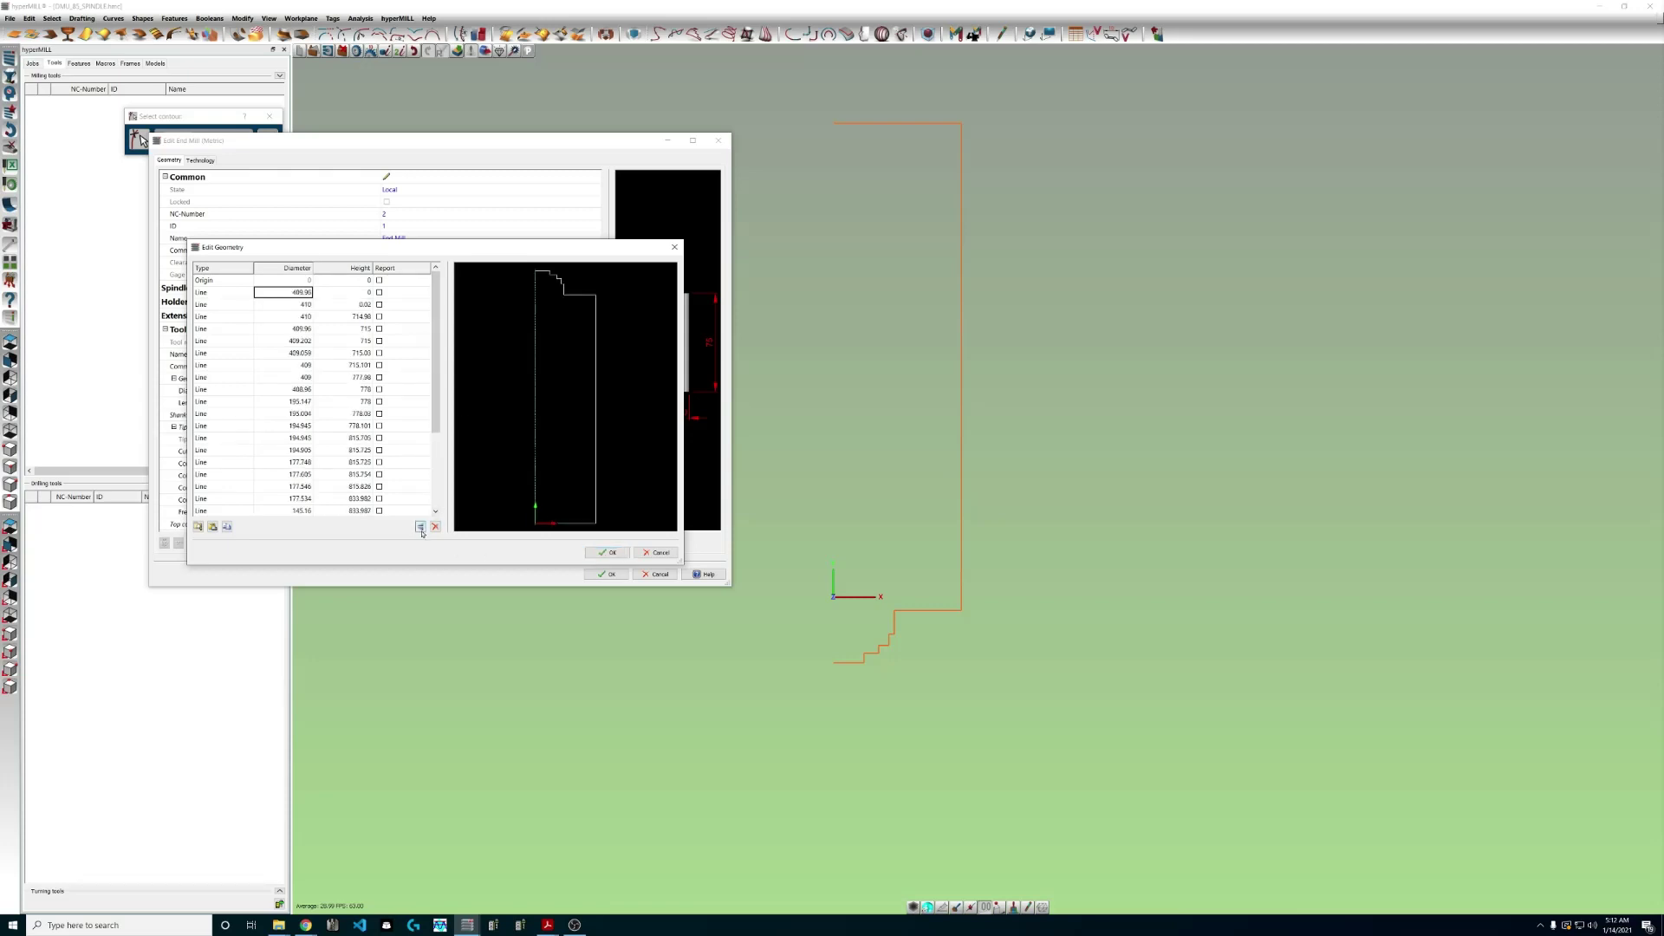
click(420, 527)
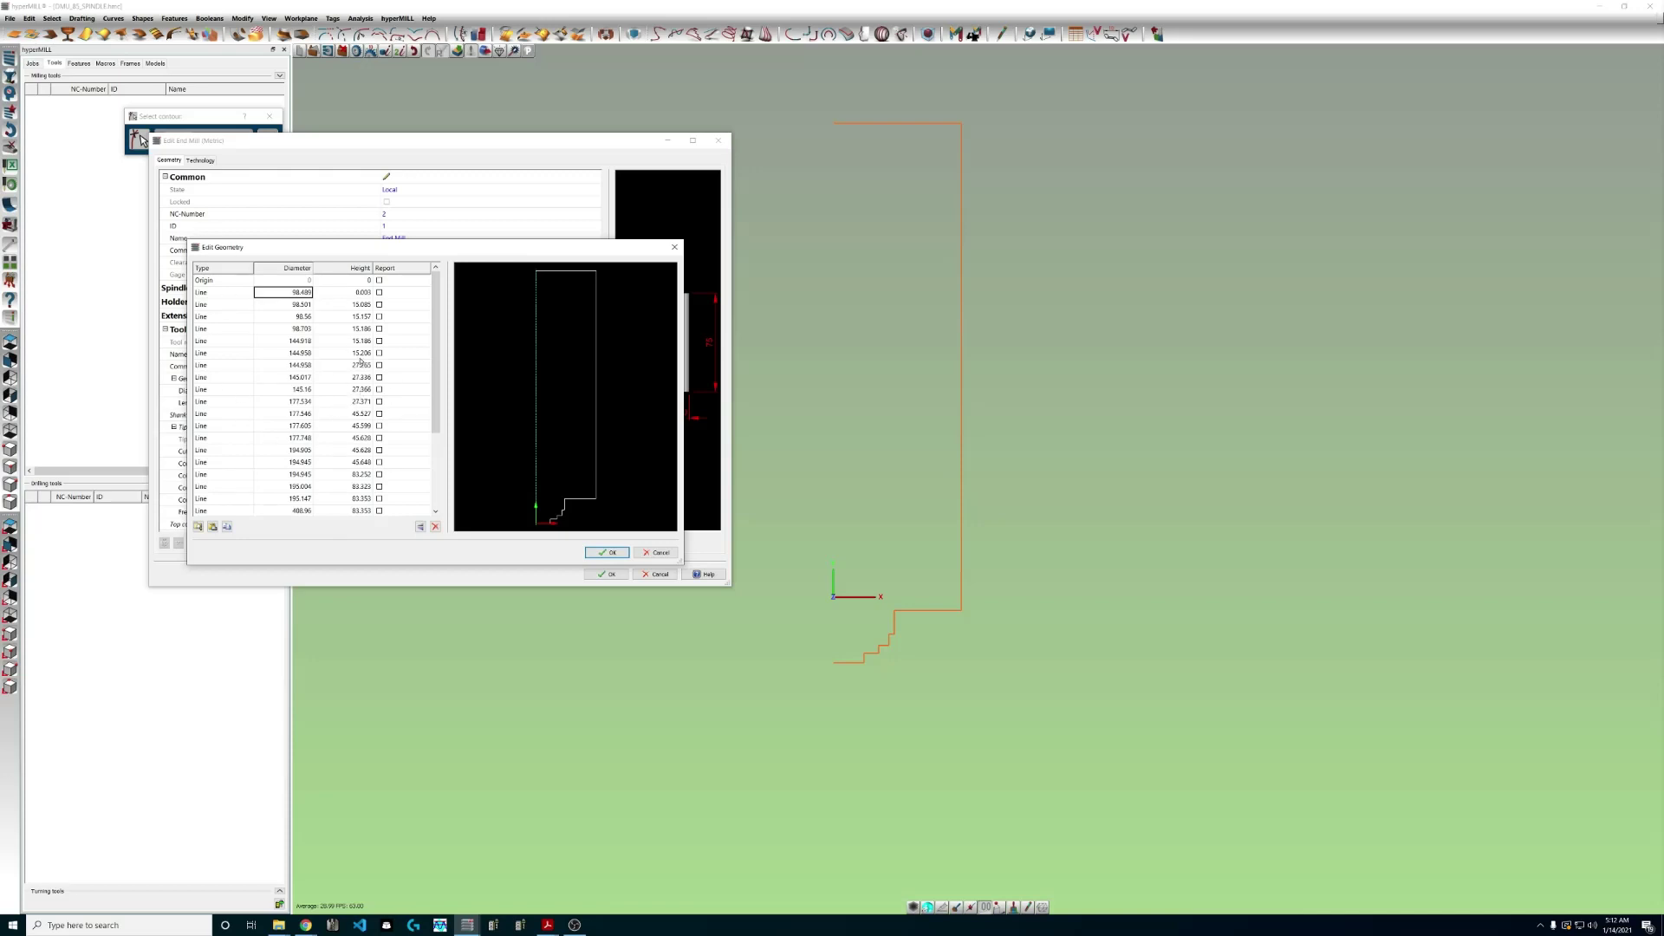
scroll(308, 302, down, 4)
scroll(310, 300, up, 4)
click(606, 552)
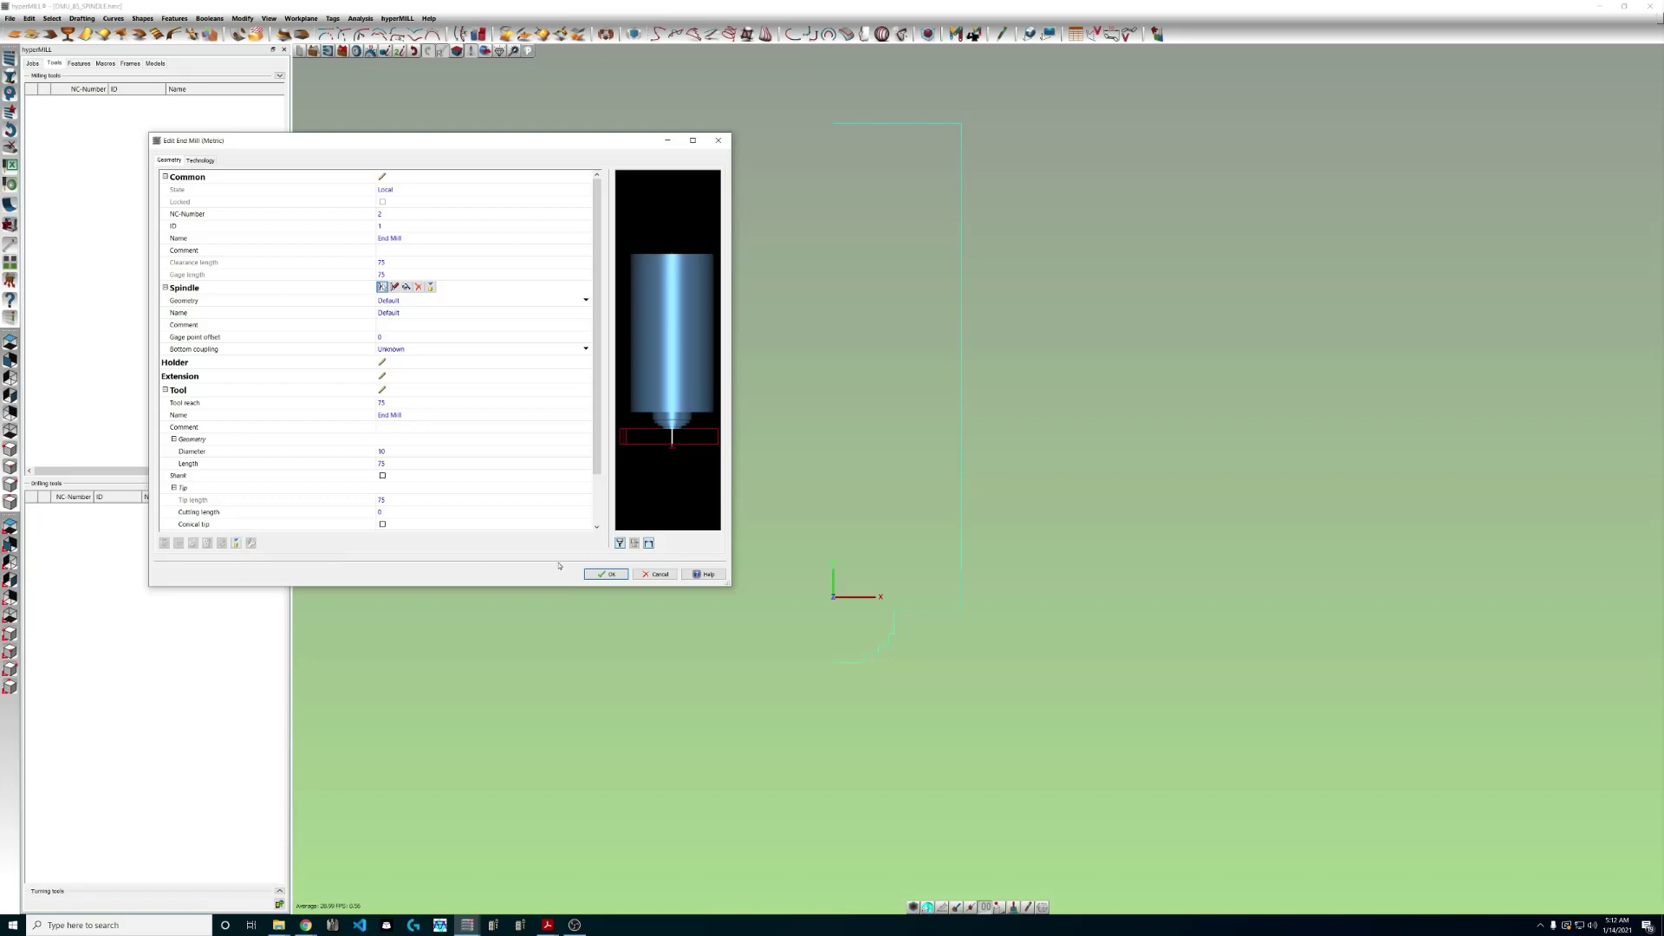
click(609, 574)
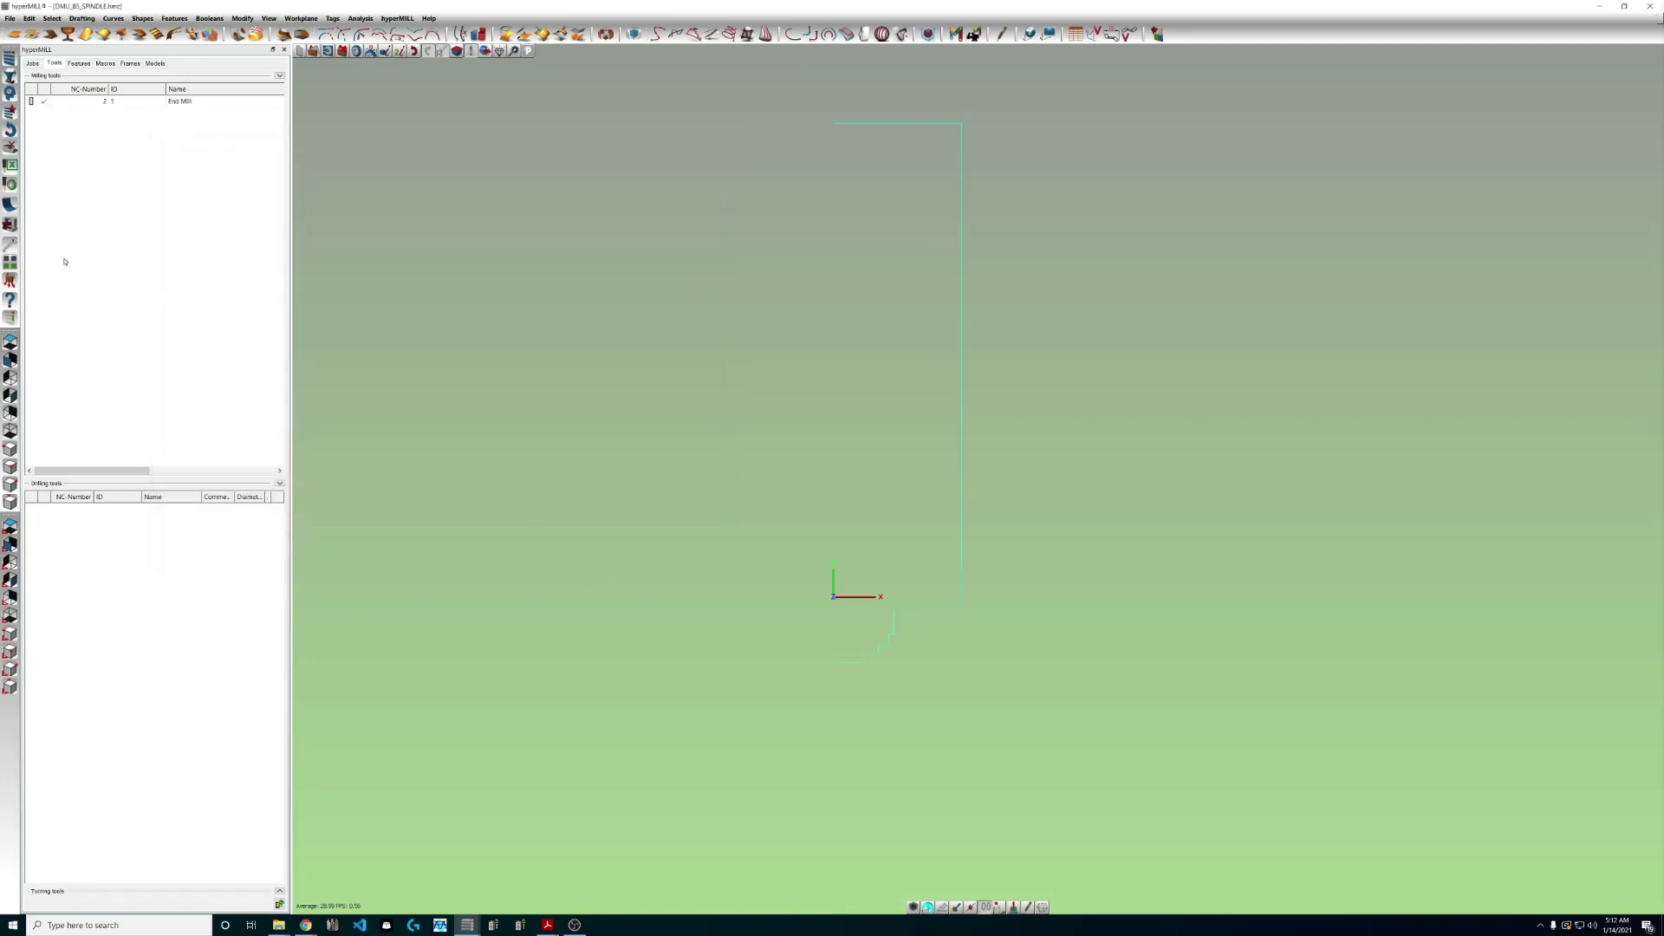
Check in the hyperMILL settings and the Settings Wizard which tool database the application project uses.
click(18, 253)
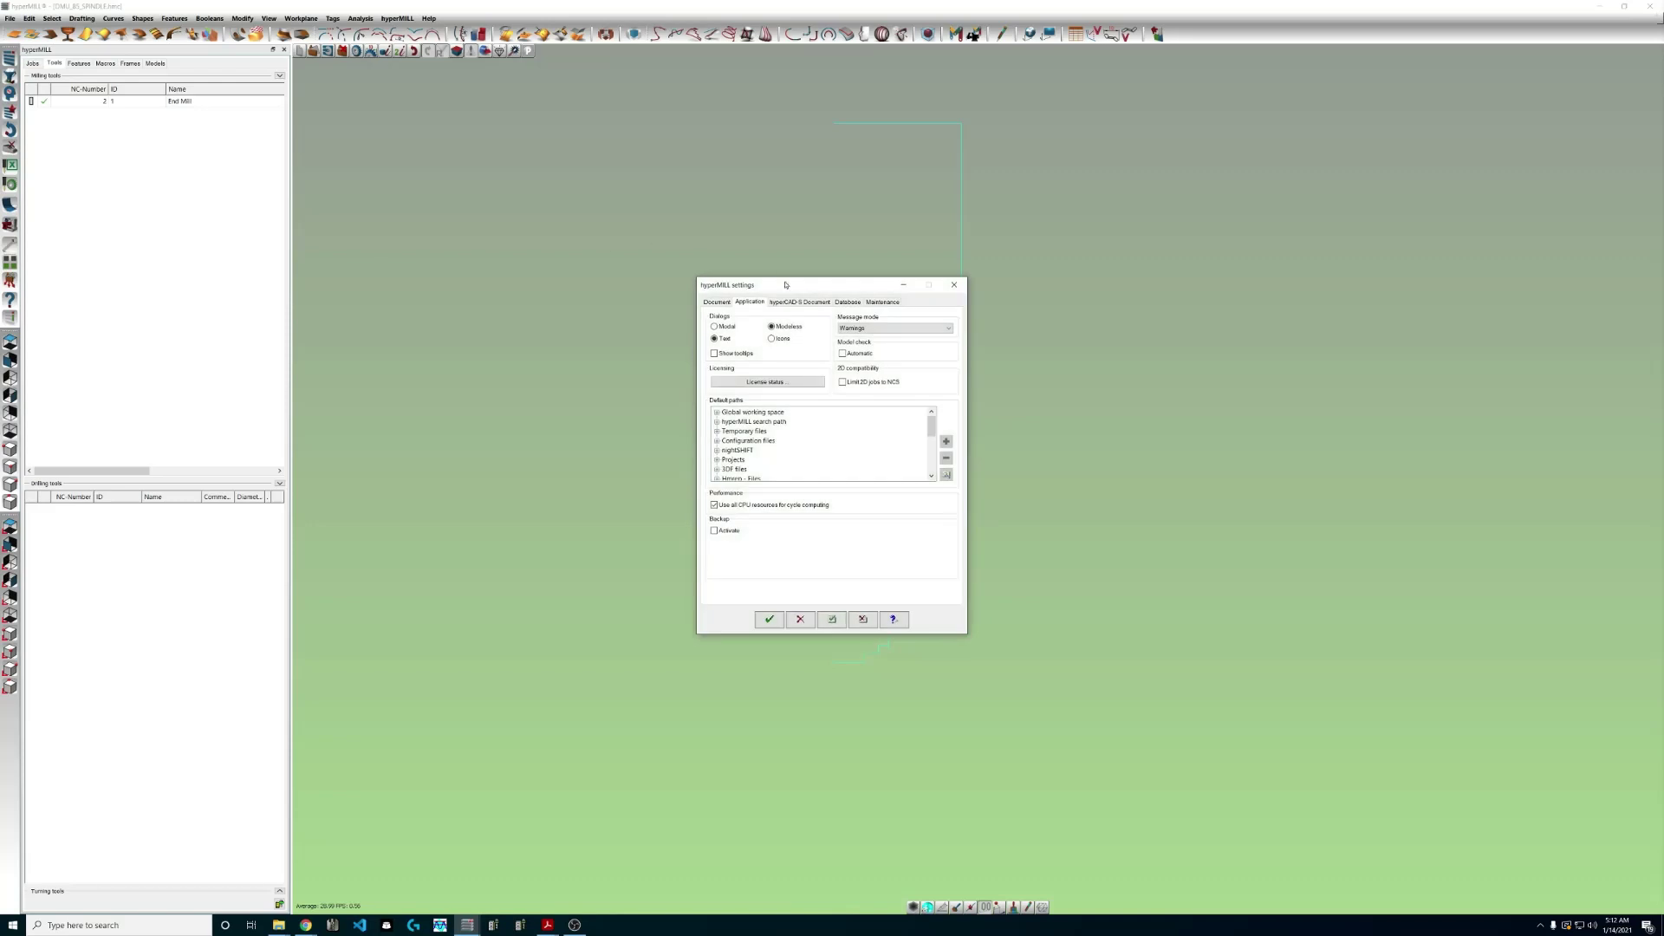
drag(782, 281, 605, 177)
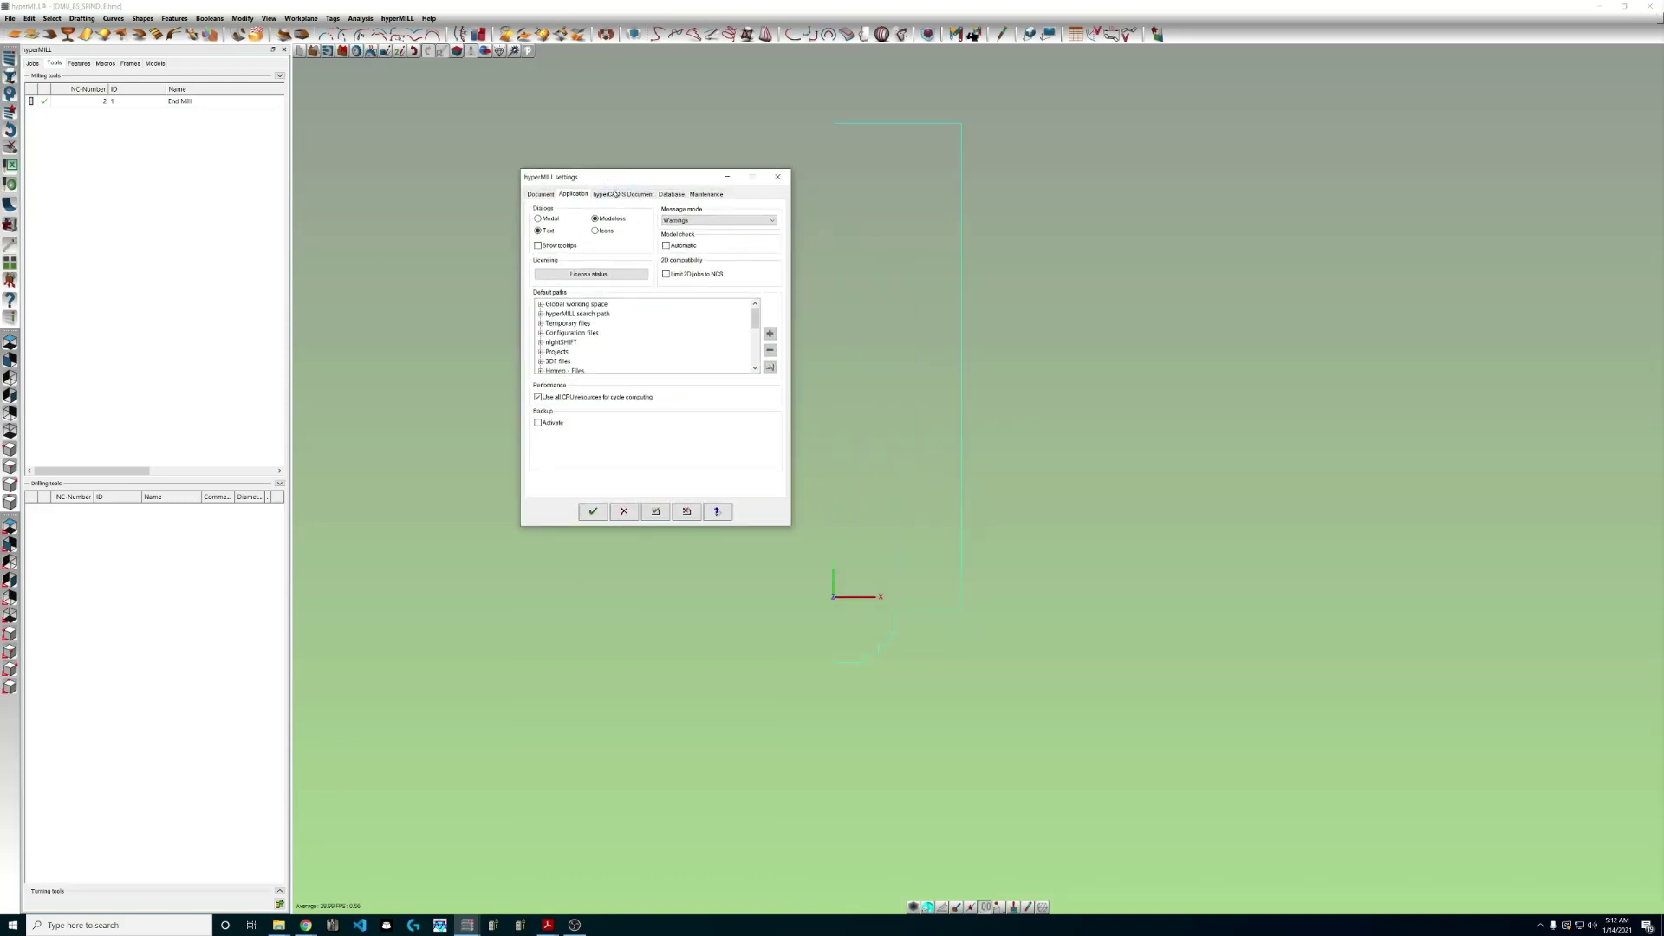
click(671, 194)
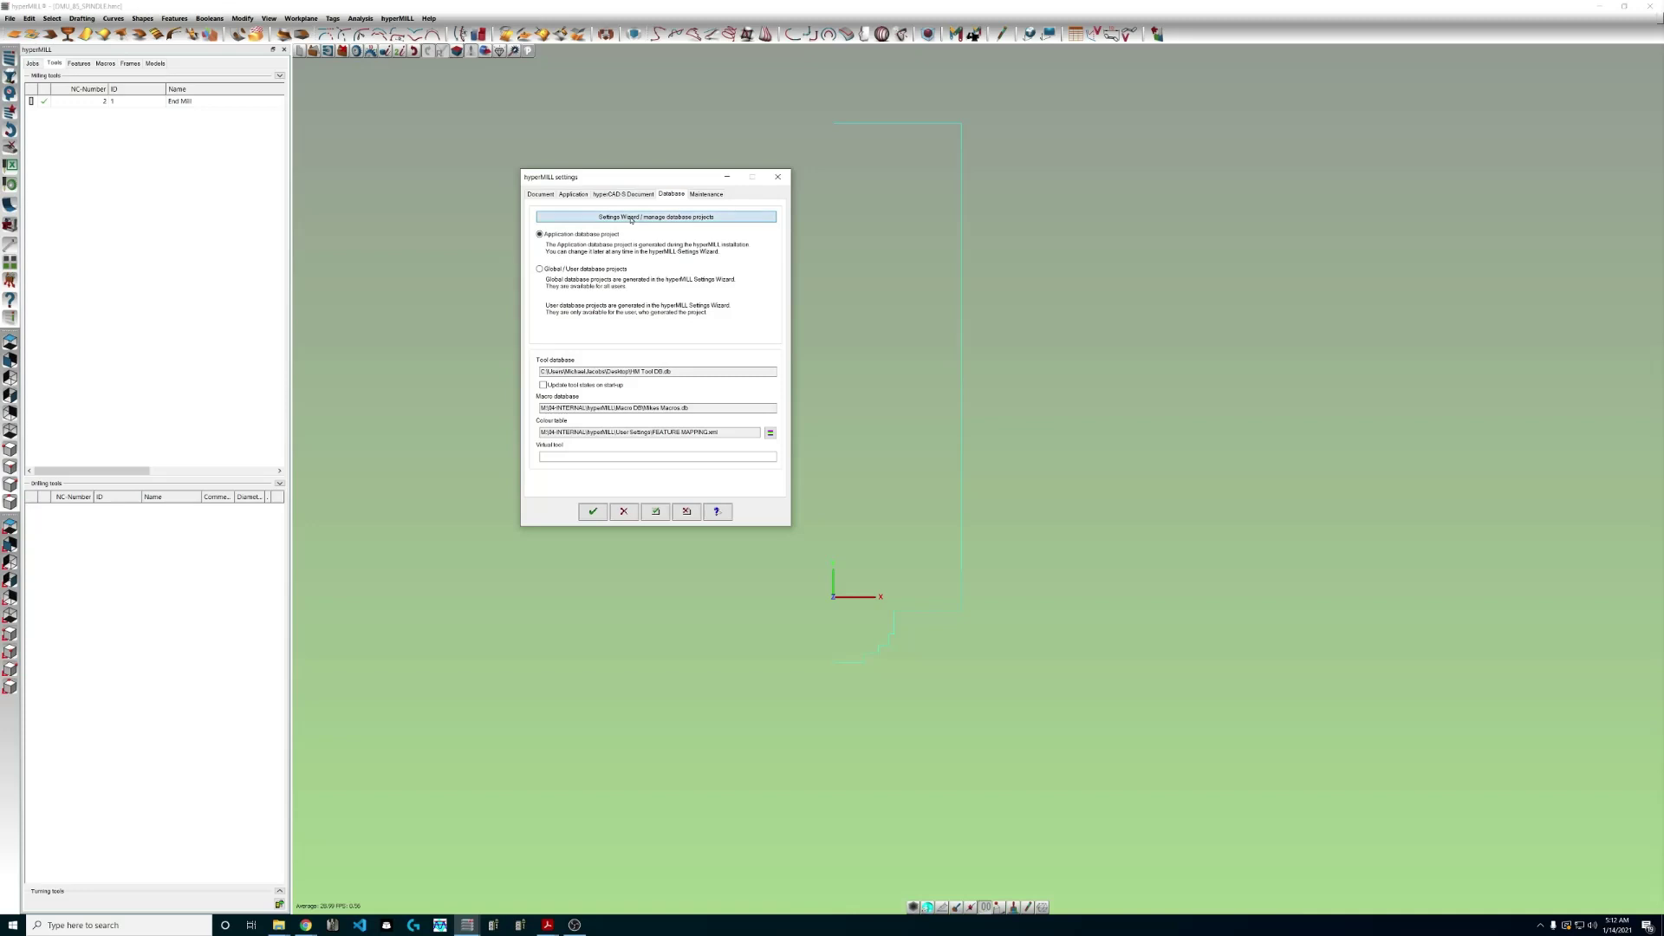
click(631, 218)
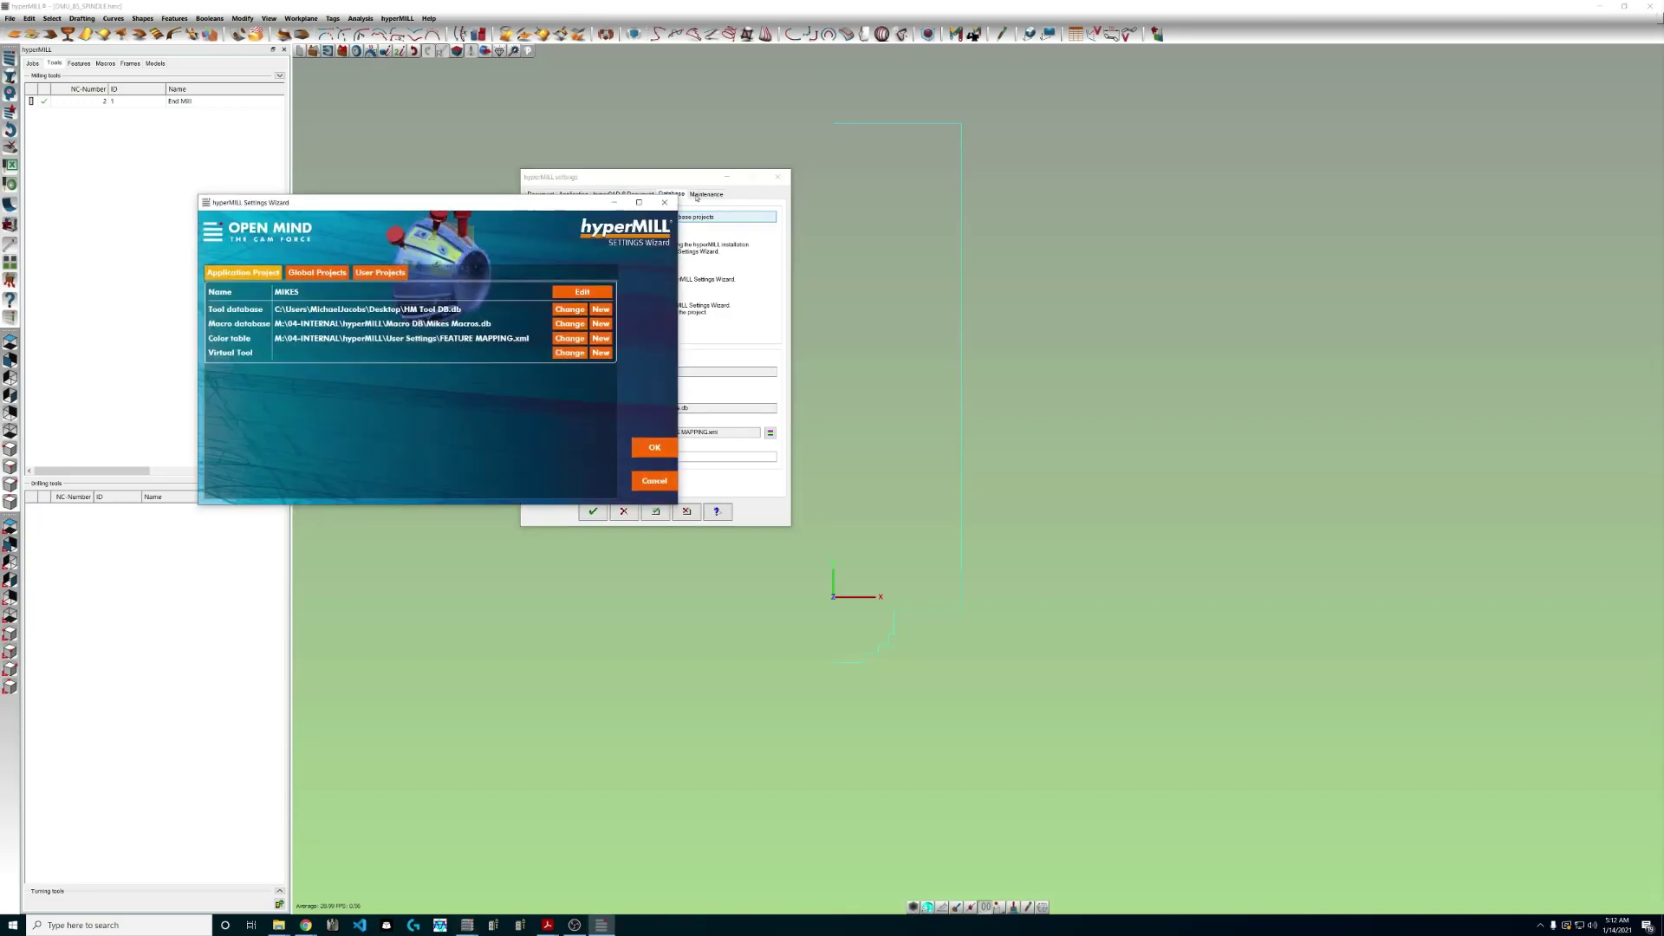
click(665, 202)
click(592, 511)
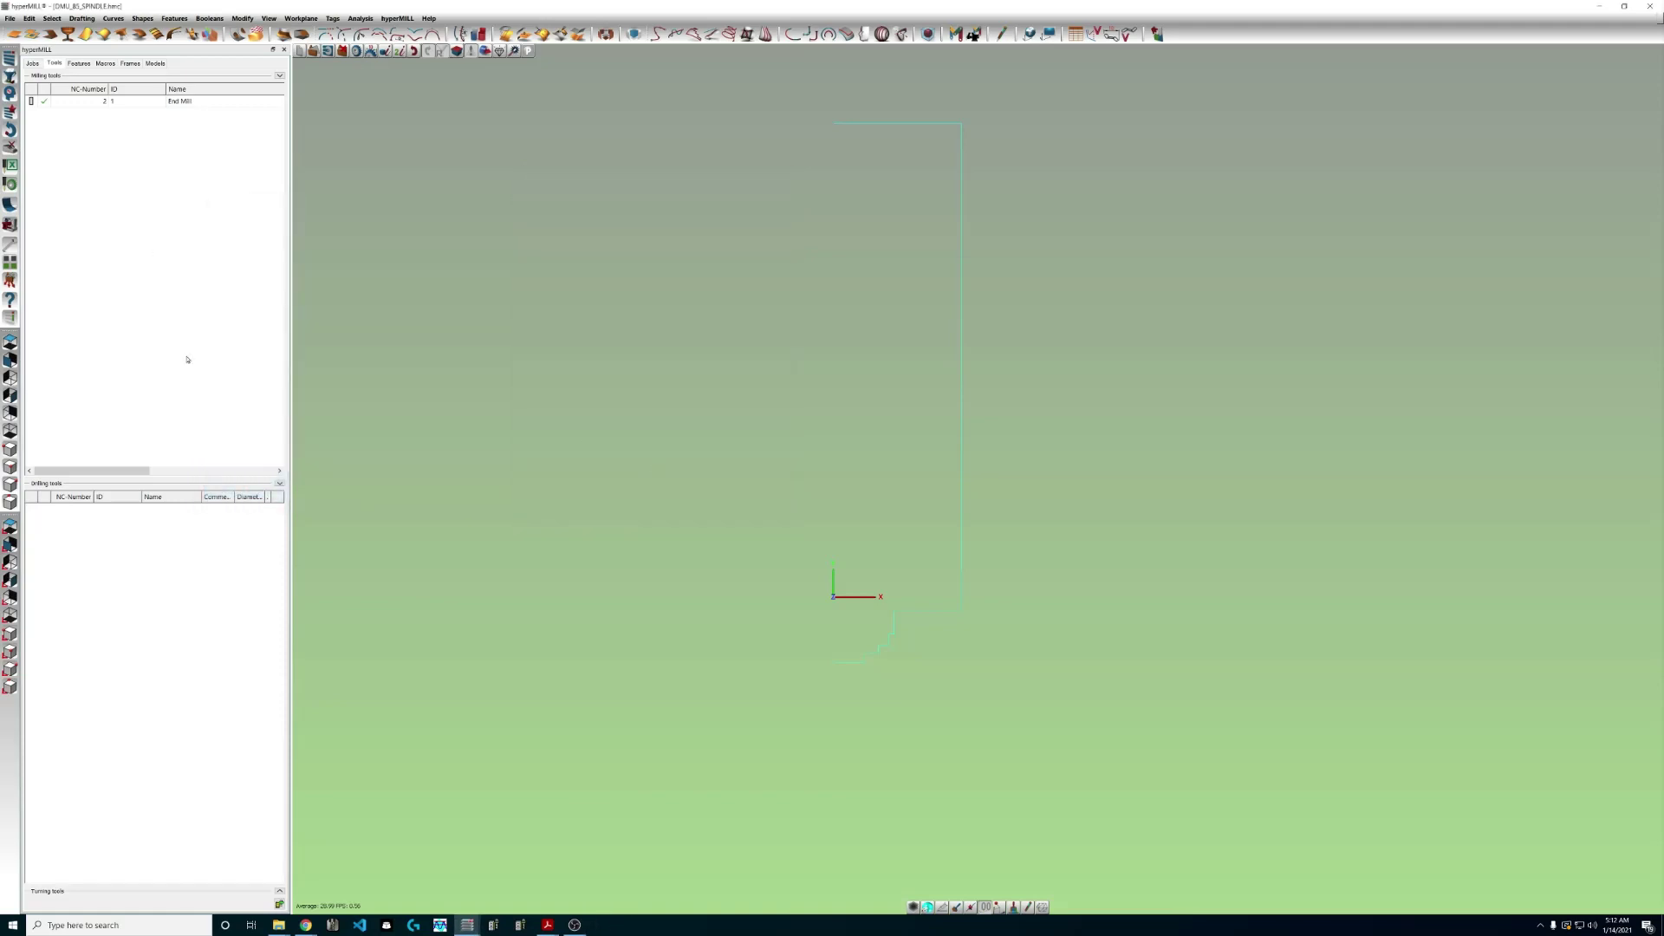
Export the end mill to the tool database, resolving the ID conflict with the new ID 1515.
right_click(125, 102)
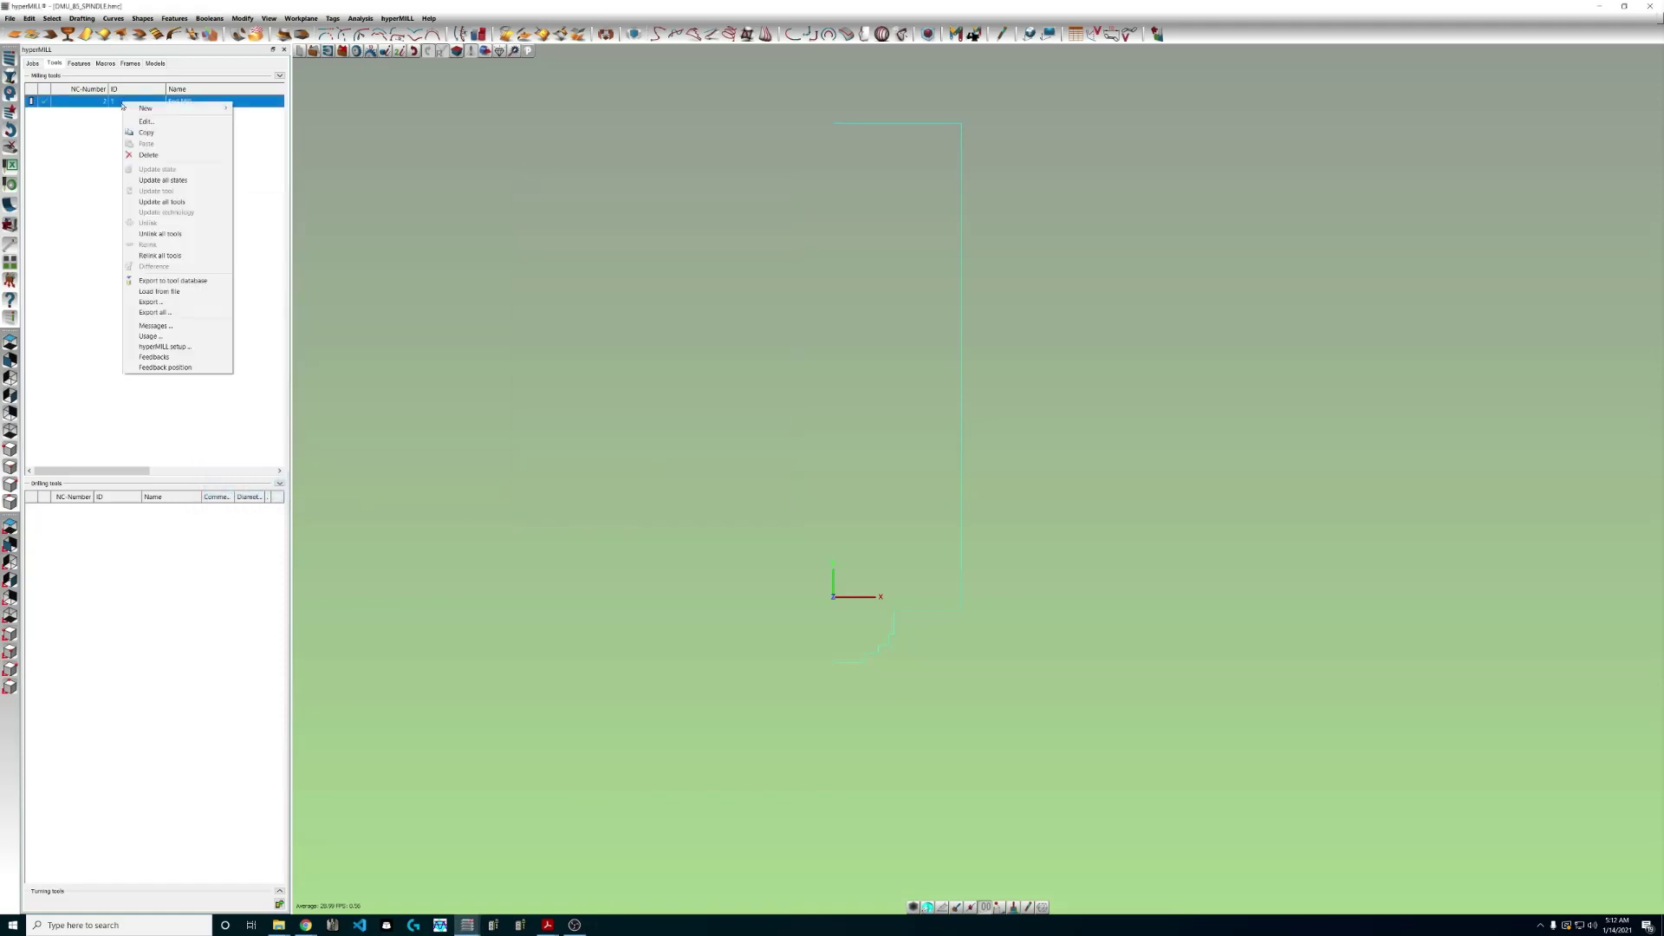
click(148, 278)
click(499, 405)
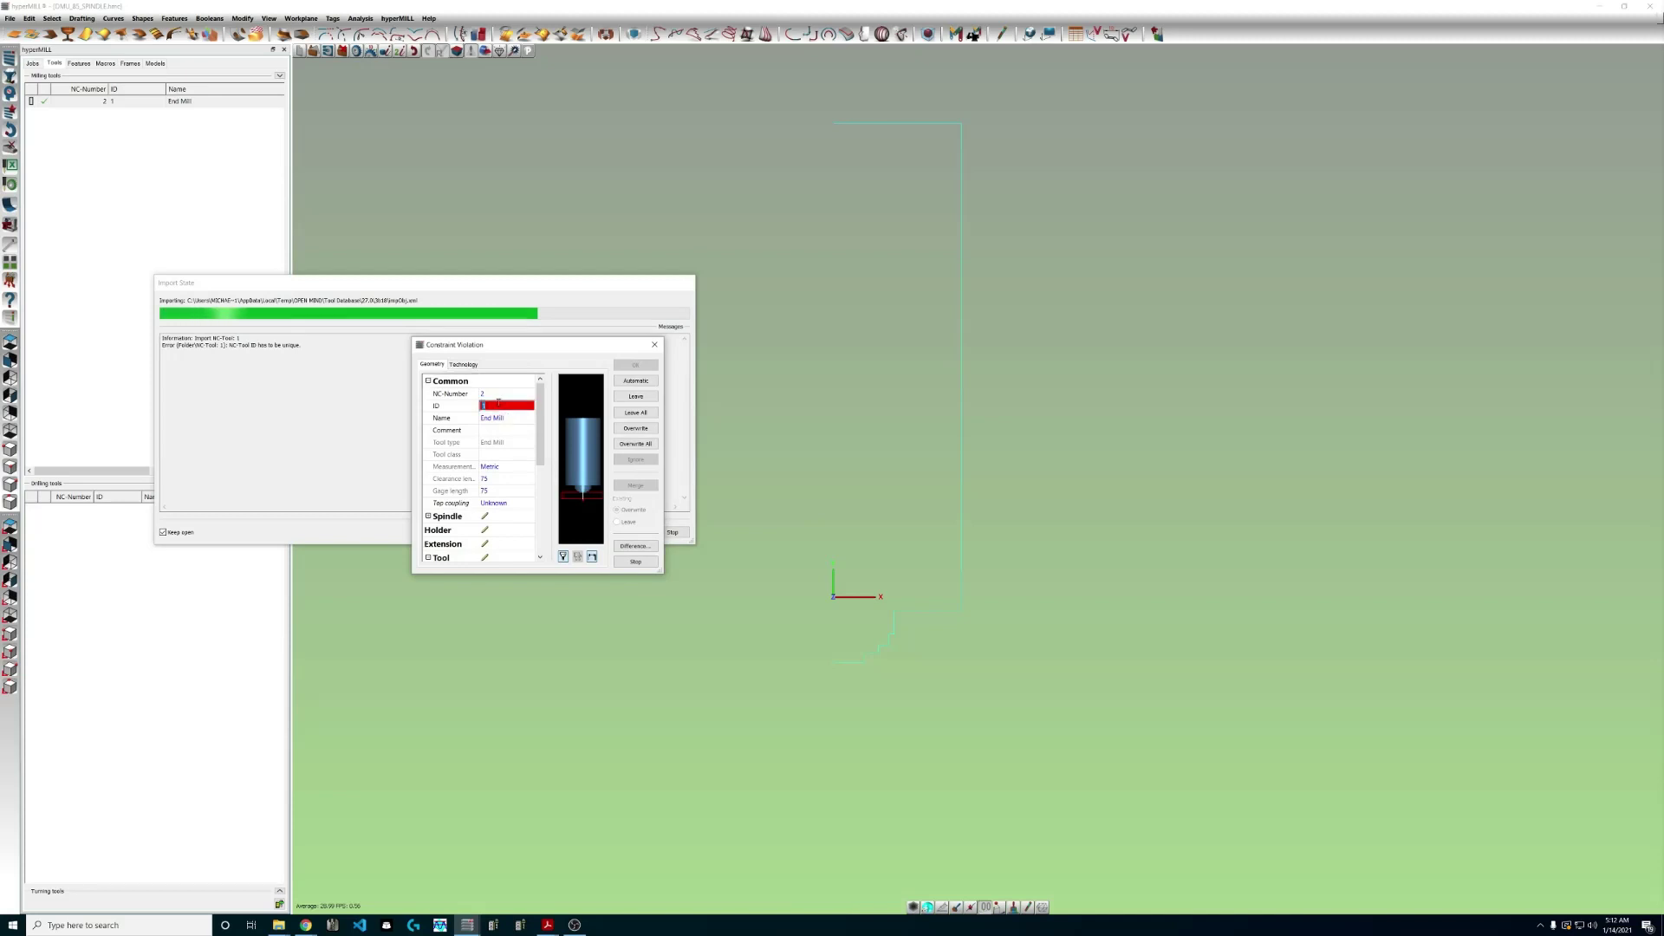
text(1515)
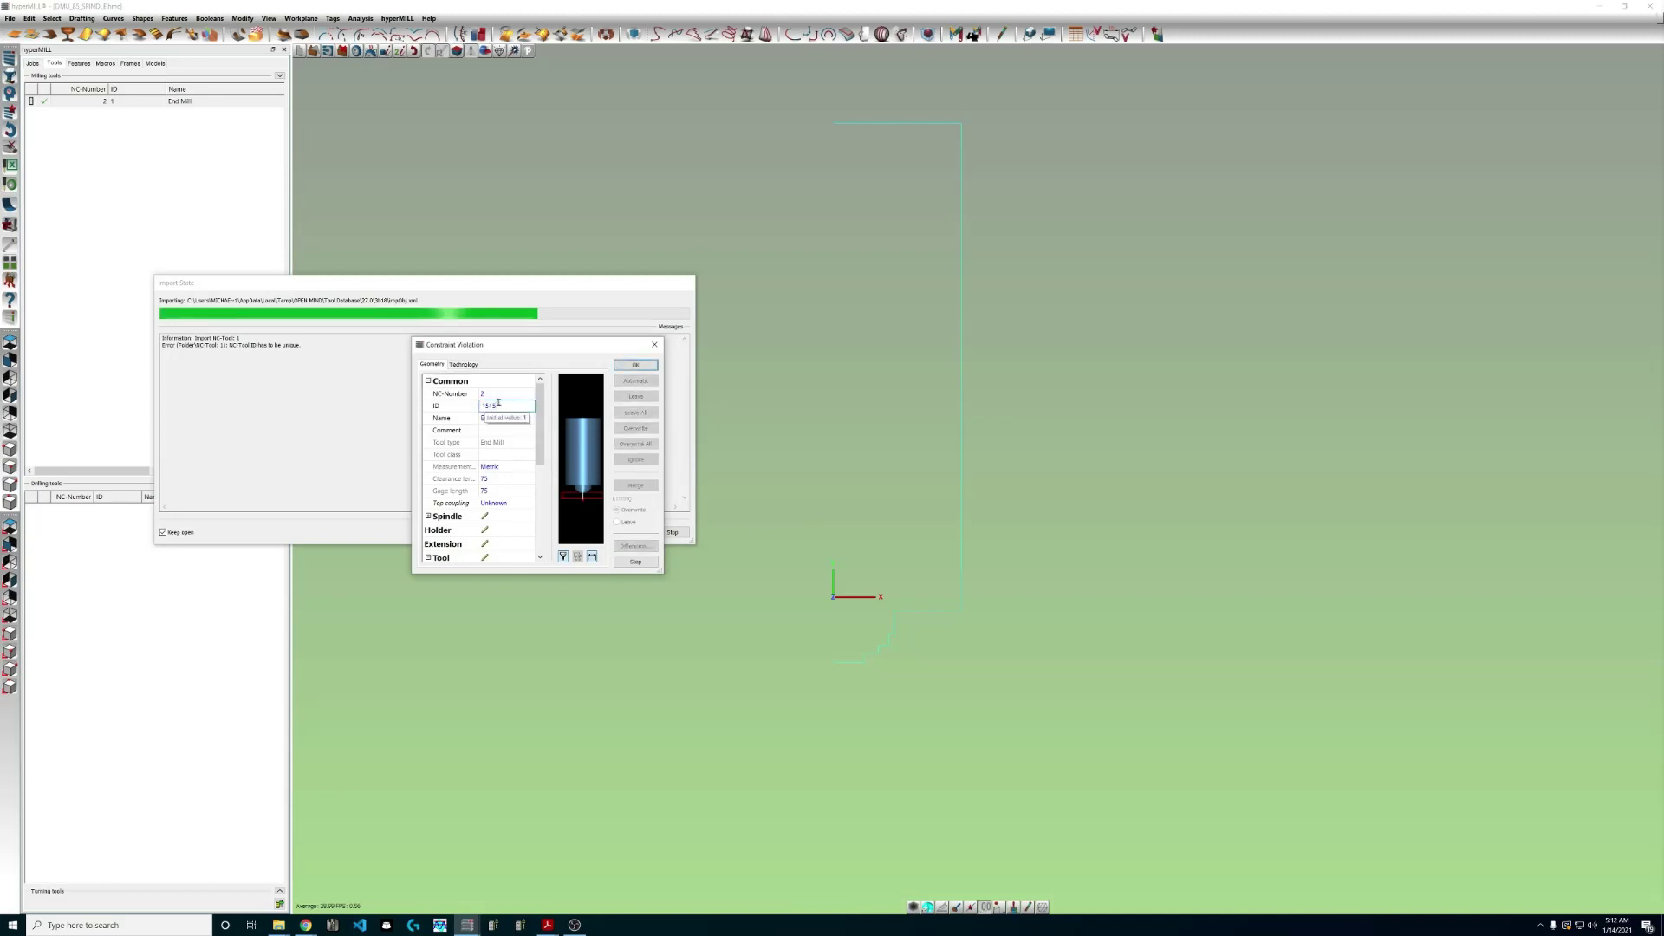
click(635, 365)
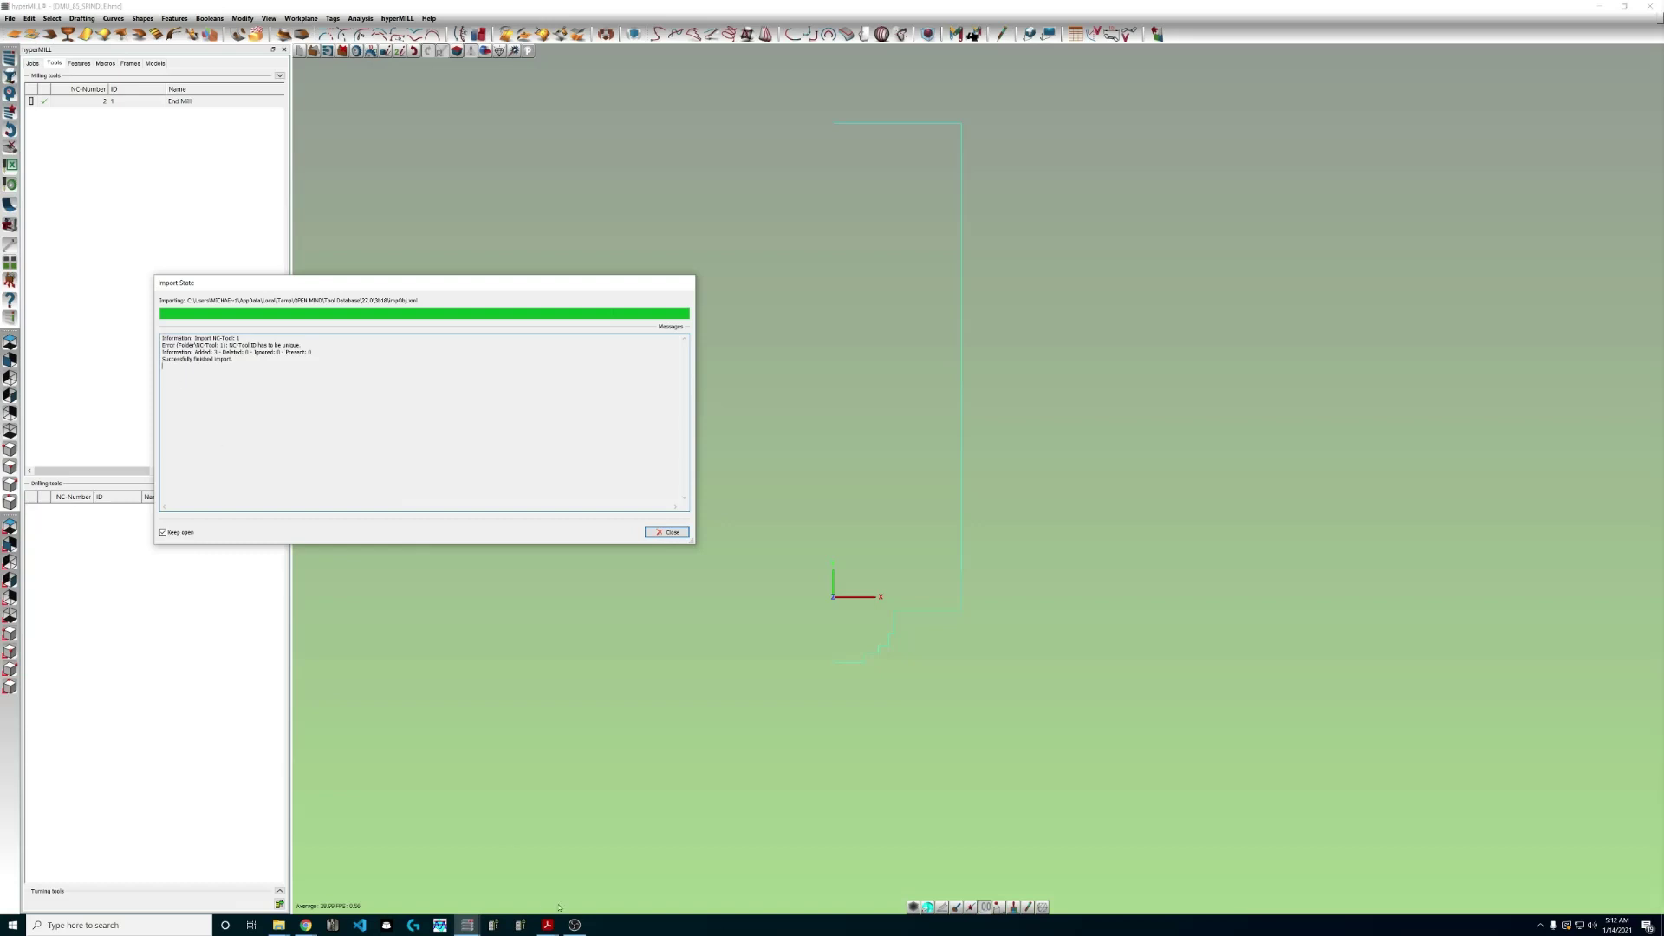
Switch to the OPEN MIND Tool Database, inspect the exported end mill and display the database's spindles.
click(493, 925)
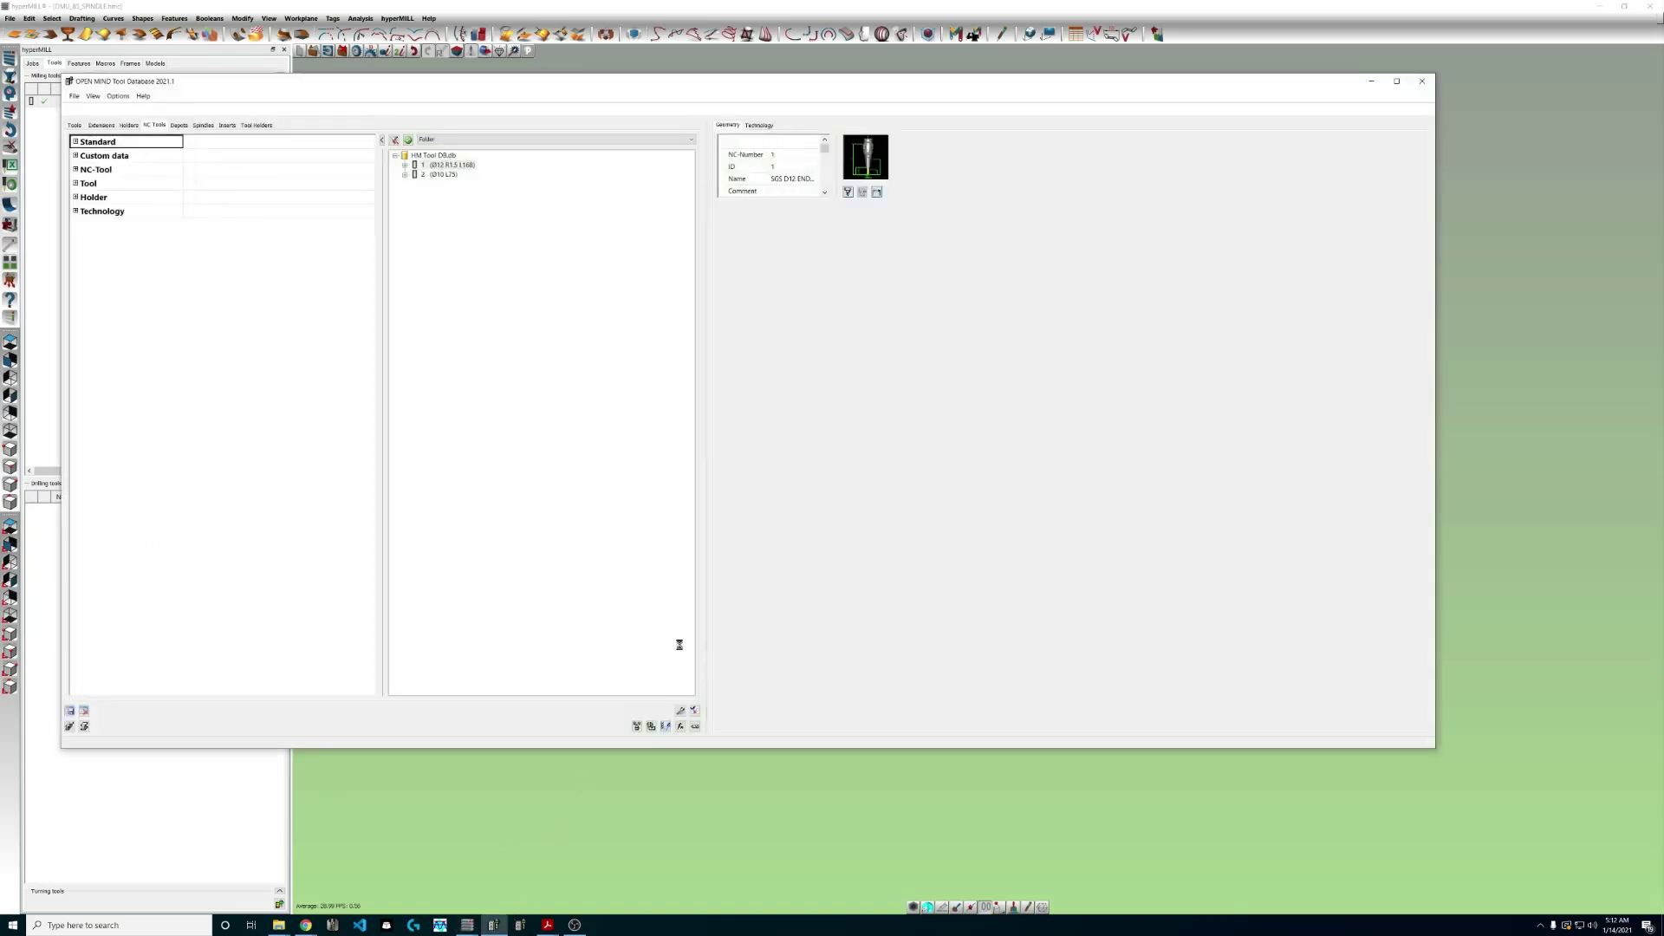
click(443, 174)
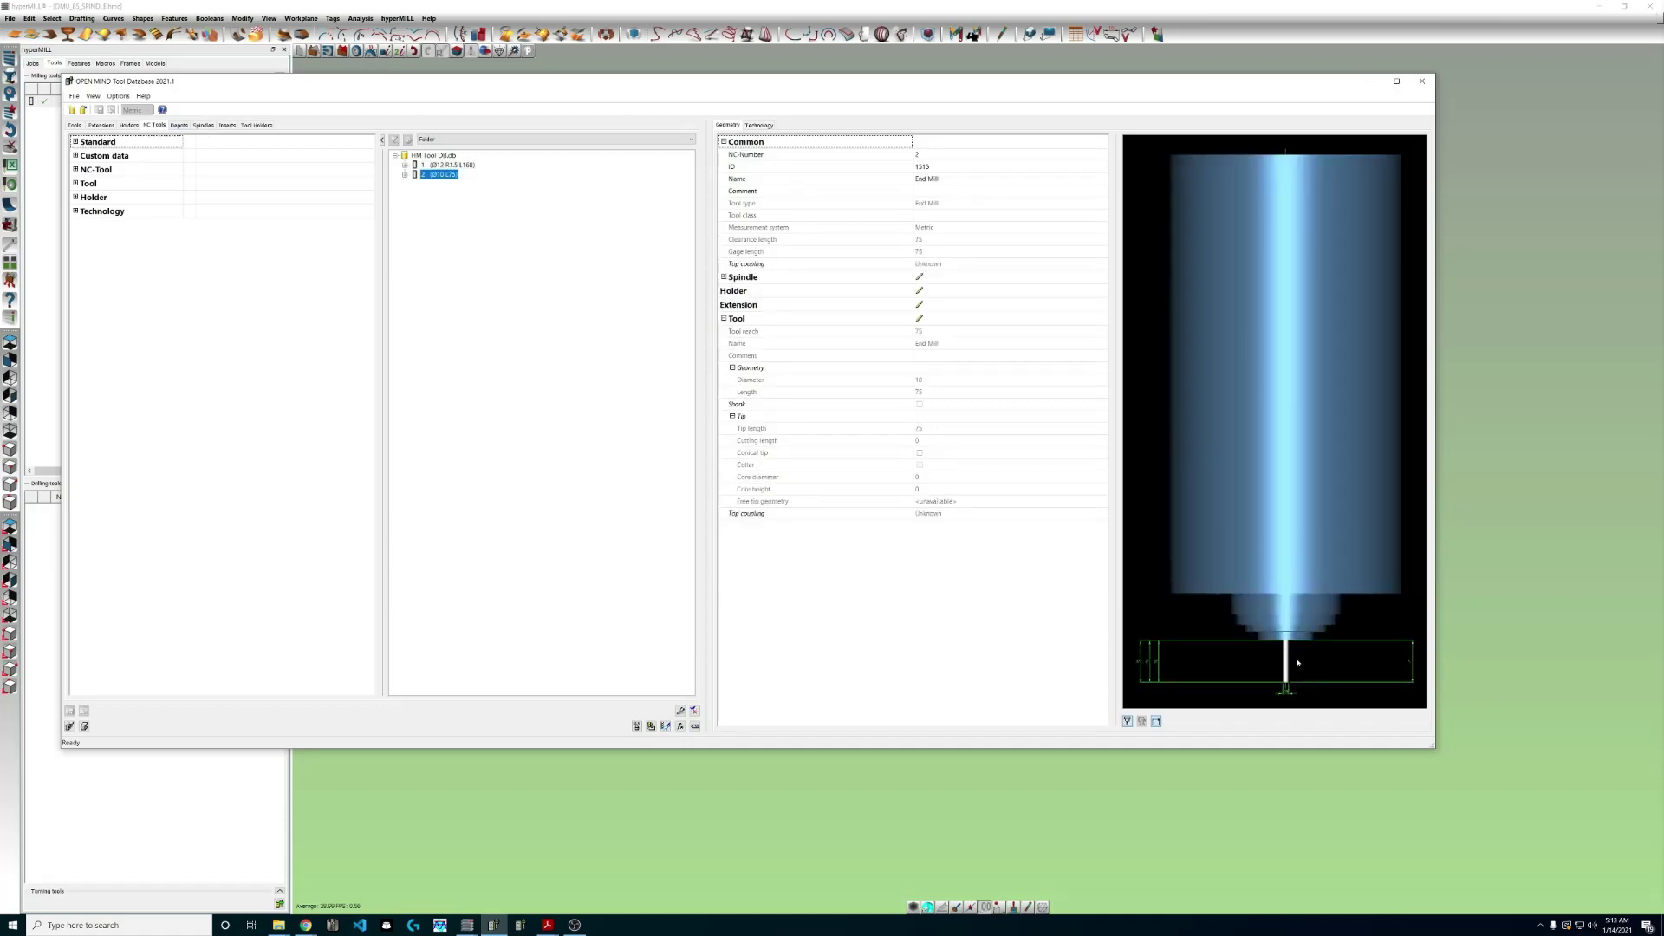
click(204, 126)
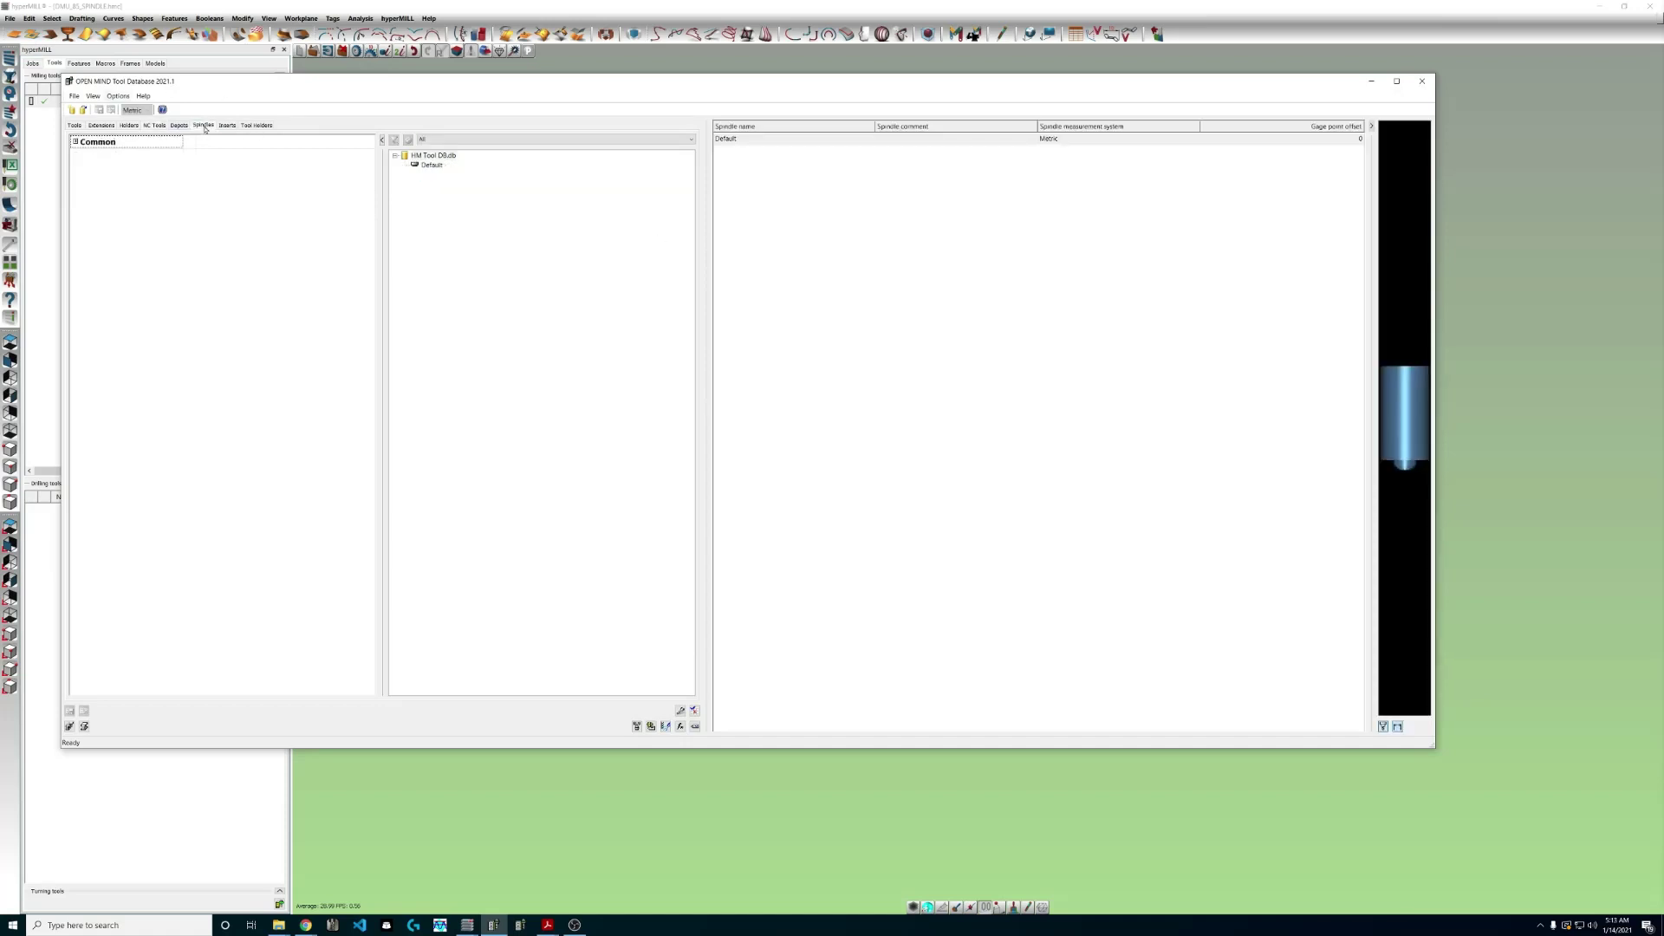
Rename the Default spindle to DMU 85 COMPLETE and set its bottom coupling to Adaptor.
click(432, 166)
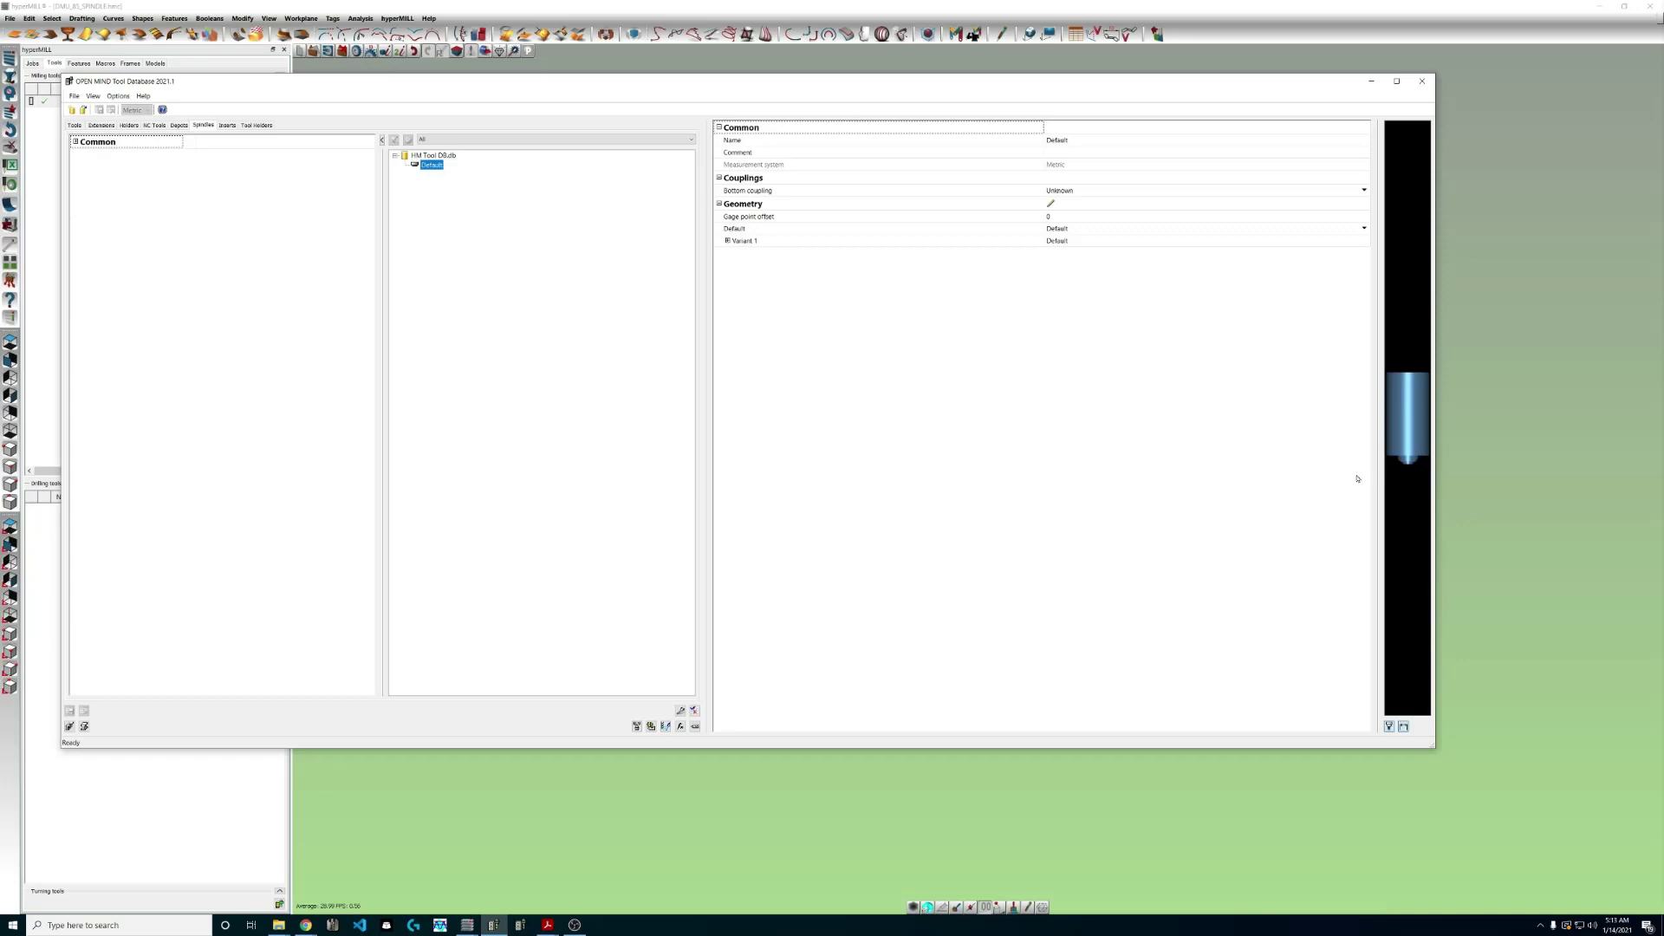
drag(1378, 452, 1245, 449)
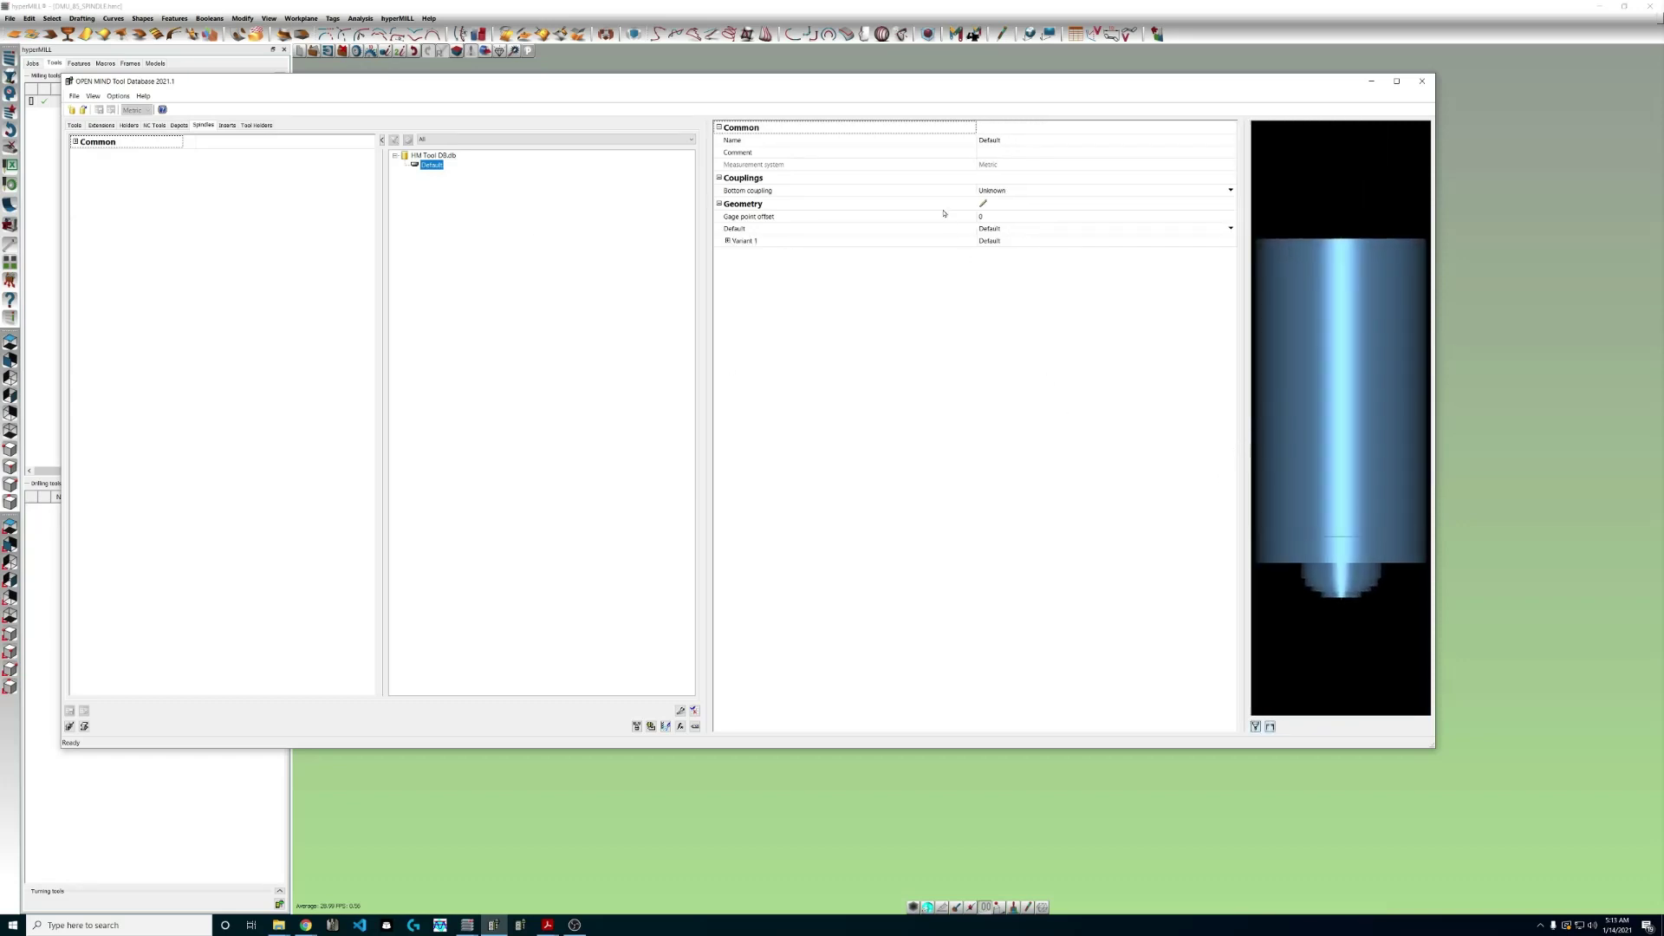
click(1018, 141)
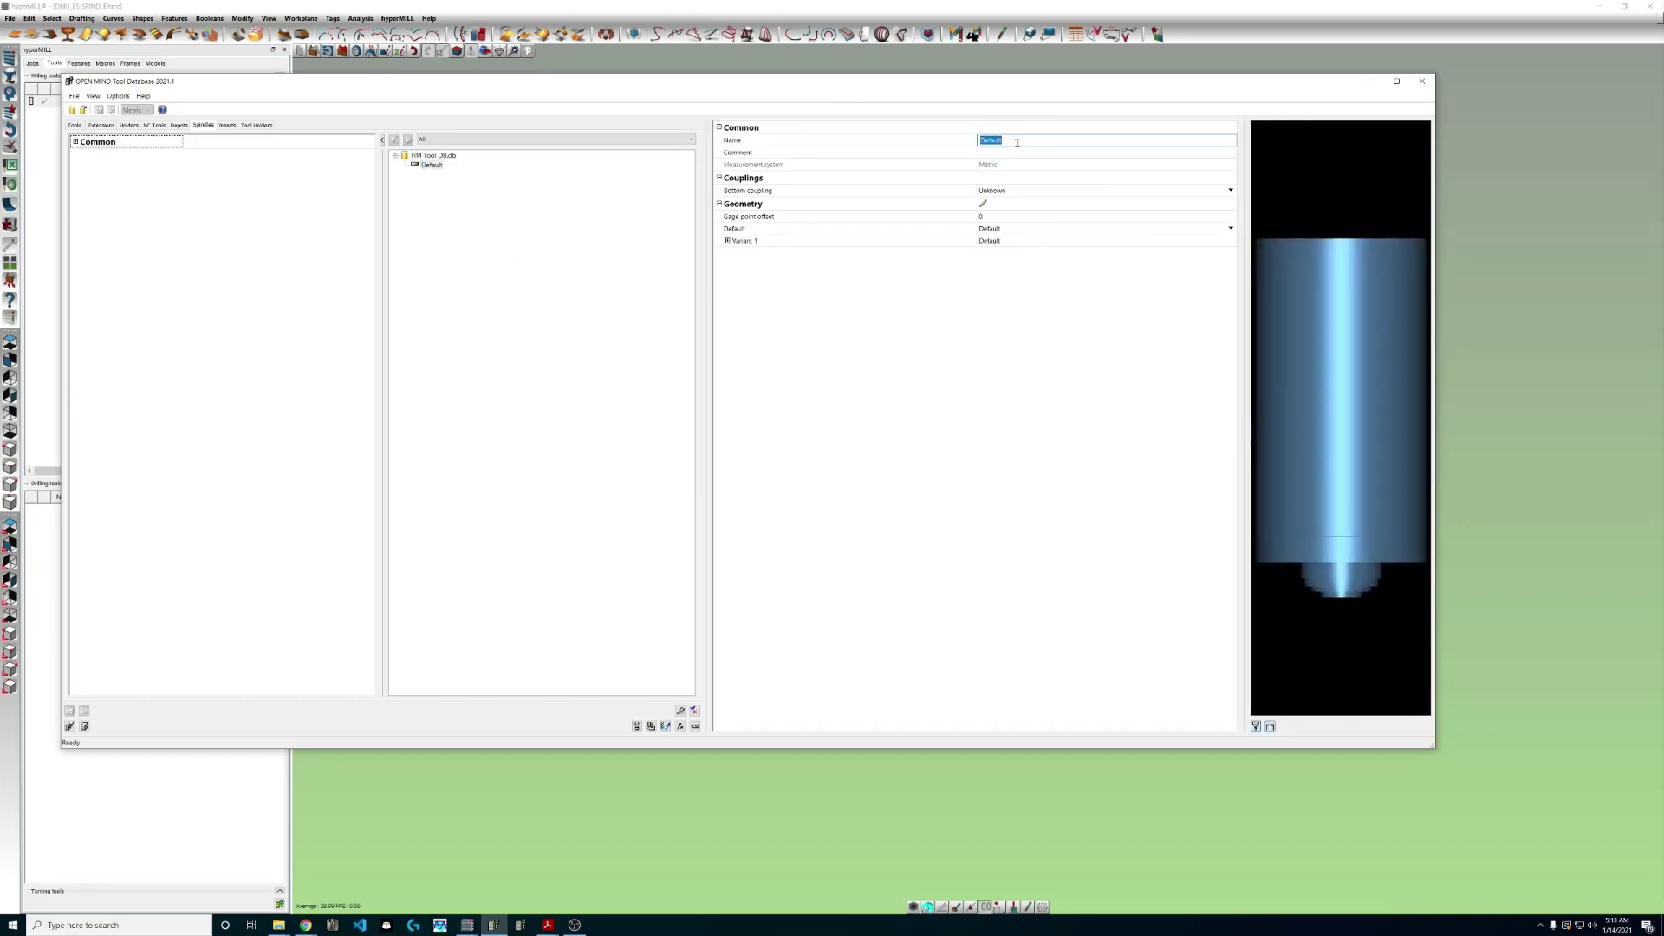
text(DMU 85 COMPLETE)
click(986, 193)
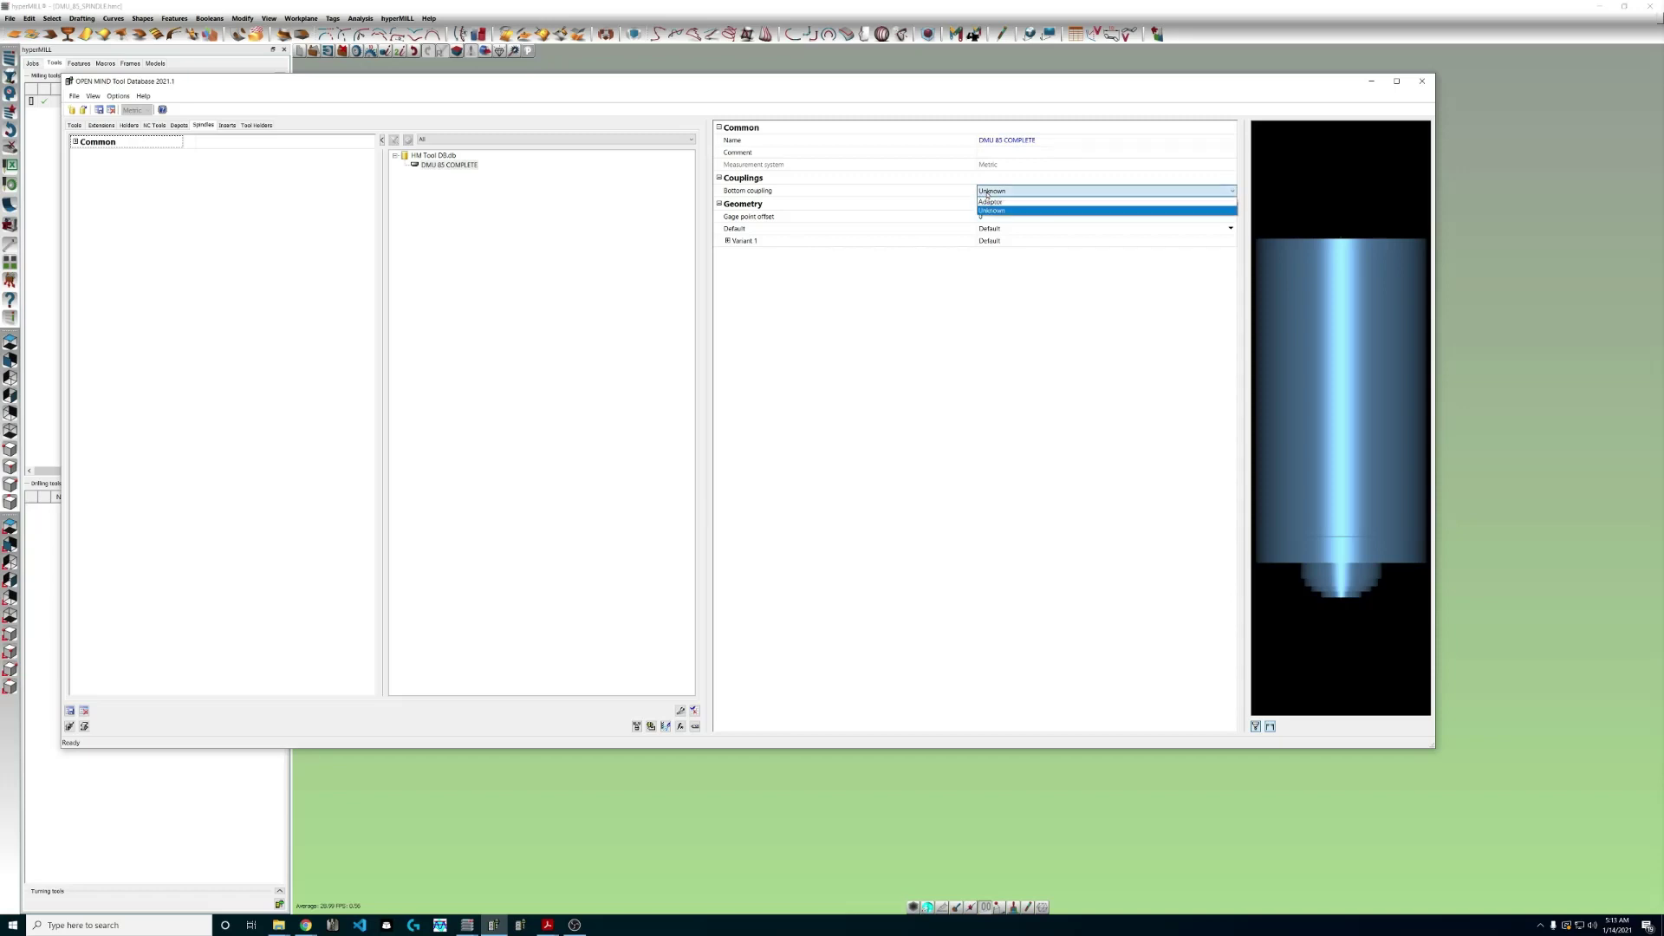
click(991, 201)
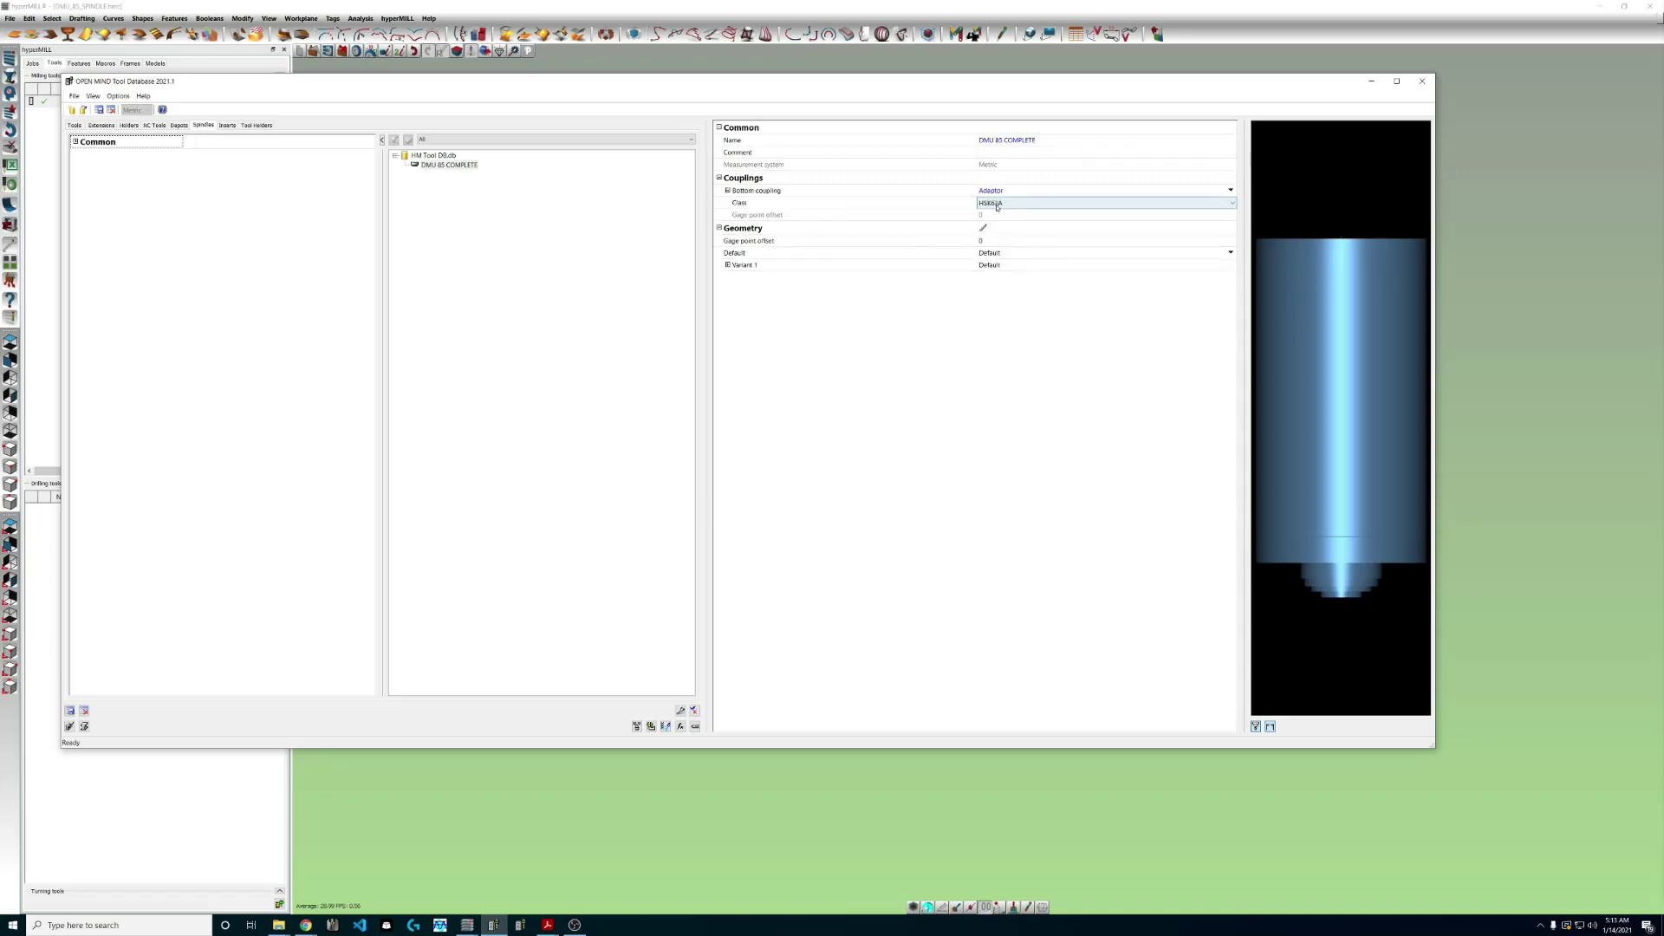
click(519, 218)
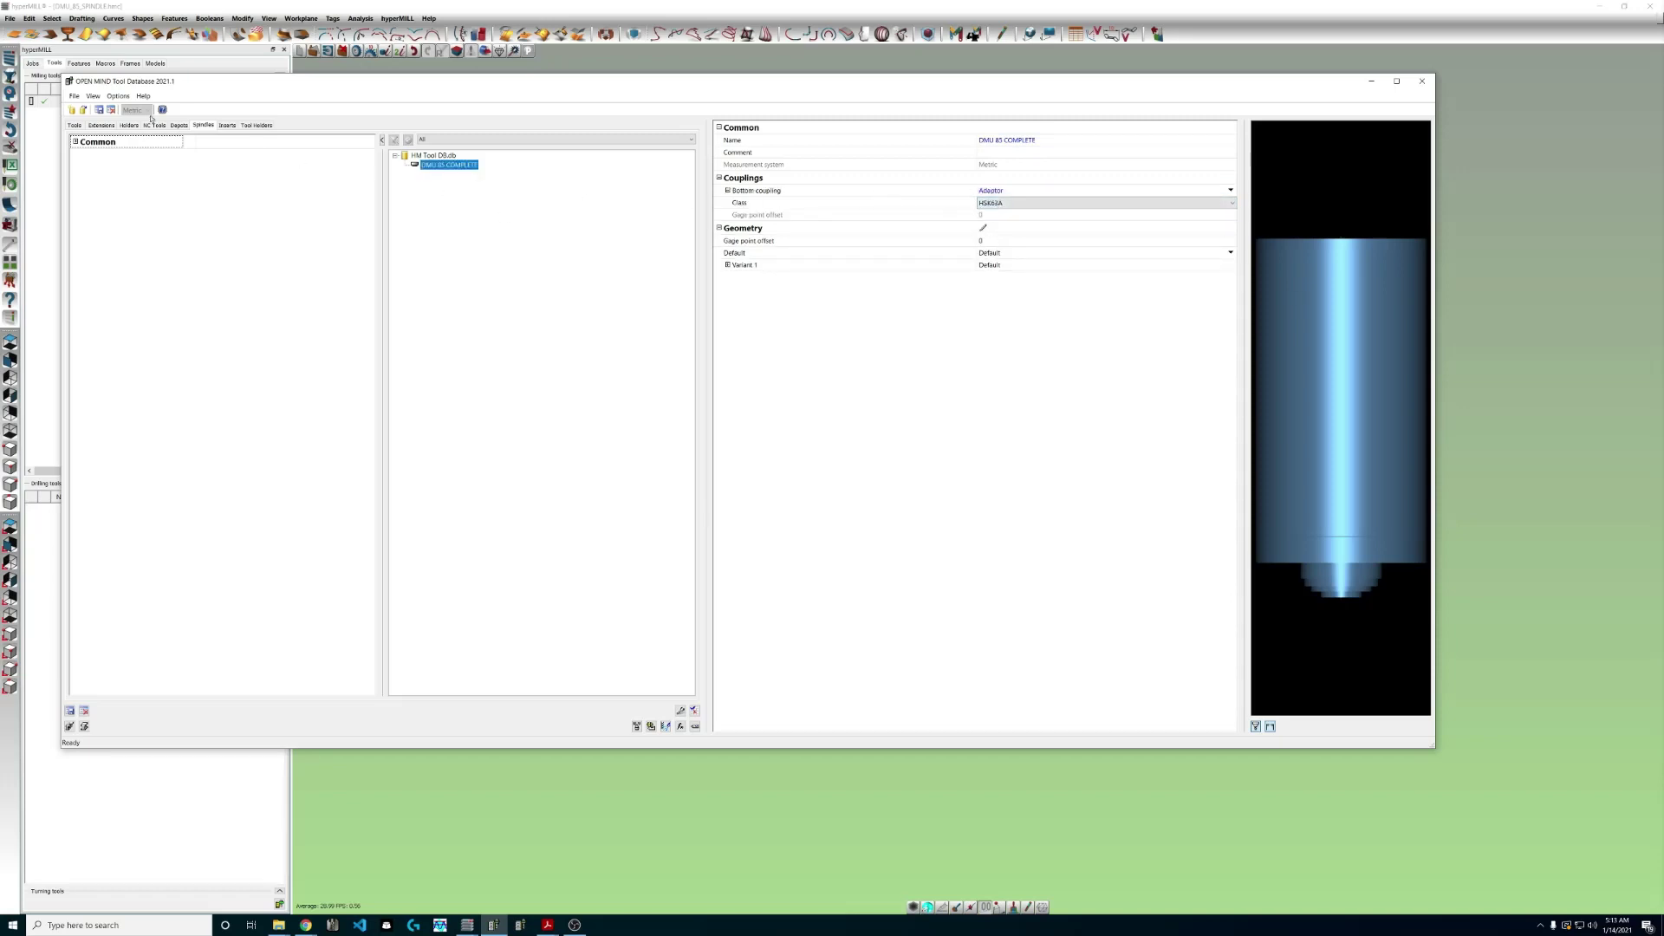
Assign the DMU 85 COMPLETE spindle to NC tool 1, the 12 mm bullnose end mill, and inspect the assembly preview.
click(153, 127)
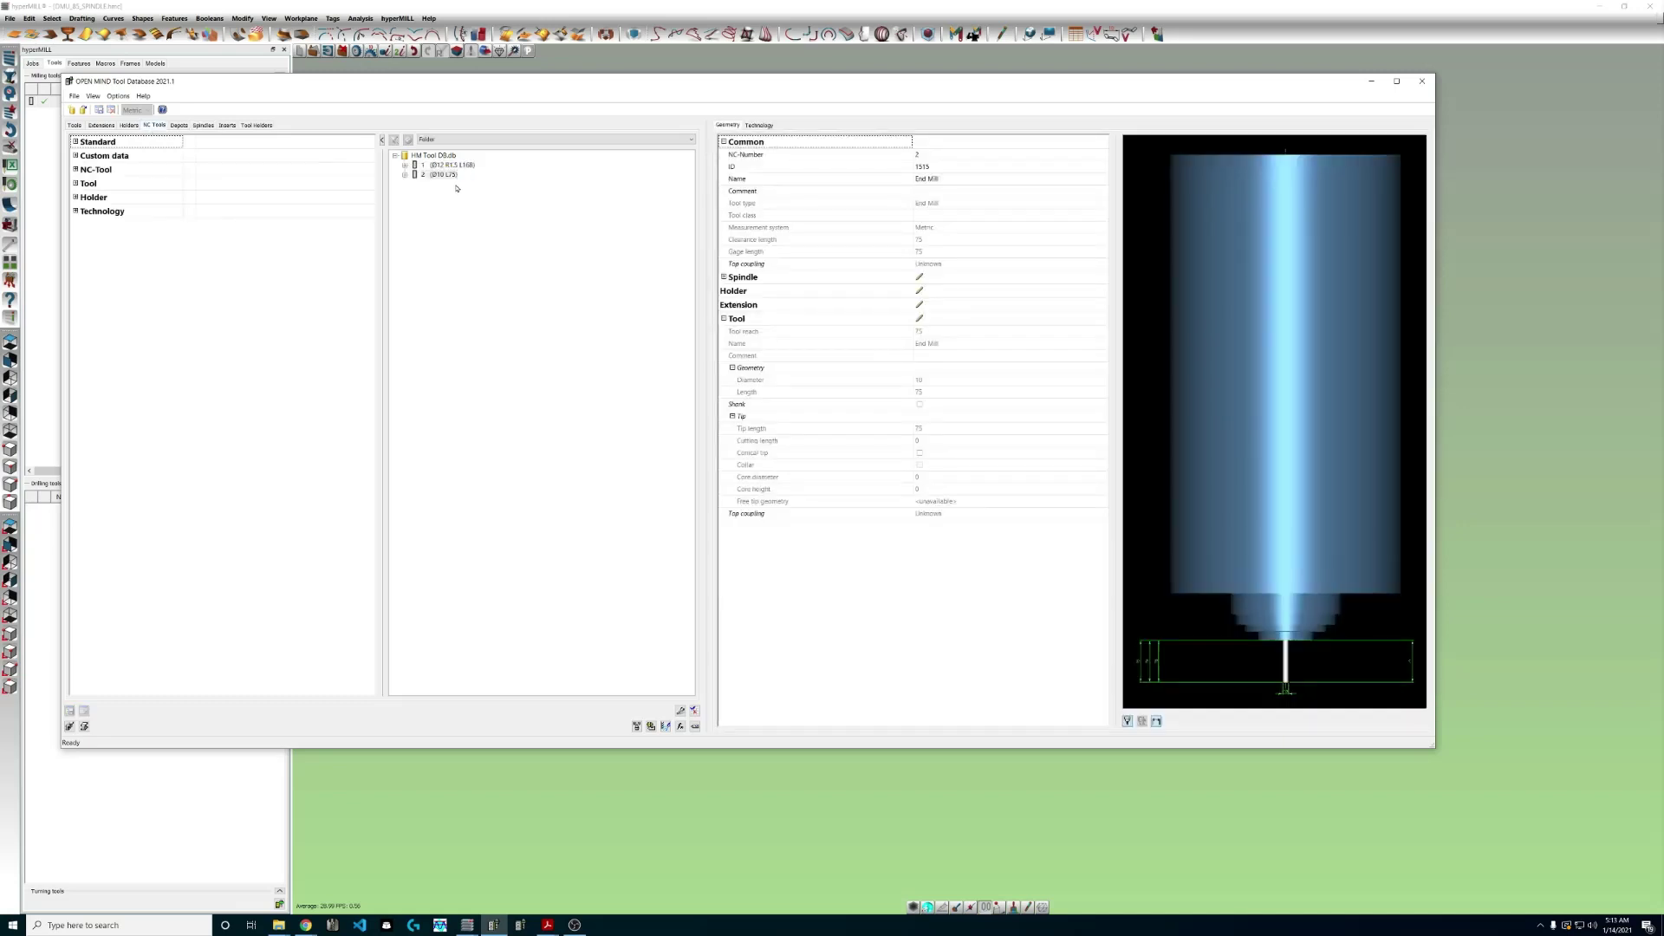
click(450, 168)
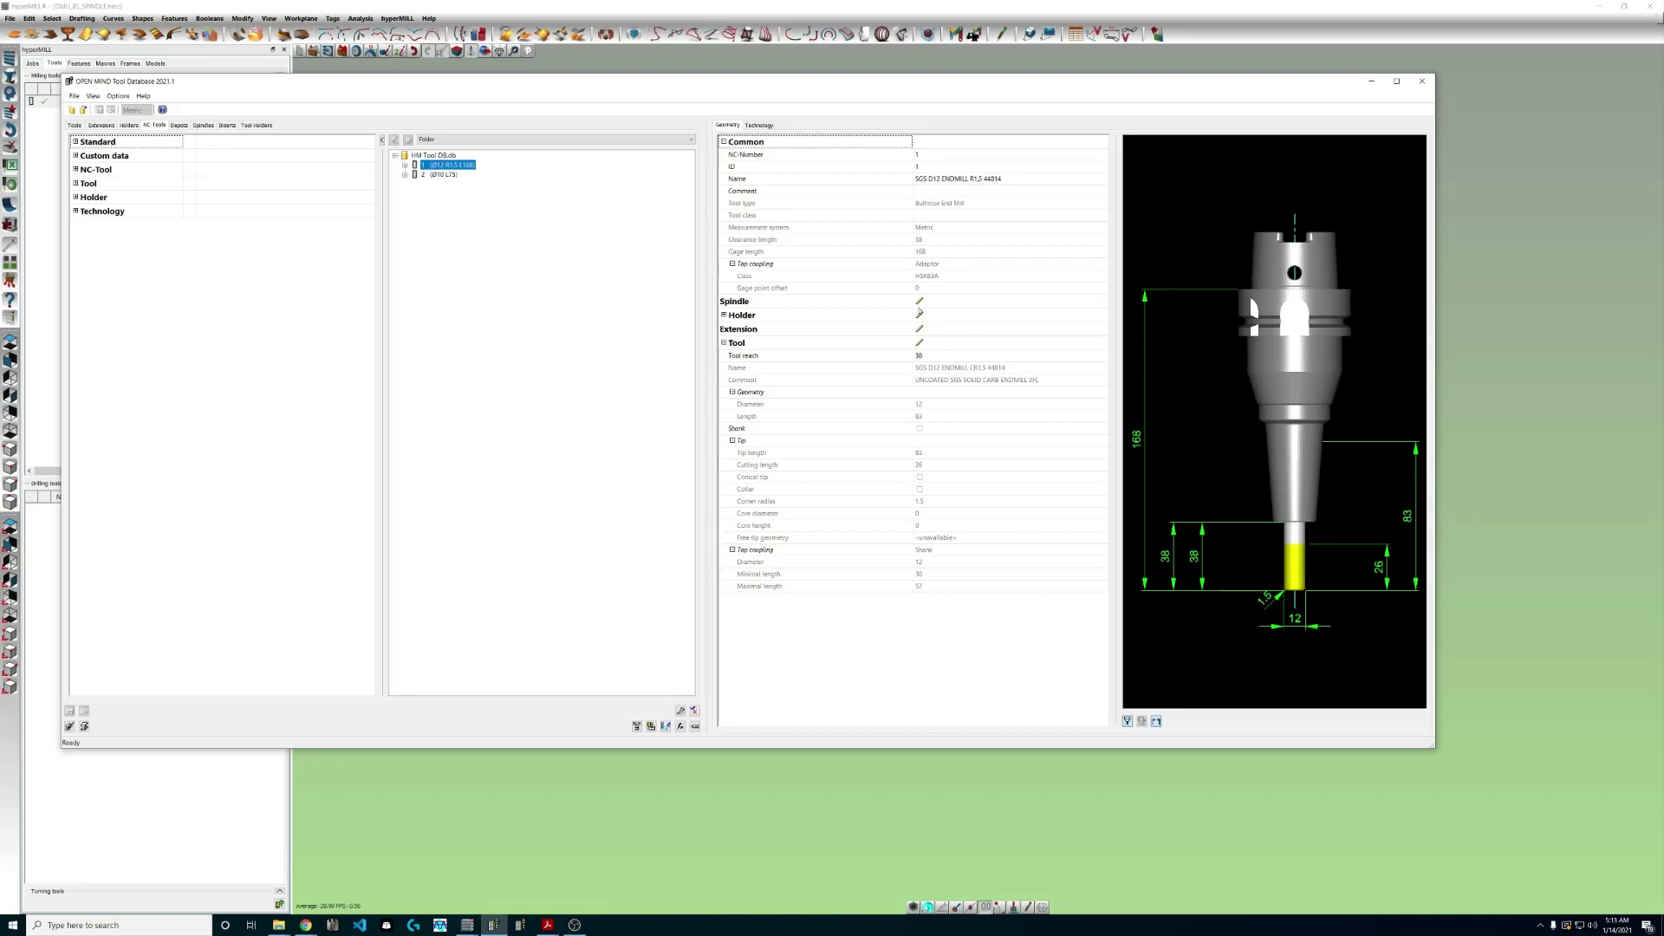
click(919, 301)
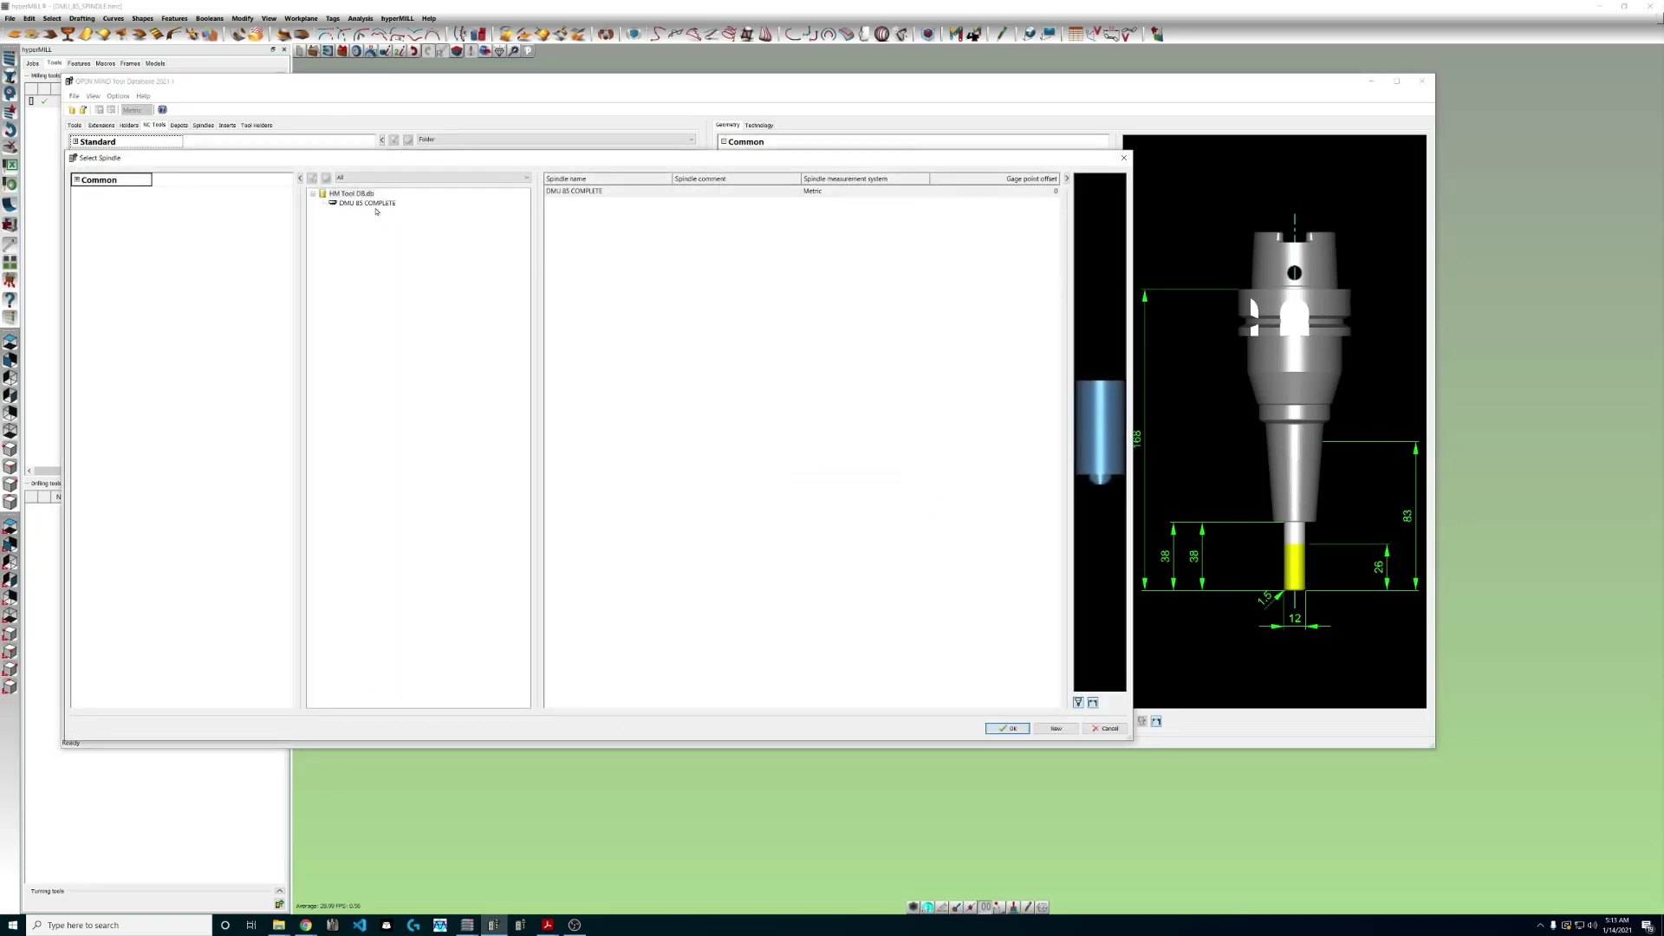
click(370, 204)
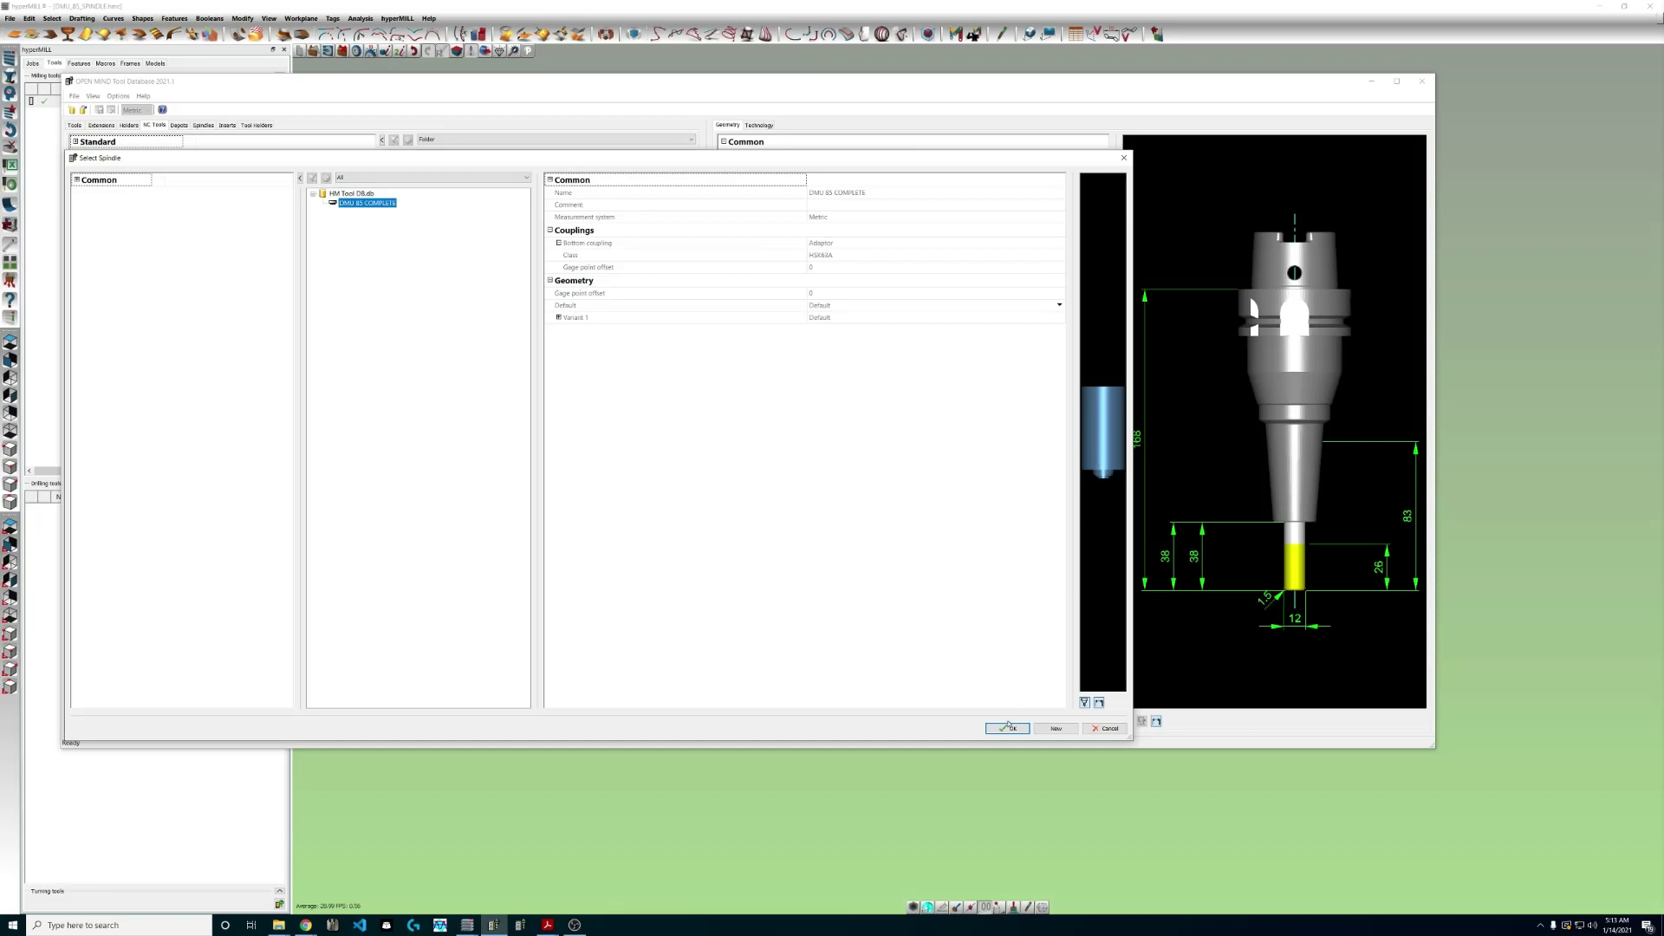
click(1008, 727)
scroll(1201, 539, down, 3)
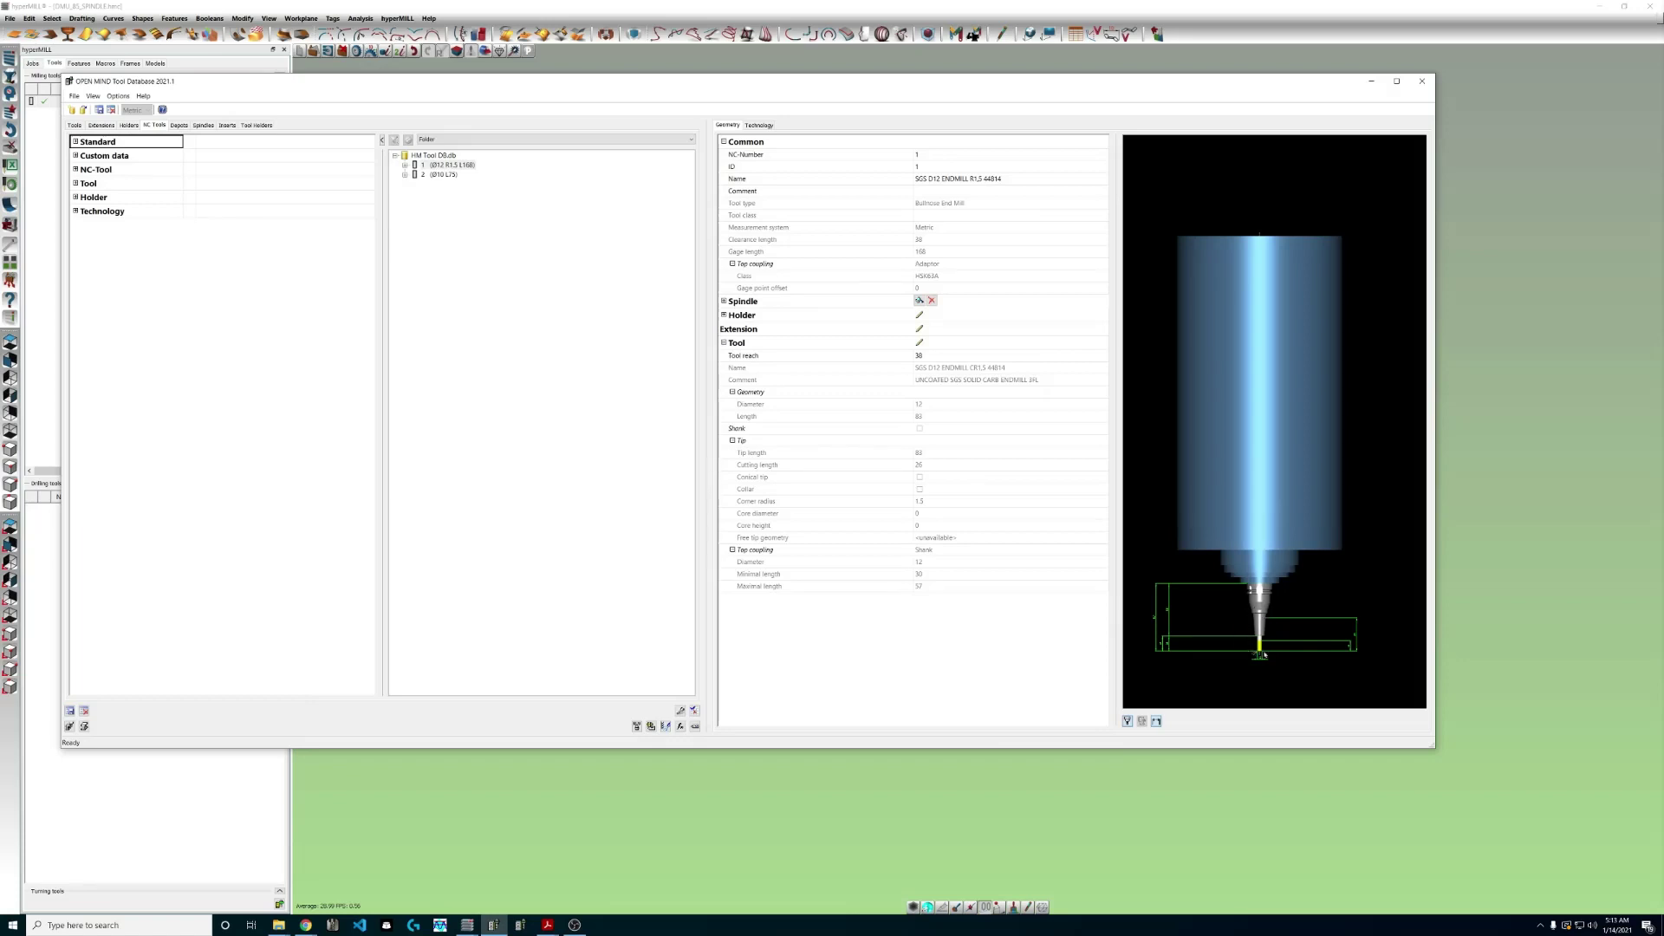
scroll(1251, 668, up, 2)
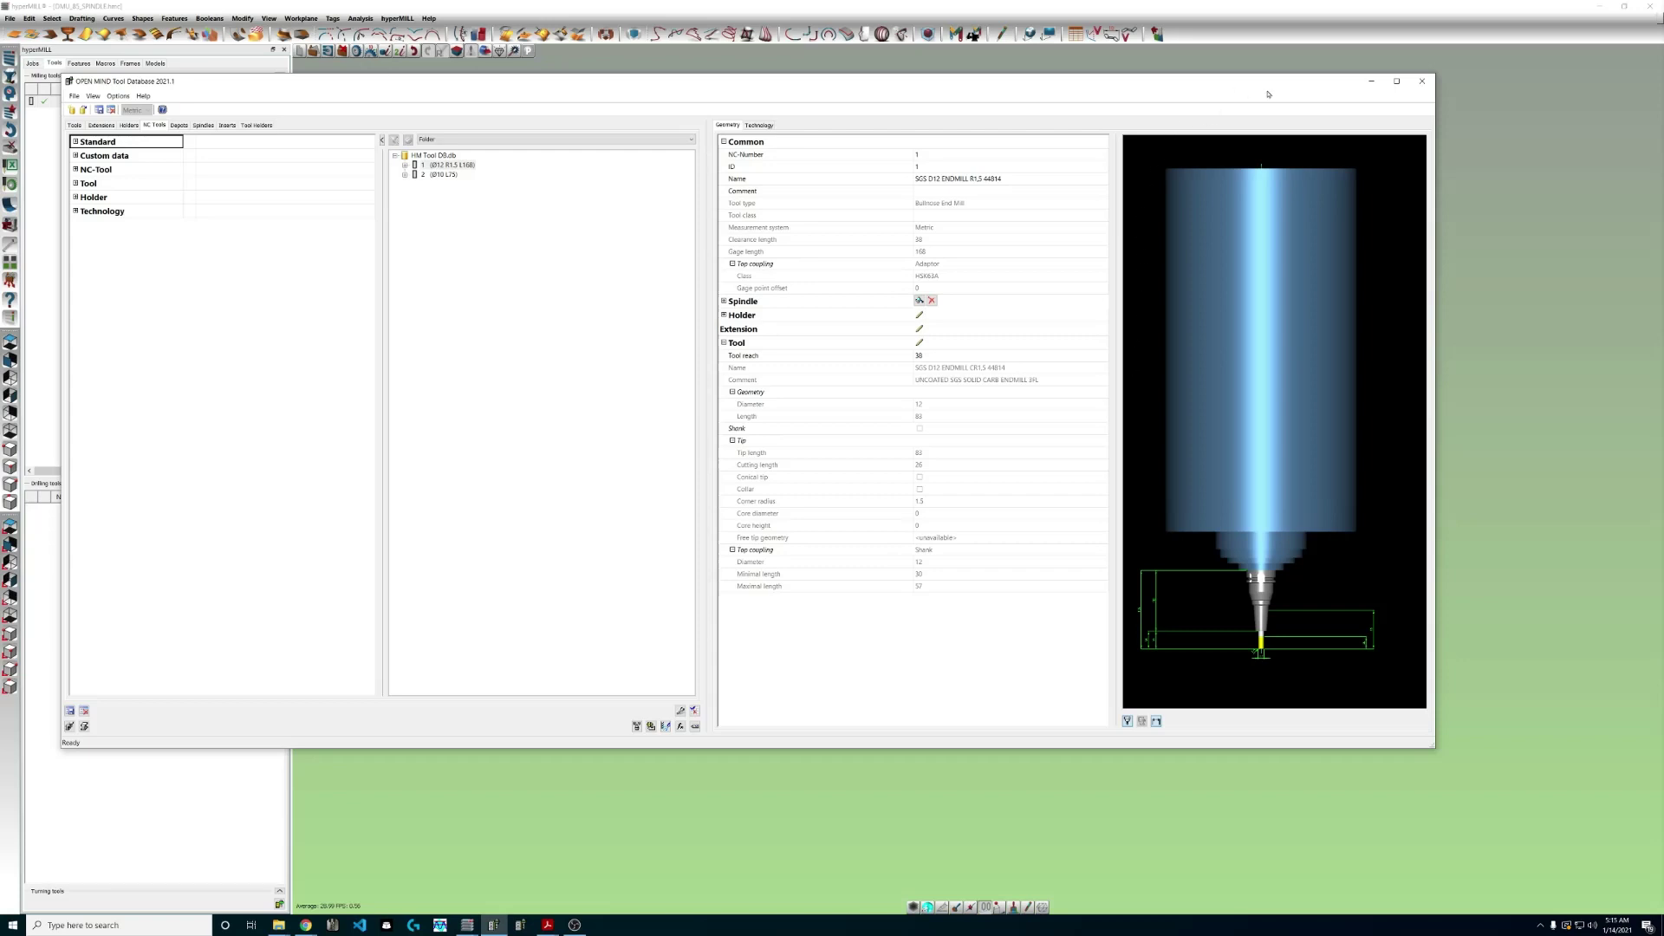
drag(1267, 93, 1351, 92)
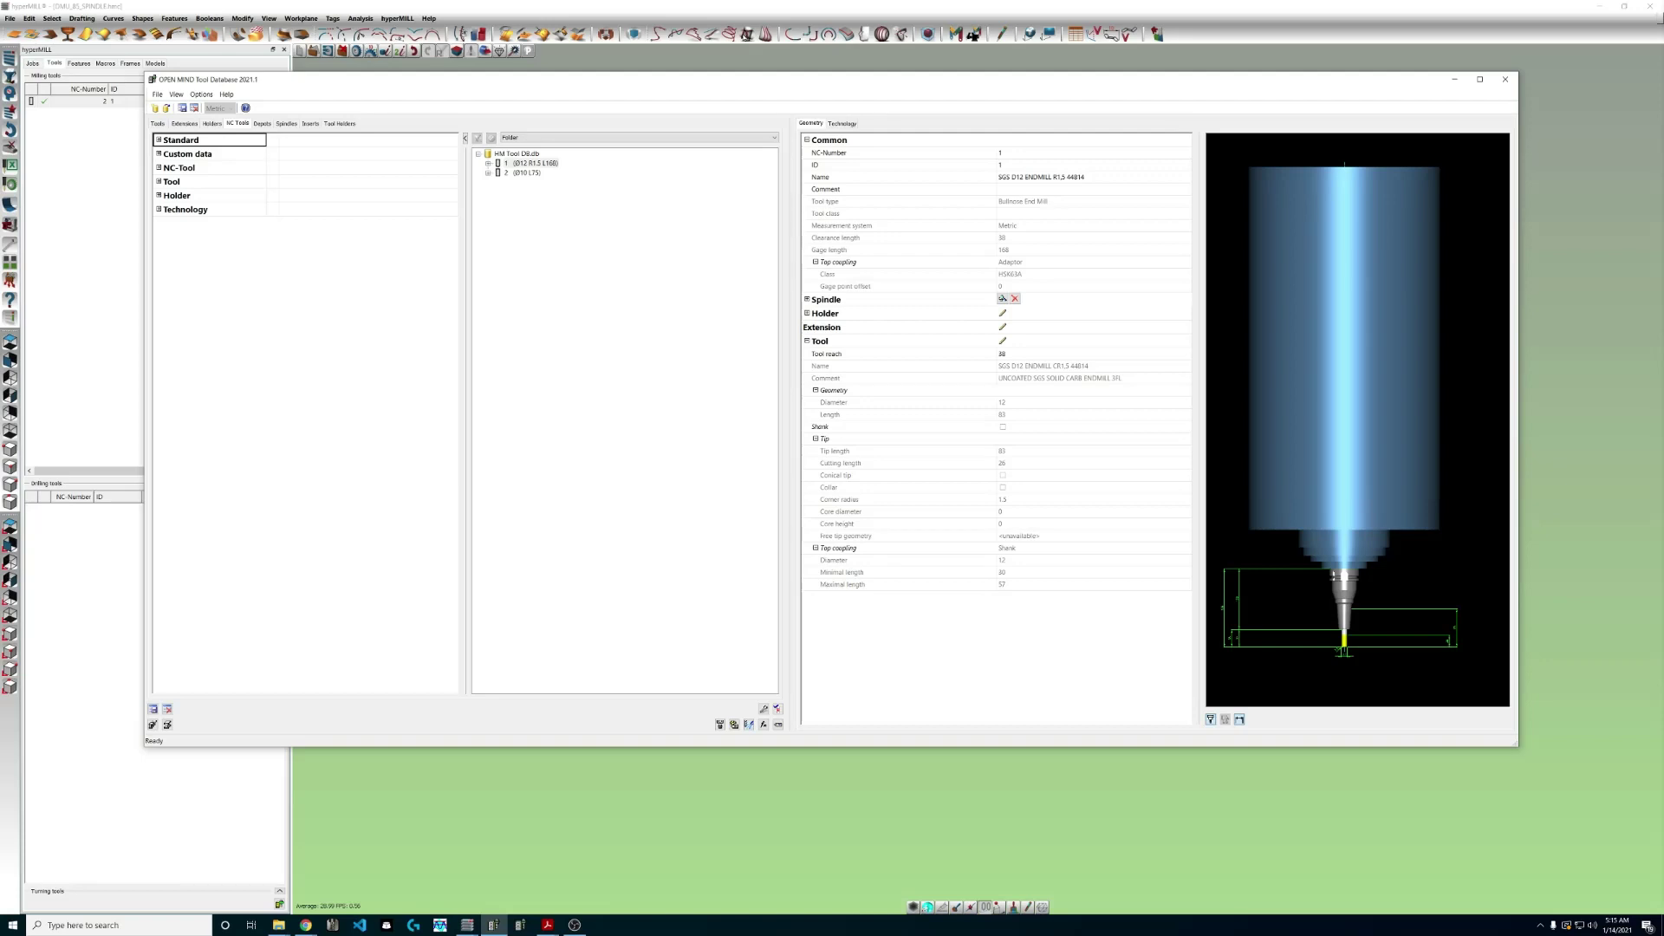